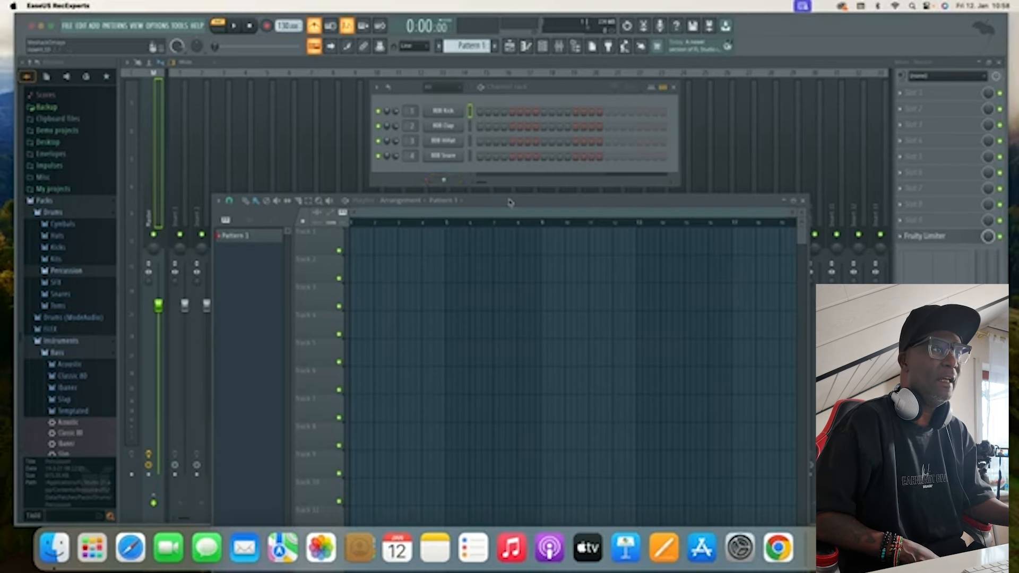
Step: Move the Playlist and Channel rack windows down so that they uncover the upper part of the mixer
{"action": "left_click_drag", "start_coordinate": [509, 203], "coordinate": [508, 98]}
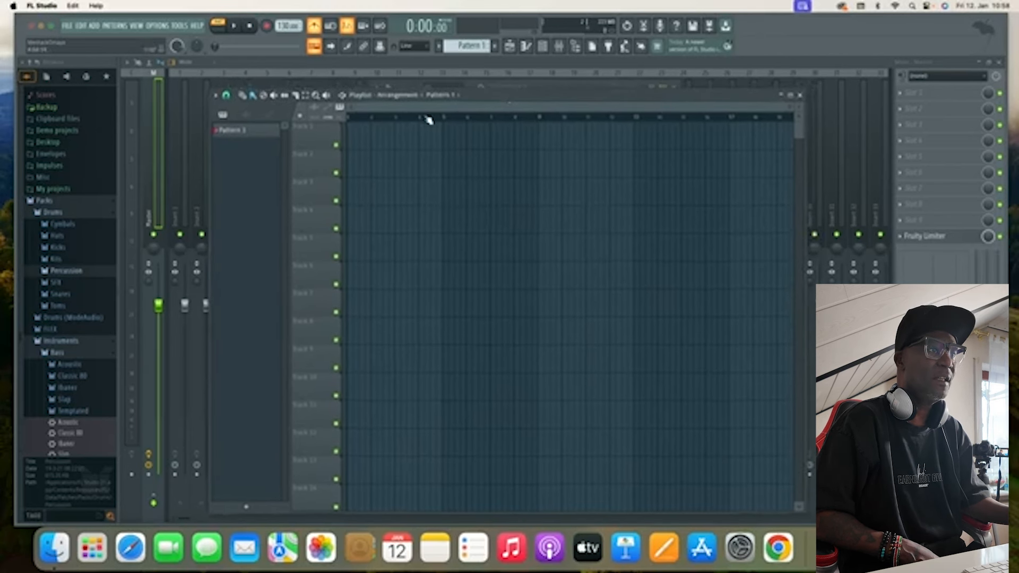
{"action": "mouse_move", "coordinate": [473, 97]}
{"action": "left_mouse_down"}
{"action": "mouse_move", "coordinate": [455, 301]}
{"action": "mouse_move", "coordinate": [478, 205]}
{"action": "mouse_move", "coordinate": [475, 98]}
{"action": "left_mouse_up"}
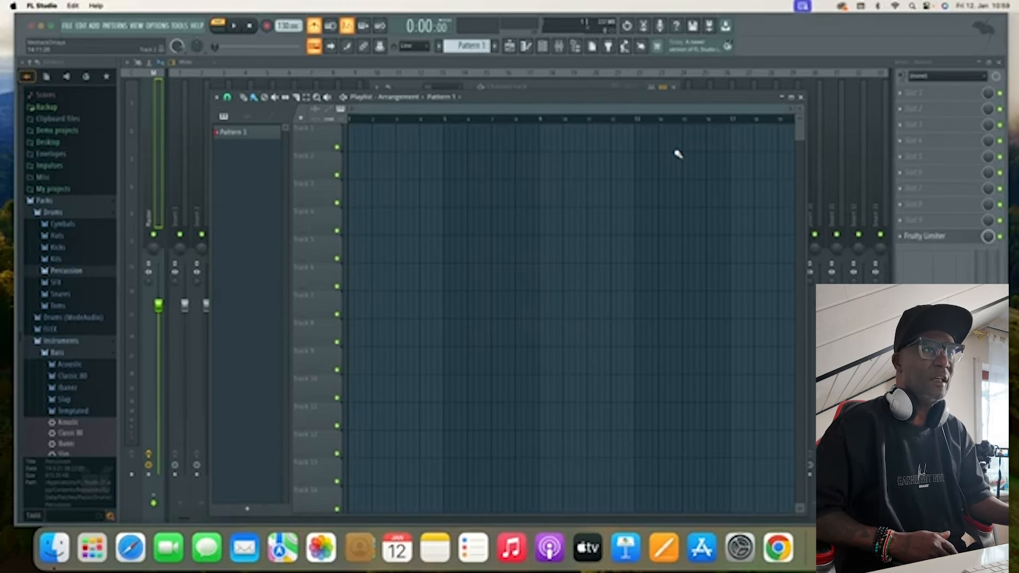
{"action": "left_click_drag", "start_coordinate": [629, 99], "coordinate": [604, 238]}
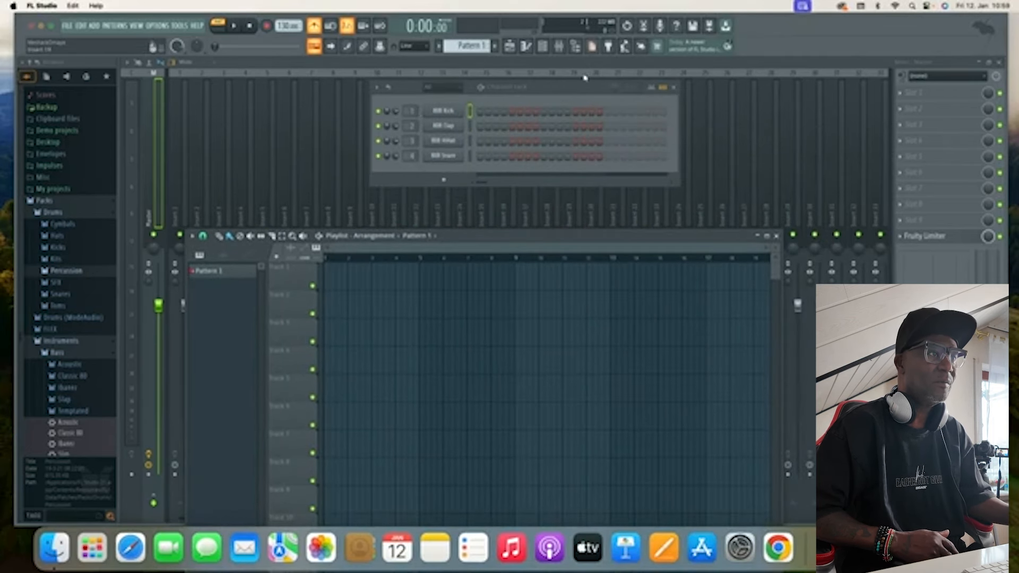
{"action": "left_click_drag", "start_coordinate": [545, 236], "coordinate": [525, 369]}
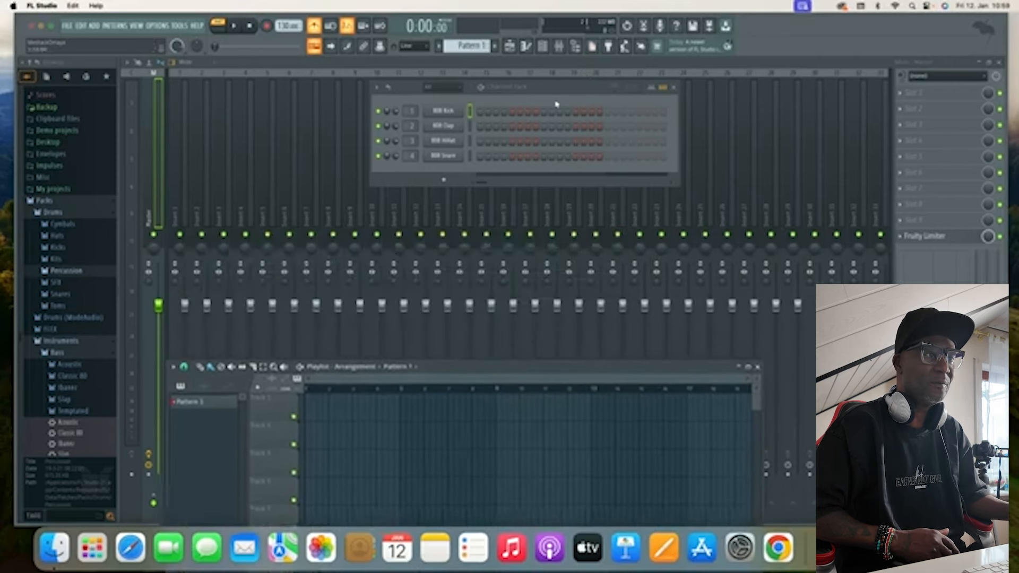
{"action": "left_click_drag", "start_coordinate": [553, 88], "coordinate": [570, 371]}
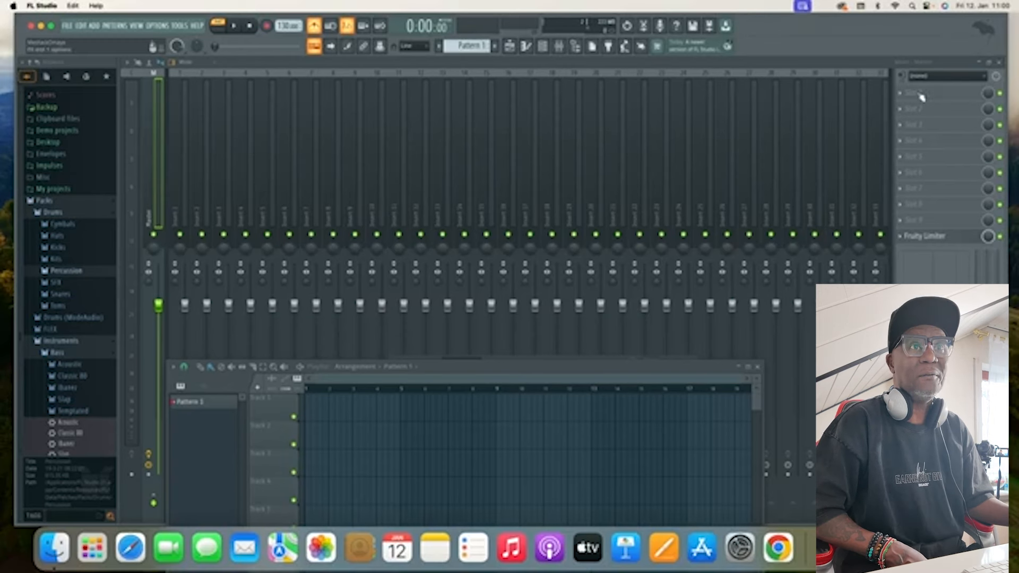
Step: Add a Fruity parametric EQ to the Master track's first effect slot and lower bands 2, 3 and 5
{"action": "left_click", "coordinate": [986, 77]}
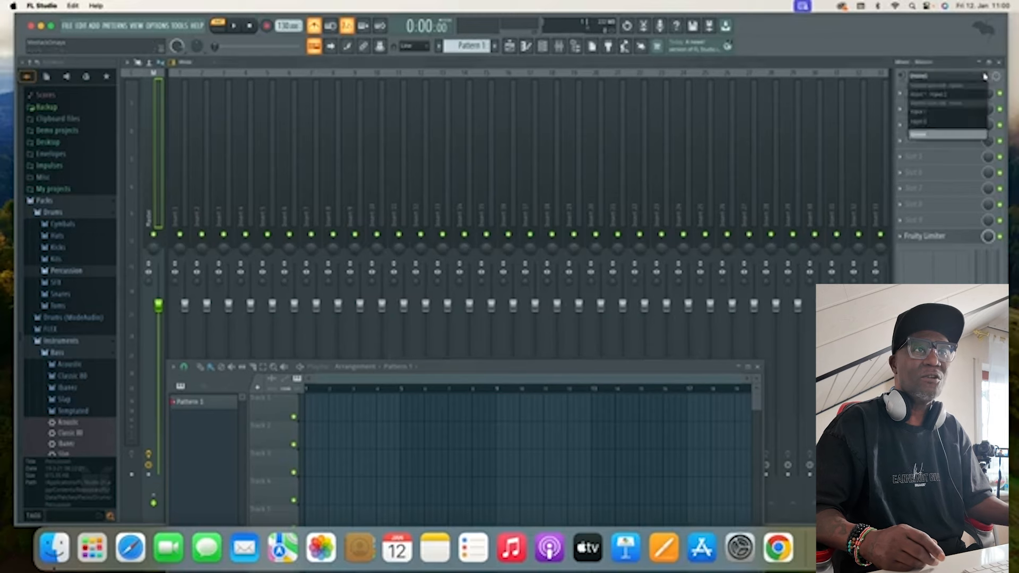
{"action": "left_click", "coordinate": [859, 65]}
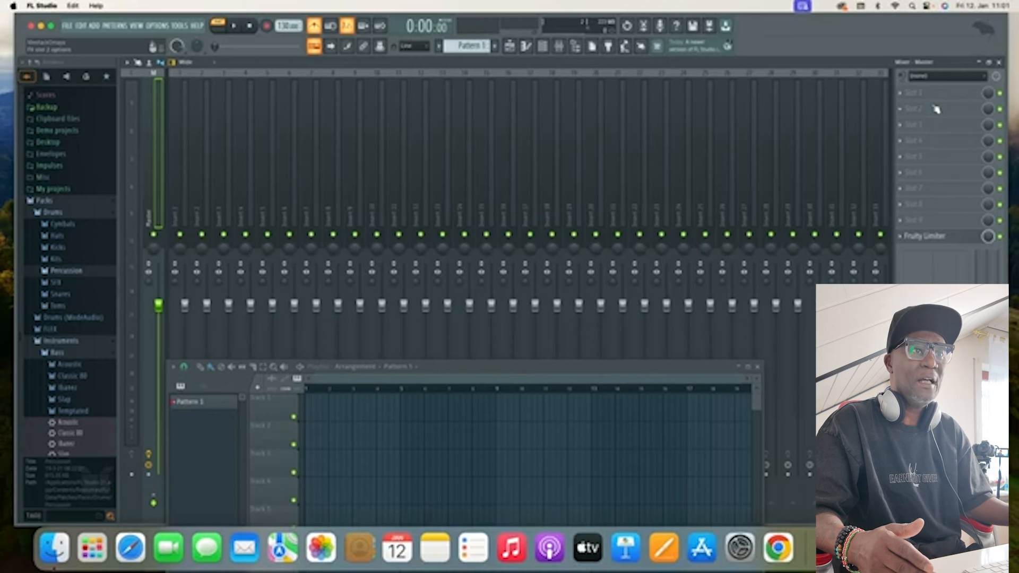
{"action": "left_click", "coordinate": [900, 94]}
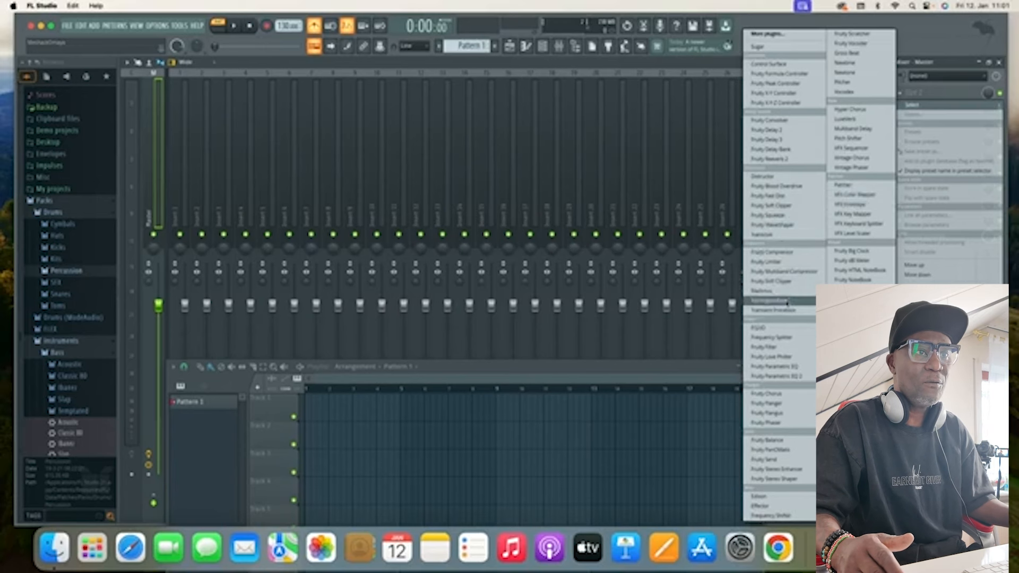
{"action": "left_click", "coordinate": [778, 367]}
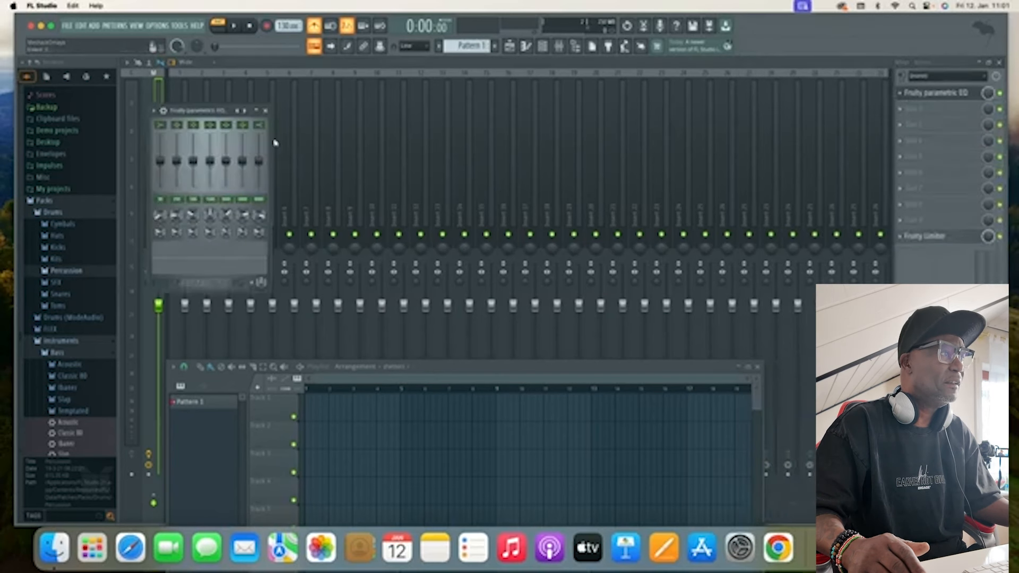
{"action": "left_click_drag", "start_coordinate": [177, 161], "coordinate": [231, 169]}
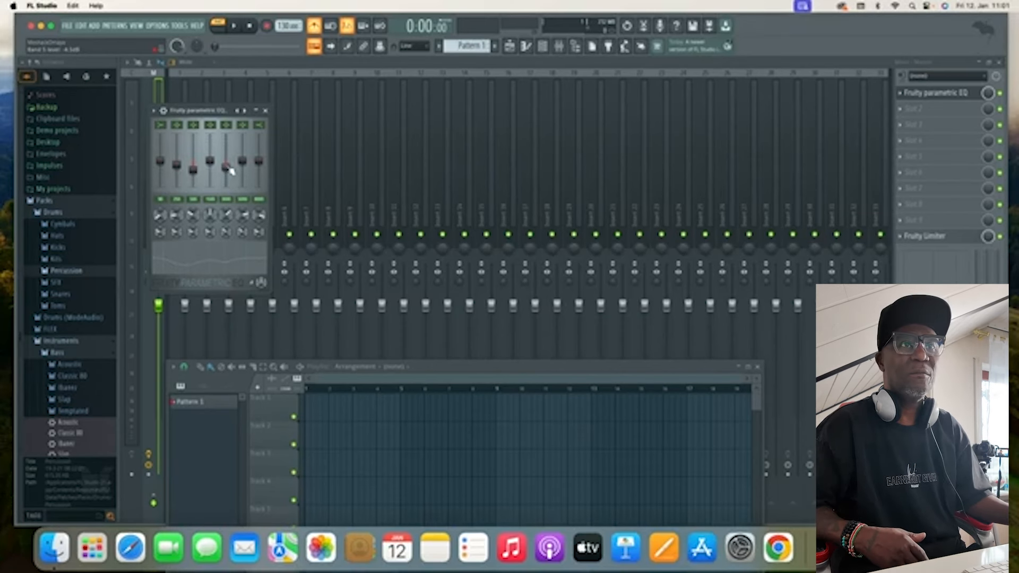
{"action": "left_click", "coordinate": [266, 110]}
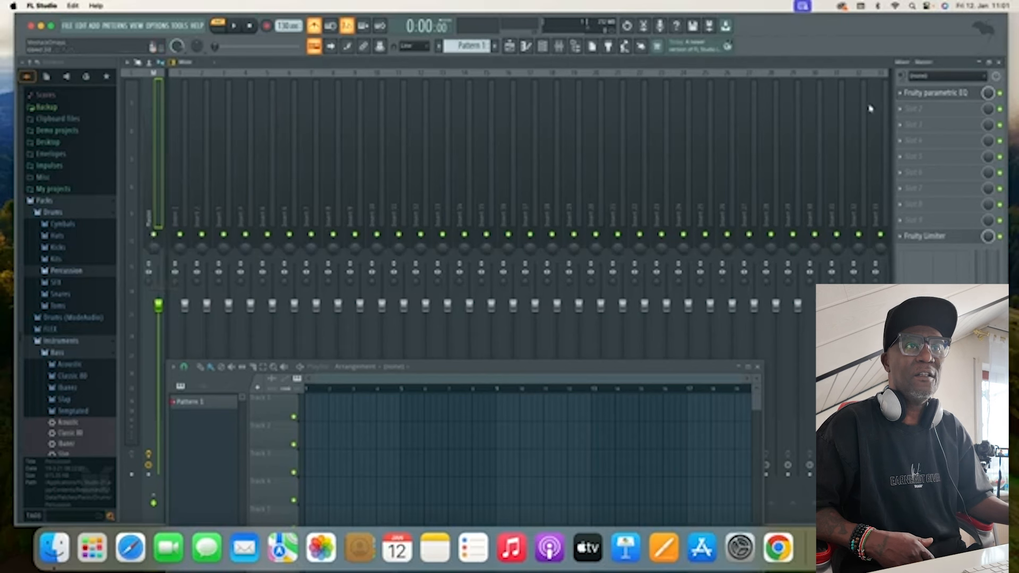
Step: Delete the Fruity parametric EQ from the Master track's first effect slot
{"action": "left_click", "coordinate": [901, 94]}
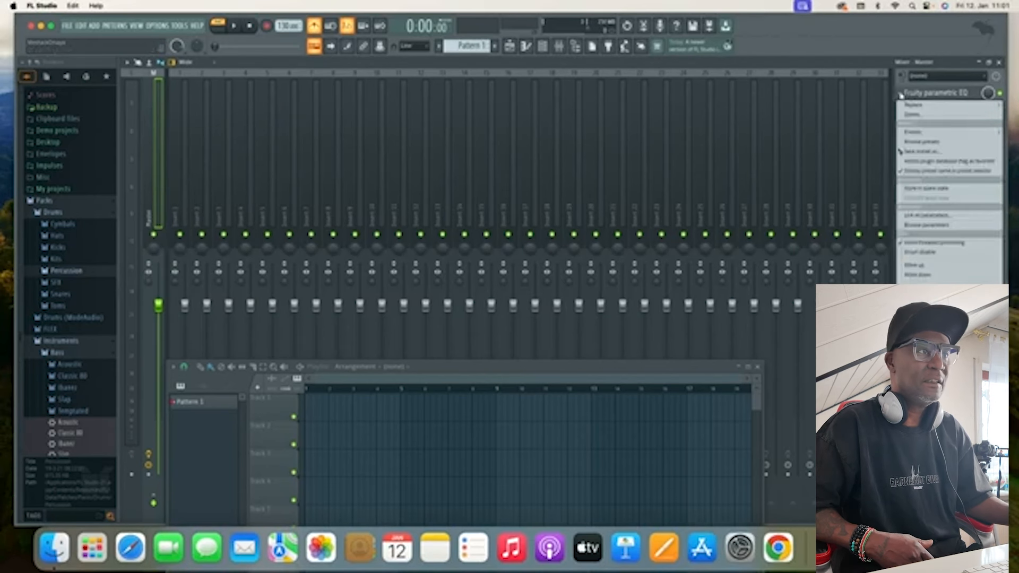
{"action": "left_click", "coordinate": [917, 115]}
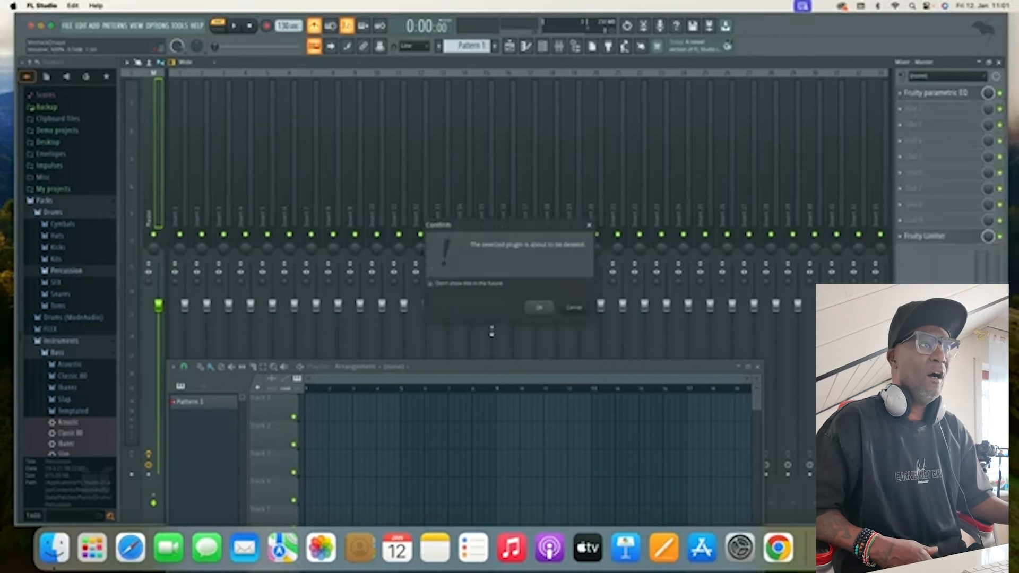
{"action": "left_click", "coordinate": [539, 307]}
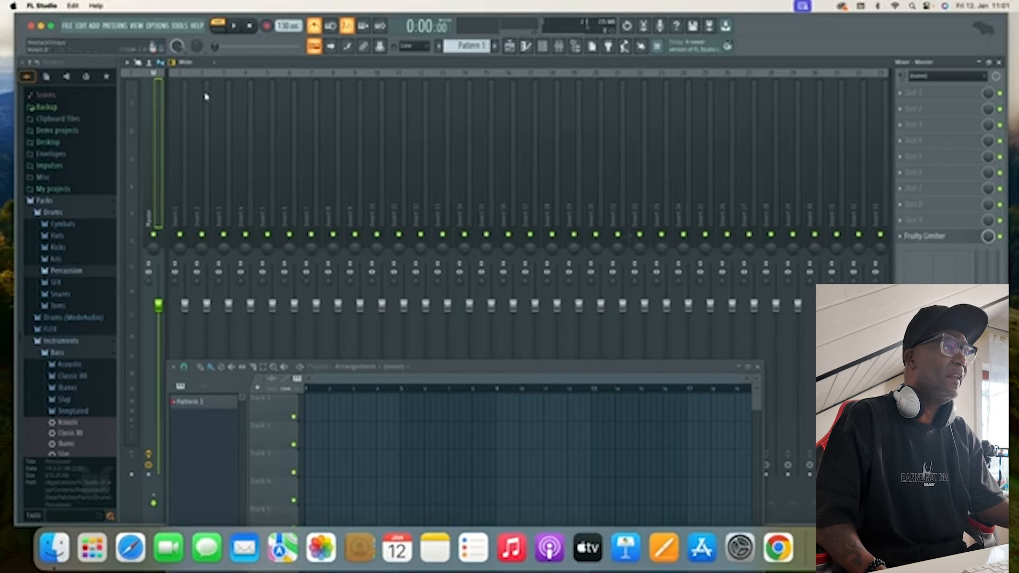
Step: Examine the project export formats, the plugins that can be added, the pattern commands and the help options
{"action": "left_click", "coordinate": [67, 26]}
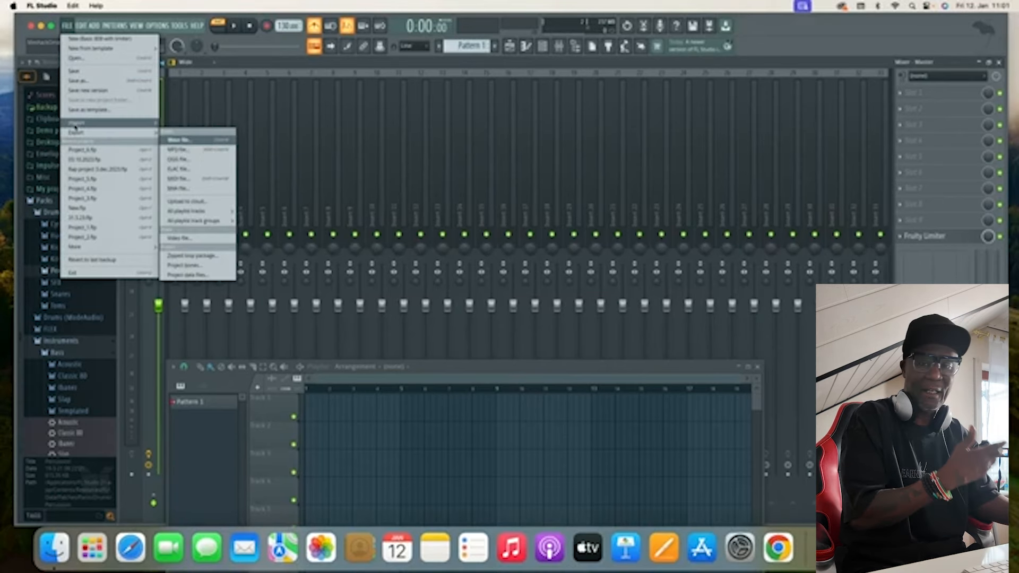
{"action": "mouse_move", "coordinate": [75, 128]}
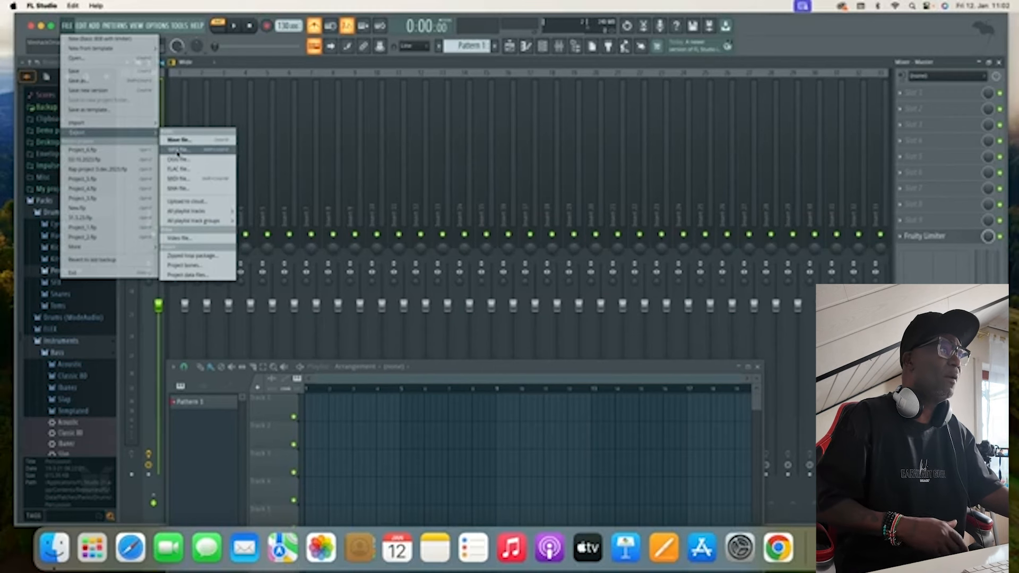
{"action": "left_click", "coordinate": [81, 28]}
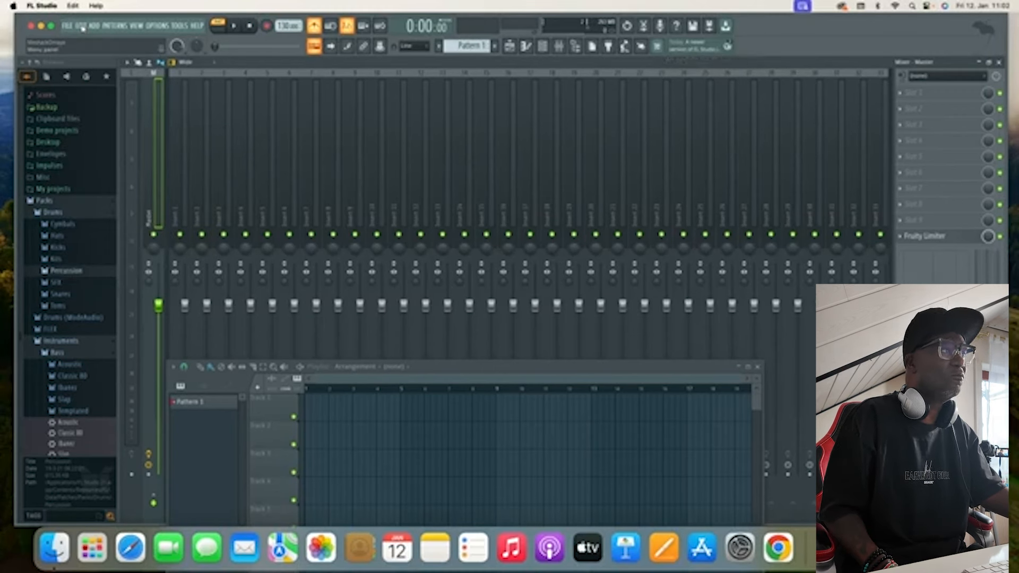
{"action": "left_click", "coordinate": [93, 27]}
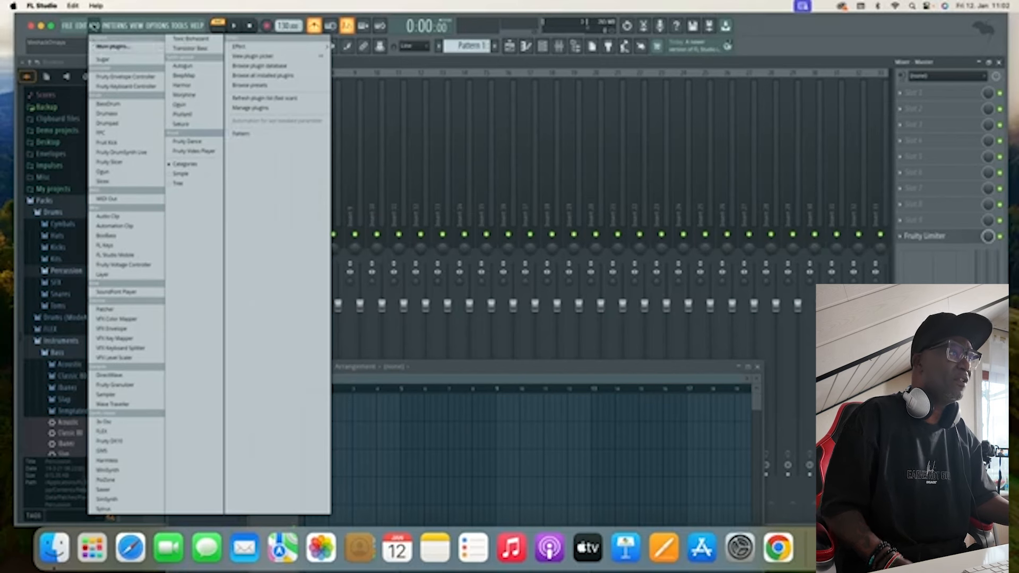
{"action": "mouse_move", "coordinate": [110, 26]}
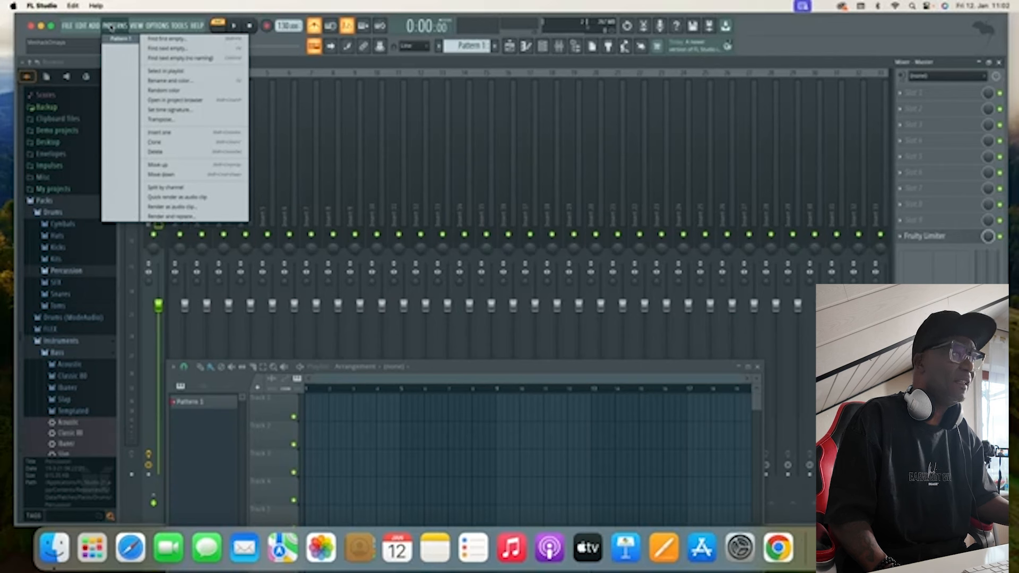
{"action": "mouse_move", "coordinate": [153, 28]}
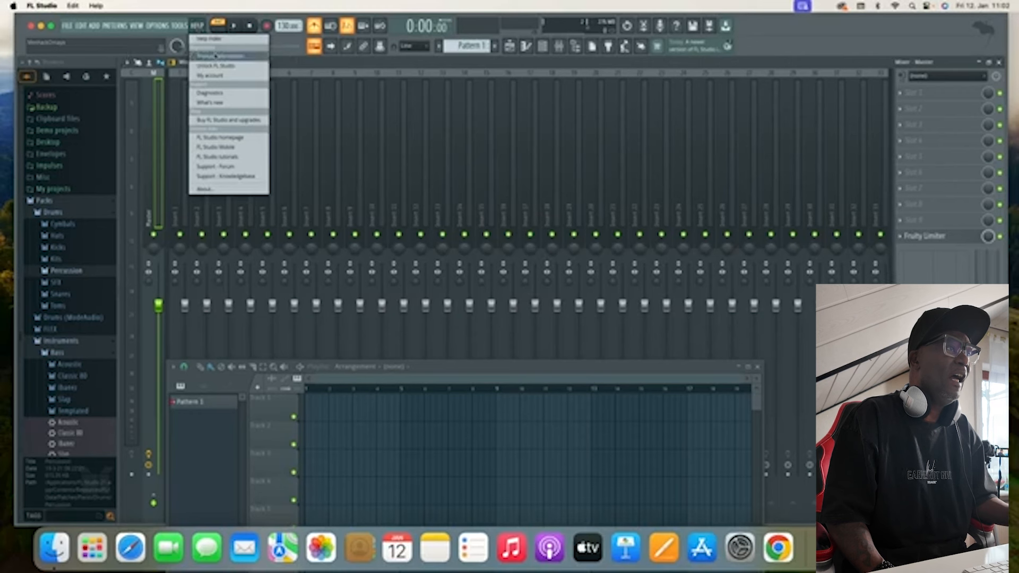
{"action": "left_click", "coordinate": [300, 61]}
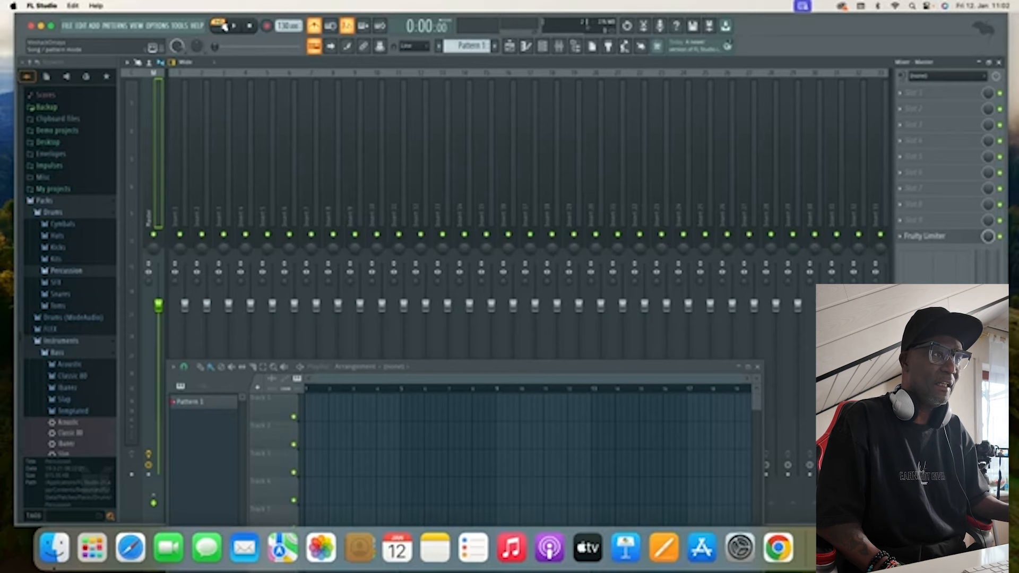
Step: Move the Playlist window up over the mixer and switch playback from pattern mode to song mode
{"action": "left_click_drag", "start_coordinate": [500, 368], "coordinate": [527, 227]}
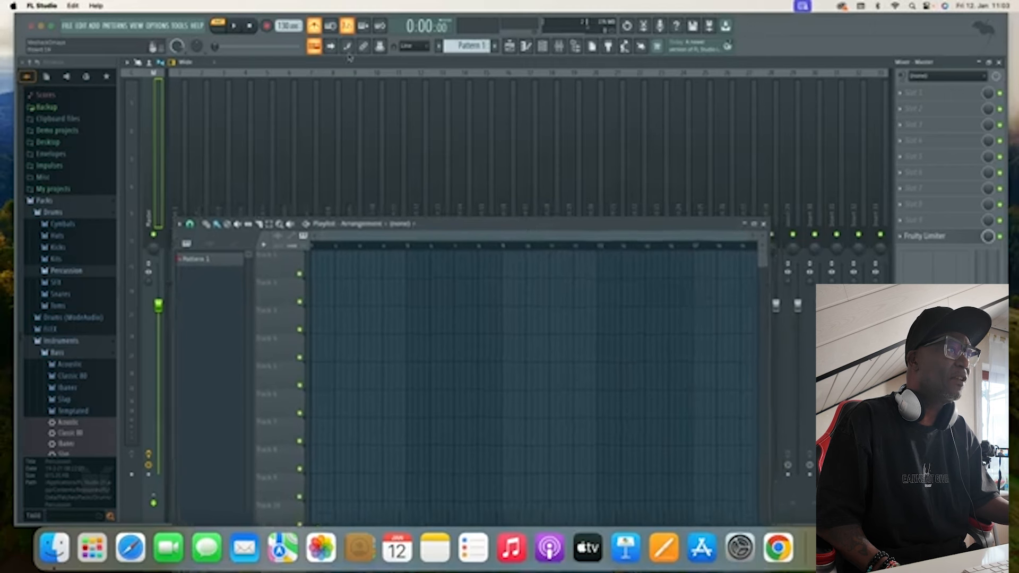
{"action": "left_click", "coordinate": [218, 29]}
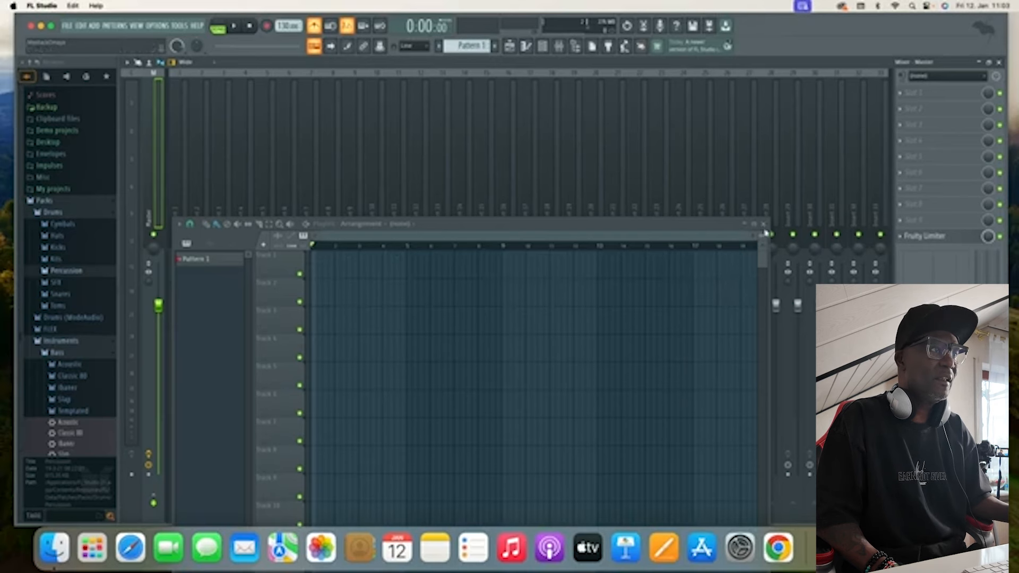
{"action": "left_click_drag", "start_coordinate": [615, 224], "coordinate": [637, 199]}
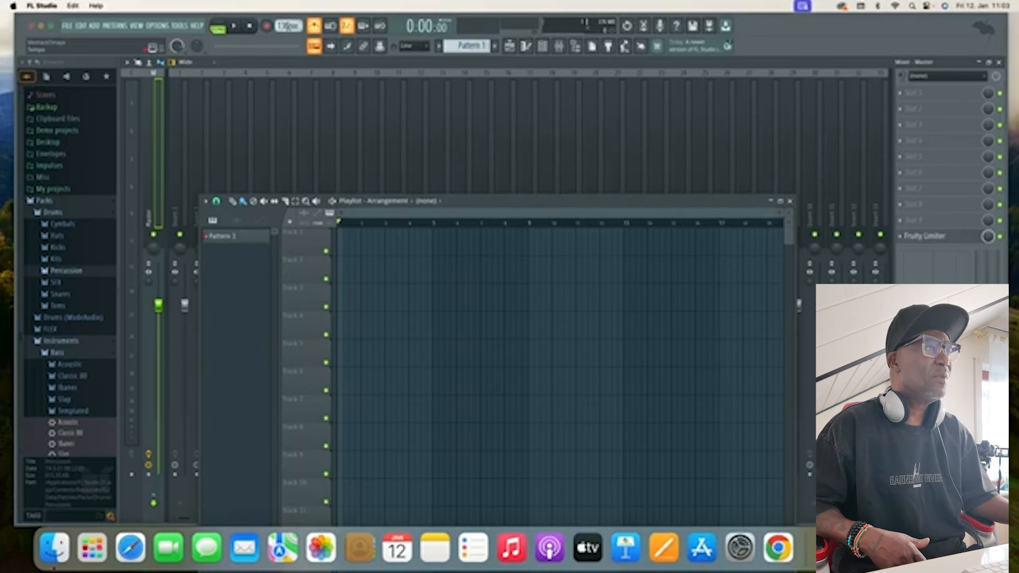
Step: Set the project tempo to 104 BPM, and switch the metronome off and on again
{"action": "scroll", "coordinate": [287, 25], "scroll_direction": "down", "scroll_amount": 20}
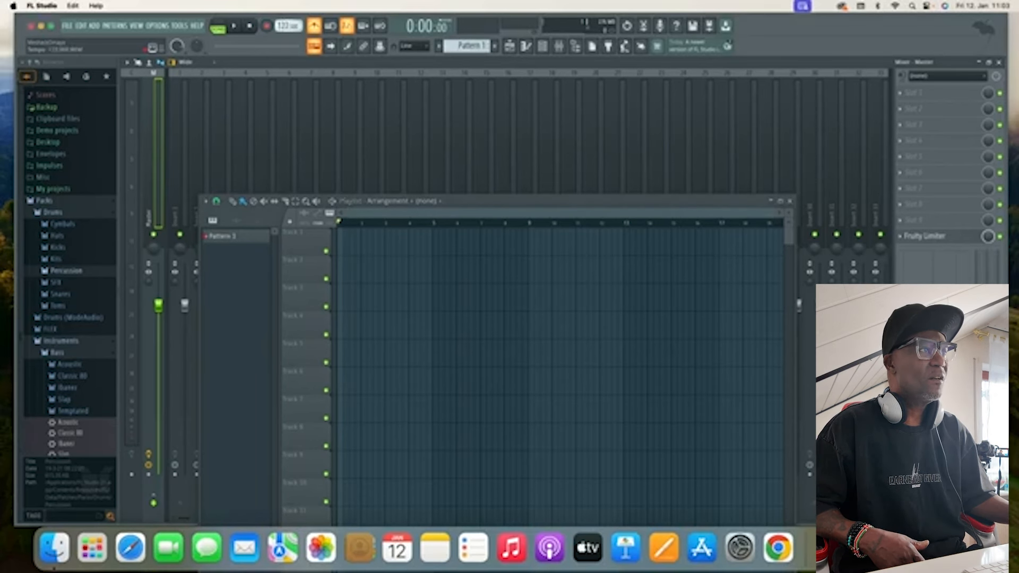
{"action": "scroll", "coordinate": [288, 25], "scroll_direction": "down", "scroll_amount": 1}
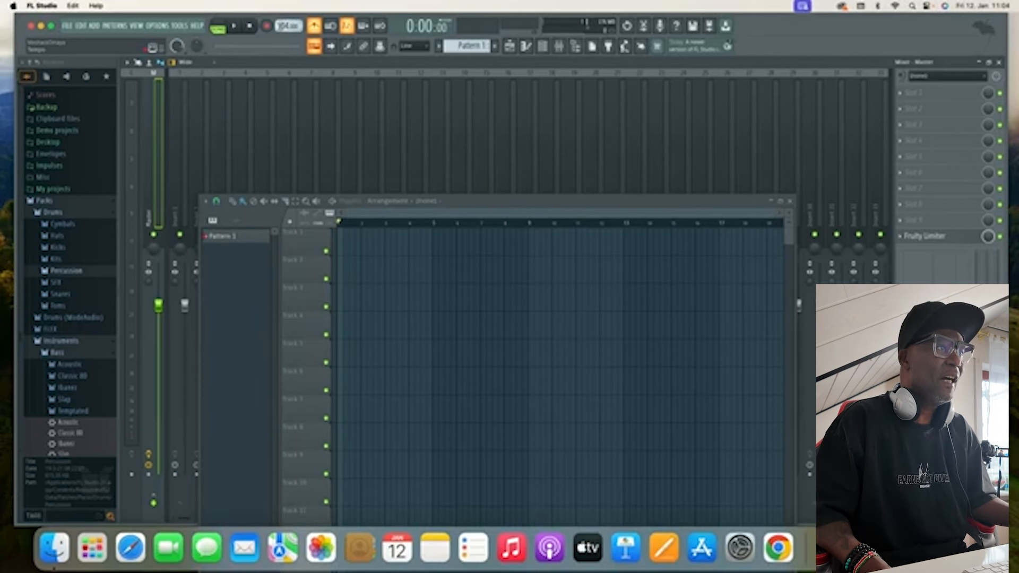
{"action": "left_click", "coordinate": [319, 30]}
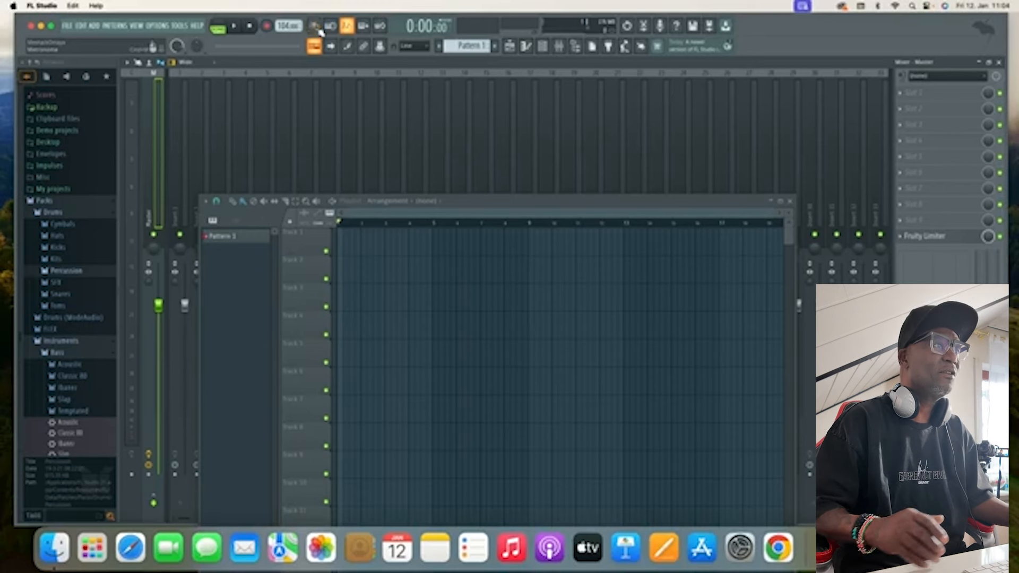
{"action": "left_click", "coordinate": [316, 28]}
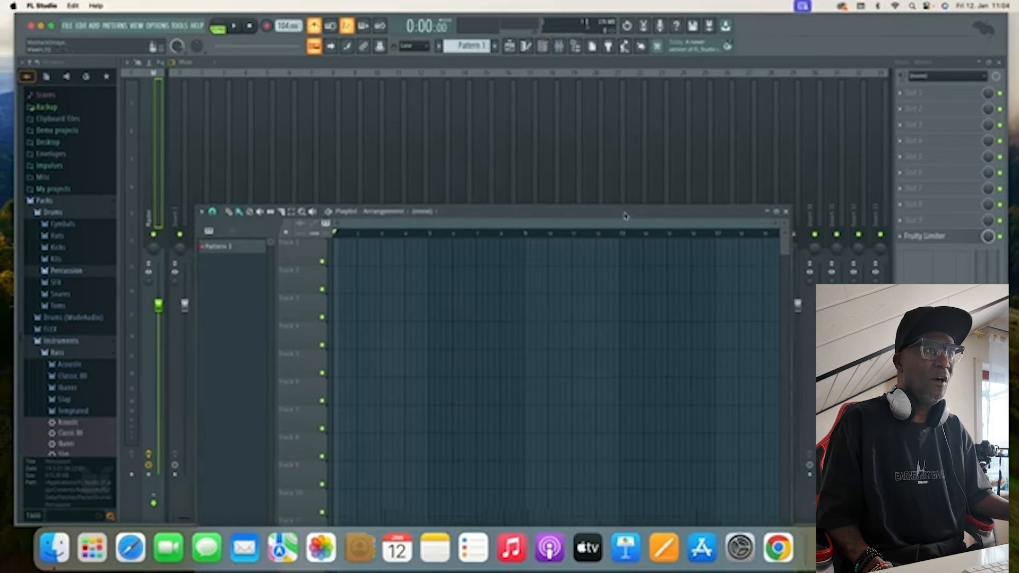
Step: Rearrange the windows so that the whole Channel rack sits above the Playlist
{"action": "left_click_drag", "start_coordinate": [631, 205], "coordinate": [519, 442]}
{"action": "left_click_drag", "start_coordinate": [563, 365], "coordinate": [483, 140]}
{"action": "left_click_drag", "start_coordinate": [527, 439], "coordinate": [606, 266]}
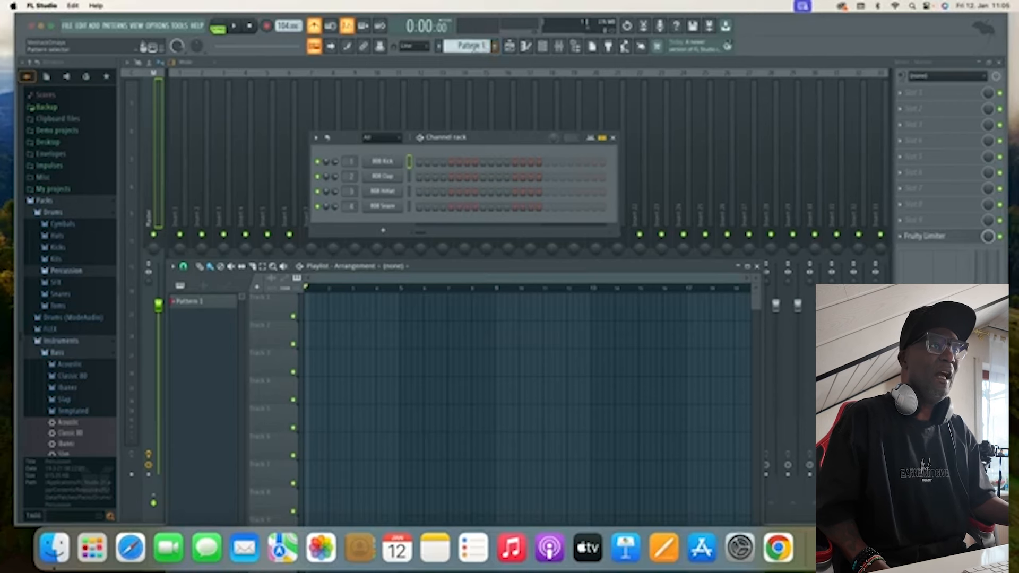
Step: Toggle the visibility of the Playlist, Channel rack and mixer windows one after another, nudging the Playlist upward in between
{"action": "left_click", "coordinate": [511, 49]}
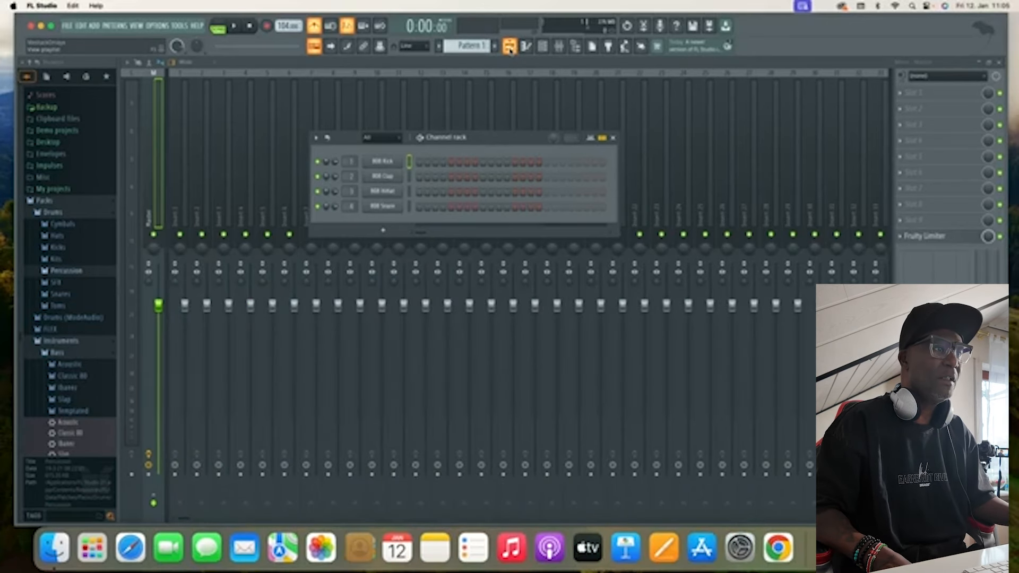
{"action": "left_click", "coordinate": [510, 49]}
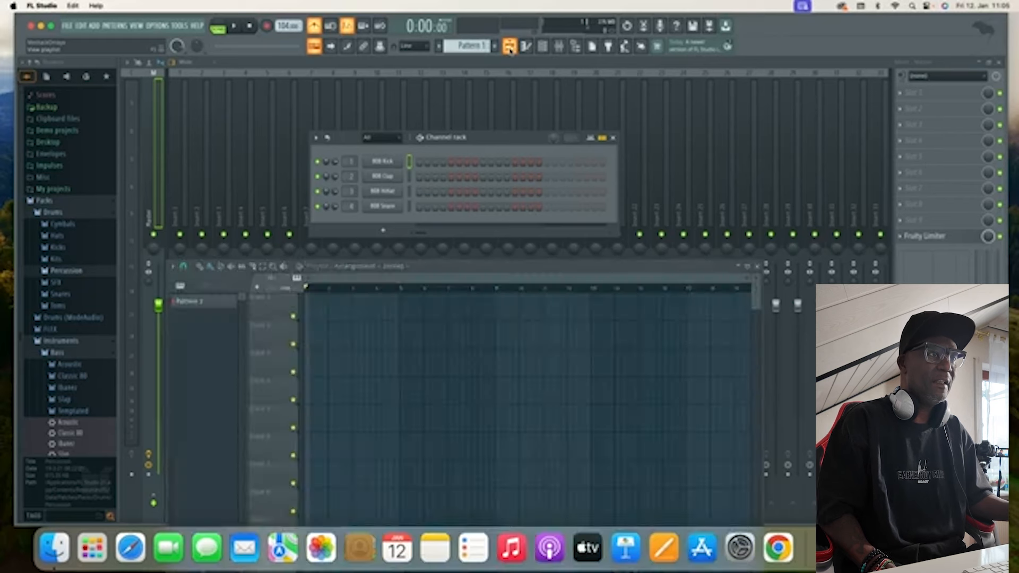
{"action": "left_click_drag", "start_coordinate": [456, 273], "coordinate": [467, 261]}
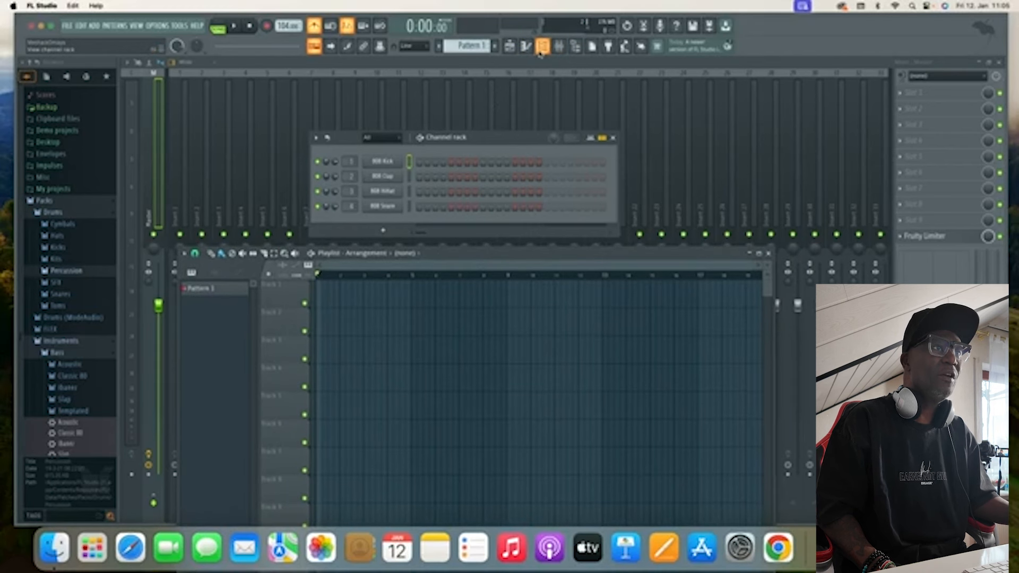
{"action": "left_click", "coordinate": [542, 47]}
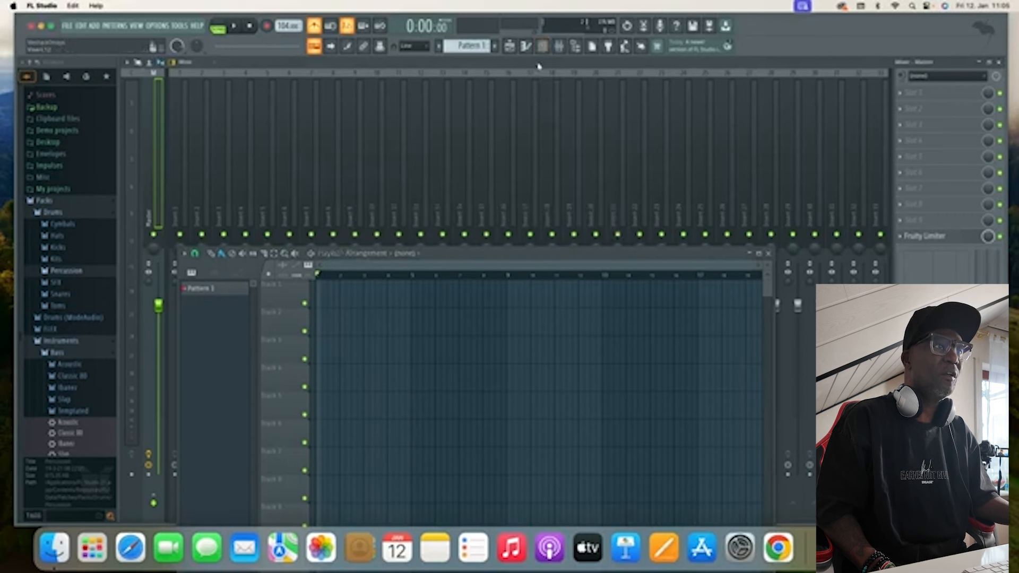
{"action": "left_click", "coordinate": [542, 48]}
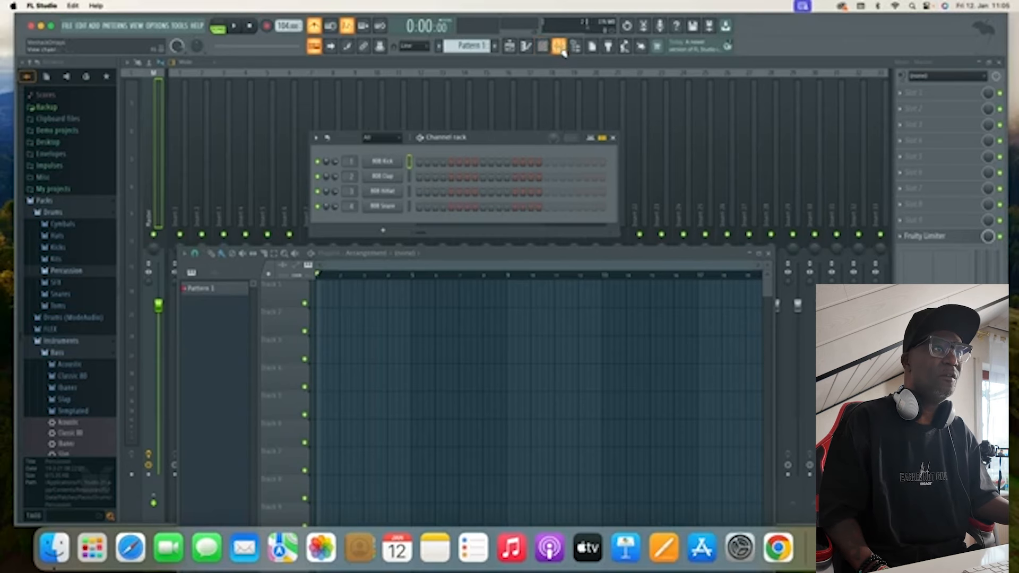
{"action": "left_click", "coordinate": [561, 49]}
{"action": "left_click", "coordinate": [562, 49]}
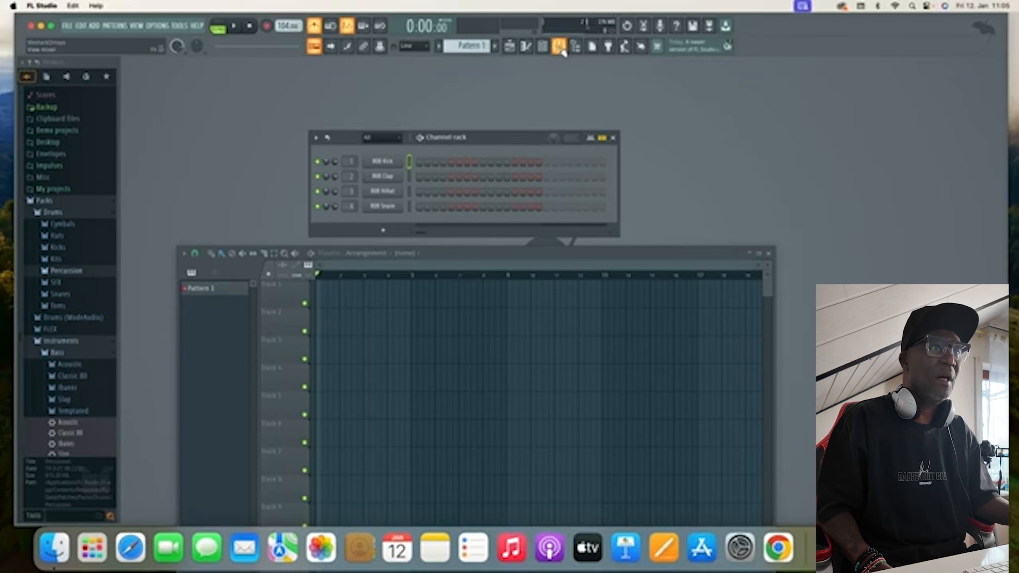
Step: Show the mixer window again and expand the Kicks folder under Packs > Drums in the browser
{"action": "left_click", "coordinate": [562, 50]}
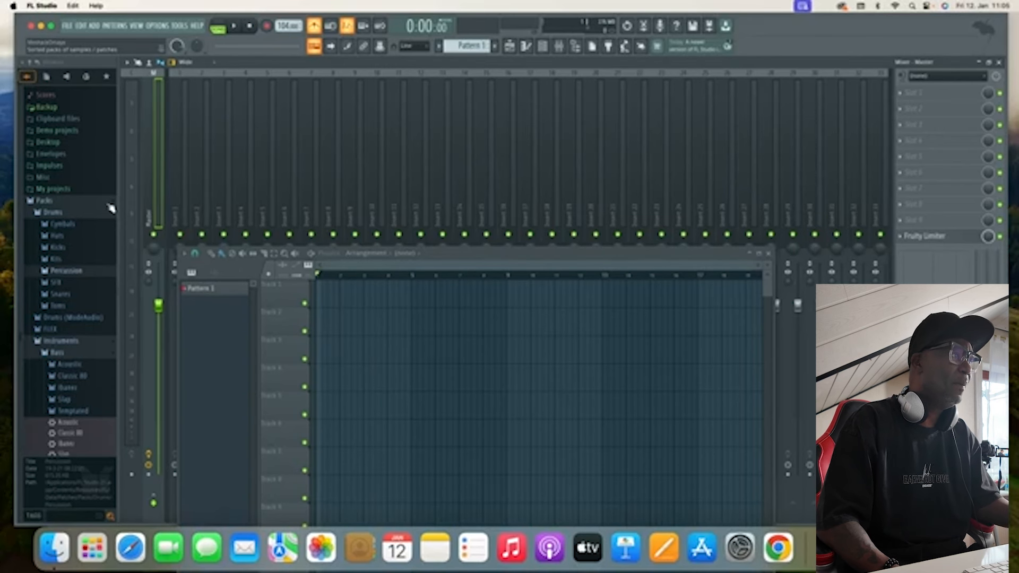
{"action": "left_click", "coordinate": [58, 248]}
{"action": "scroll", "coordinate": [80, 221], "scroll_direction": "down", "scroll_amount": 3}
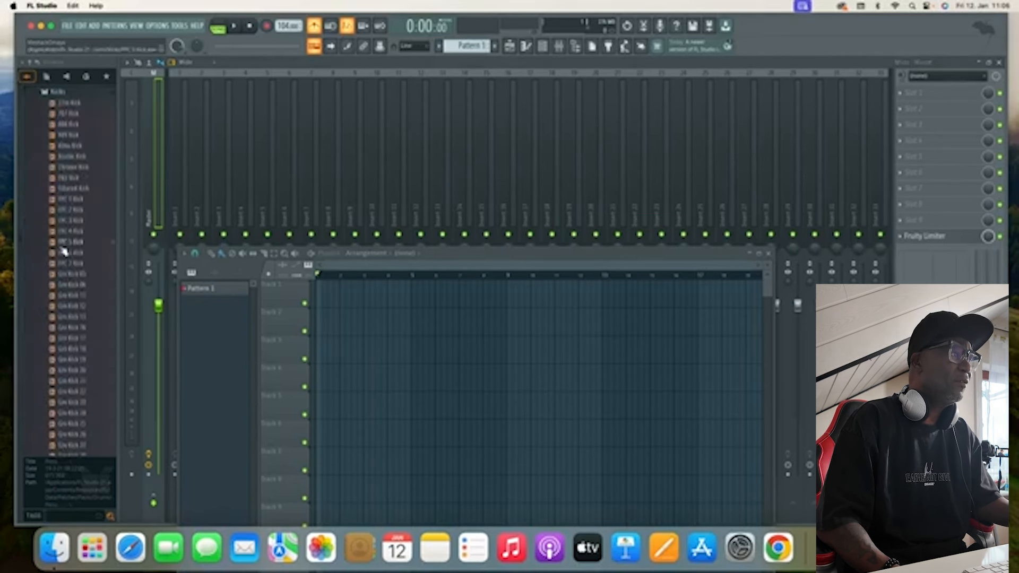
{"action": "scroll", "coordinate": [85, 222], "scroll_direction": "up", "scroll_amount": 1}
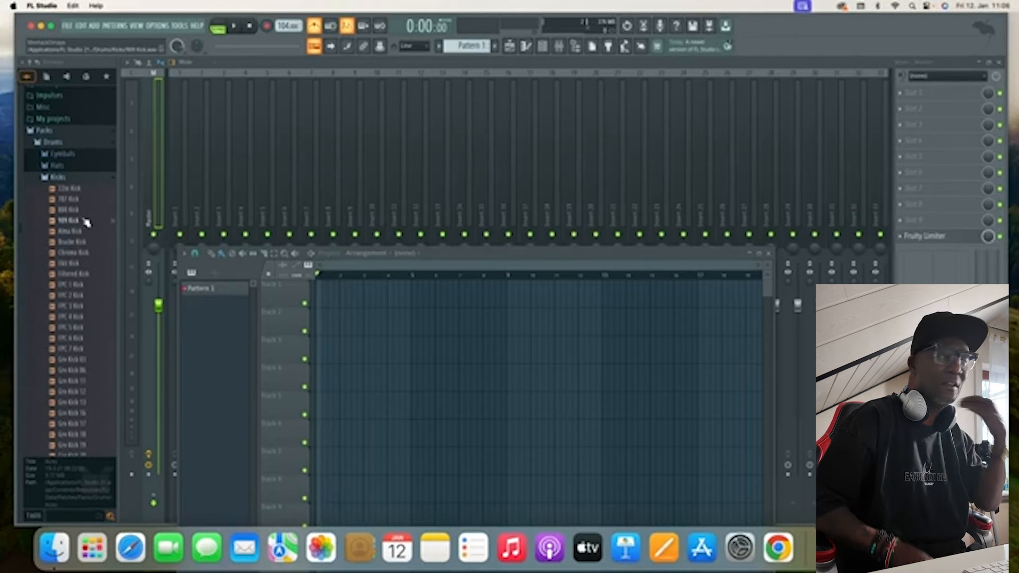
Step: Audition the kick samples one by one from 22in Kick to Filtered Kick, then preview 808 Kick again
{"action": "left_click", "coordinate": [56, 189]}
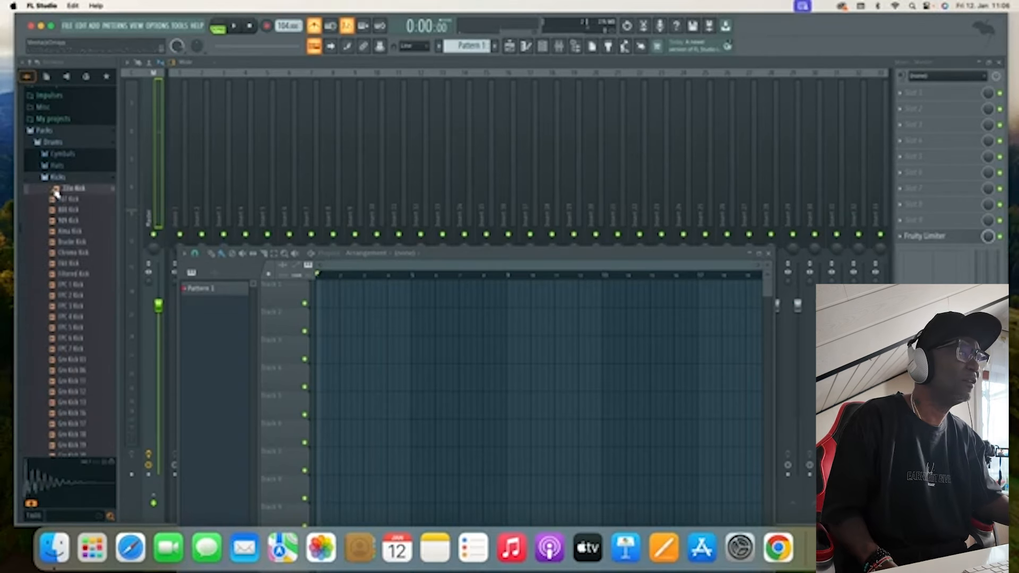
{"action": "left_click", "coordinate": [57, 199]}
{"action": "left_click", "coordinate": [56, 211]}
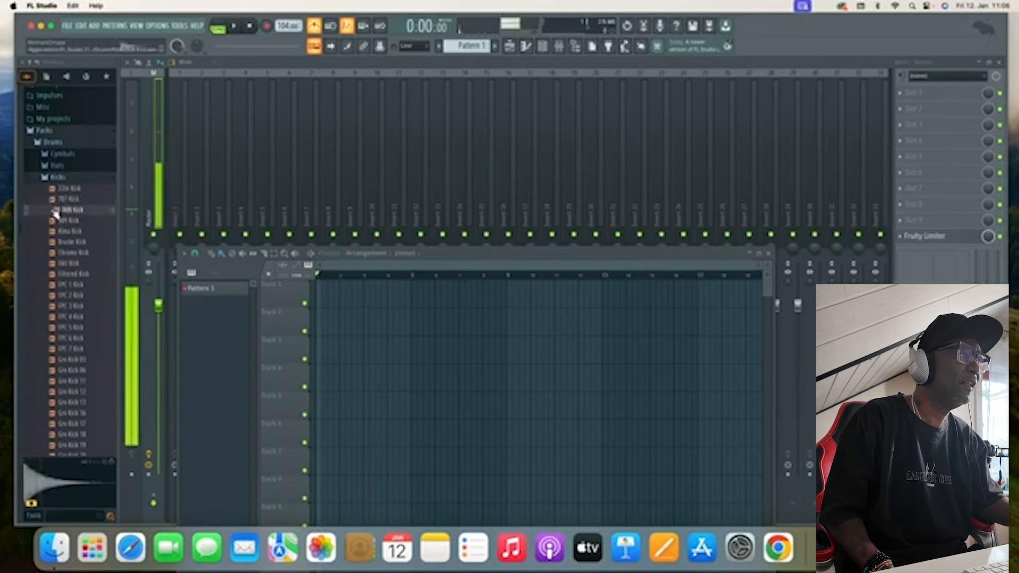
{"action": "left_click", "coordinate": [56, 220]}
{"action": "left_click", "coordinate": [55, 231]}
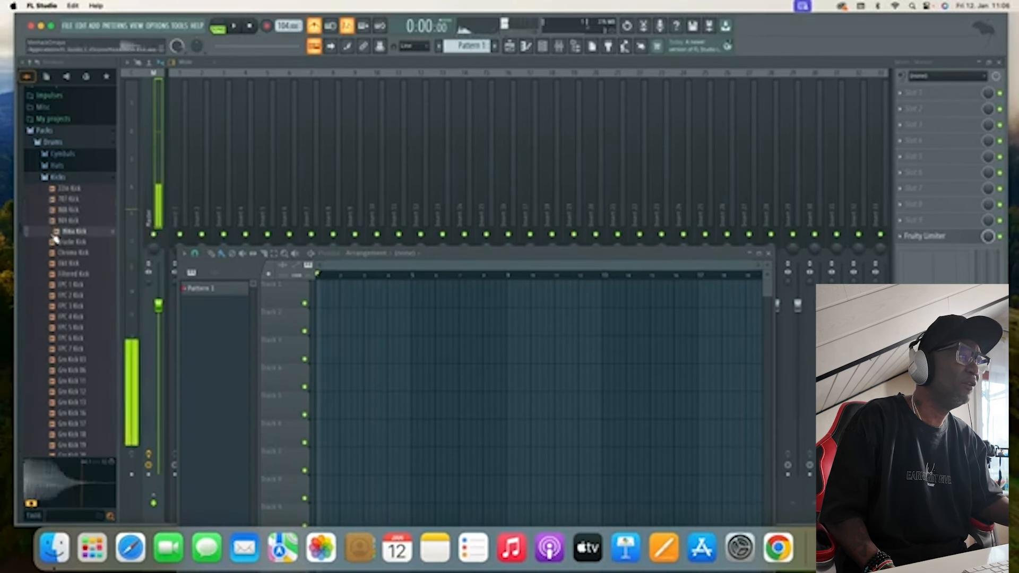
{"action": "left_click", "coordinate": [55, 242]}
{"action": "left_click", "coordinate": [54, 252]}
{"action": "left_click", "coordinate": [53, 264]}
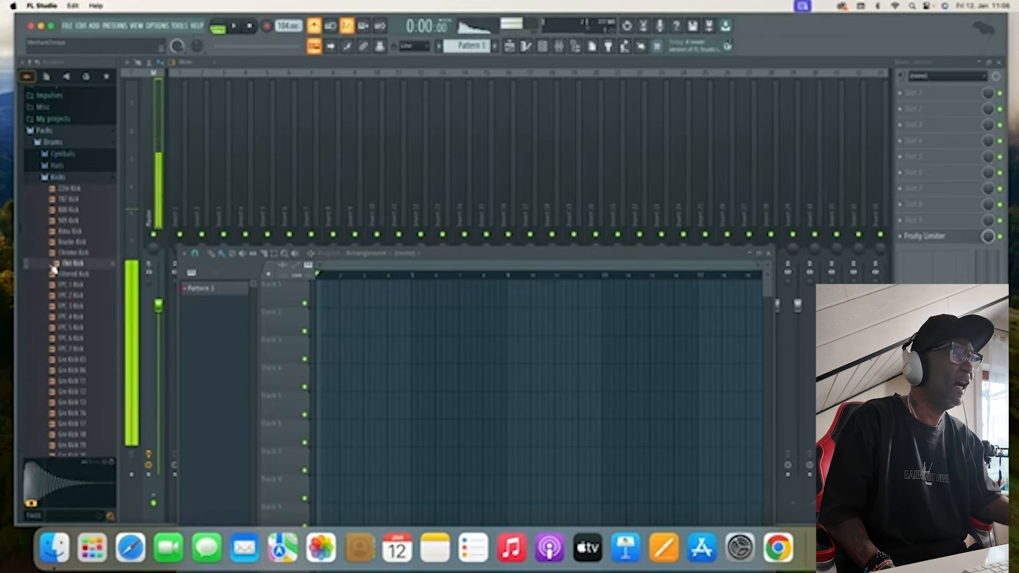
{"action": "left_click", "coordinate": [55, 275]}
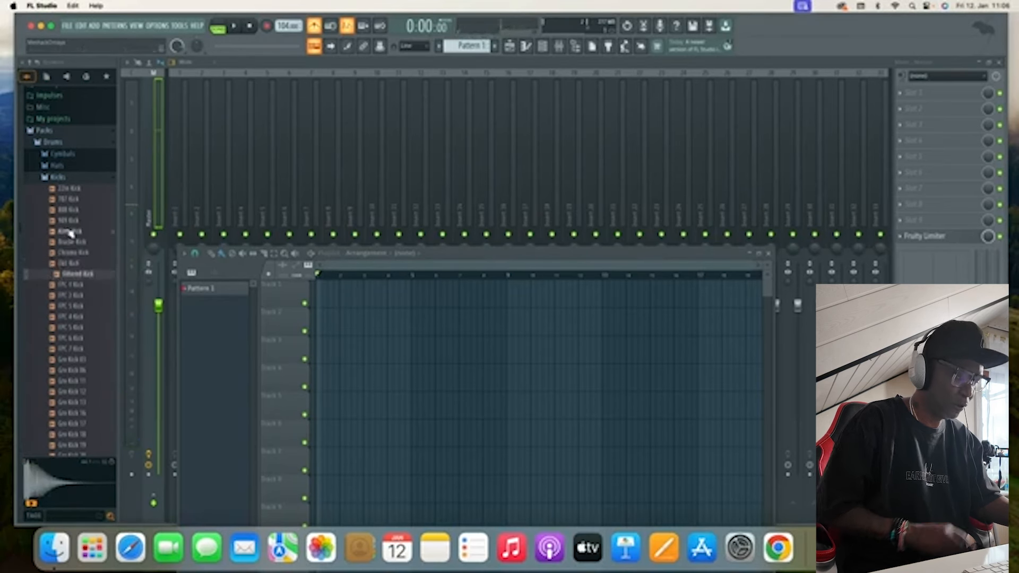
{"action": "left_click", "coordinate": [69, 212]}
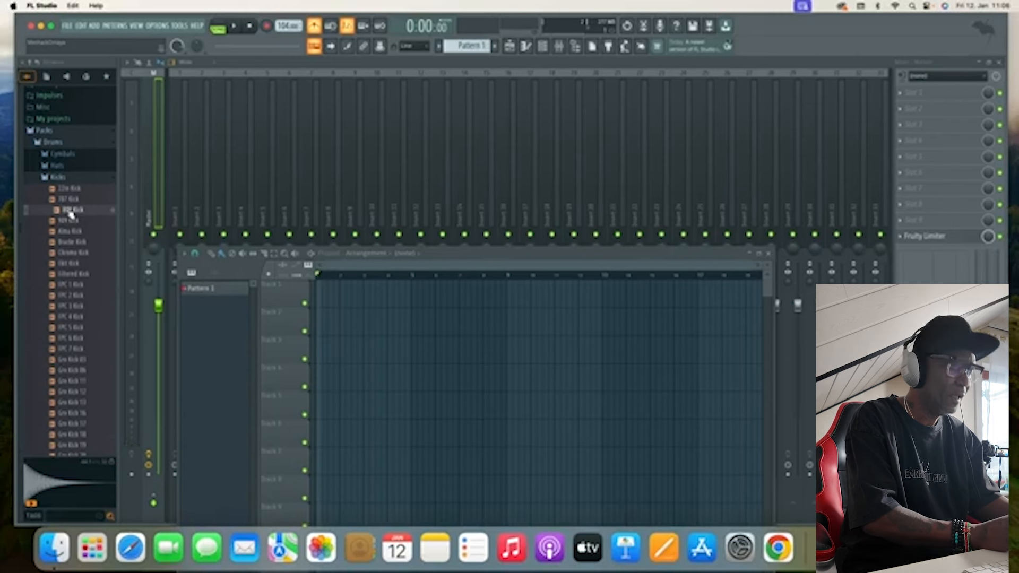
Step: Try to open the Alma Kick sample in a new channel
{"action": "scroll", "coordinate": [71, 214], "scroll_direction": "down", "scroll_amount": 1}
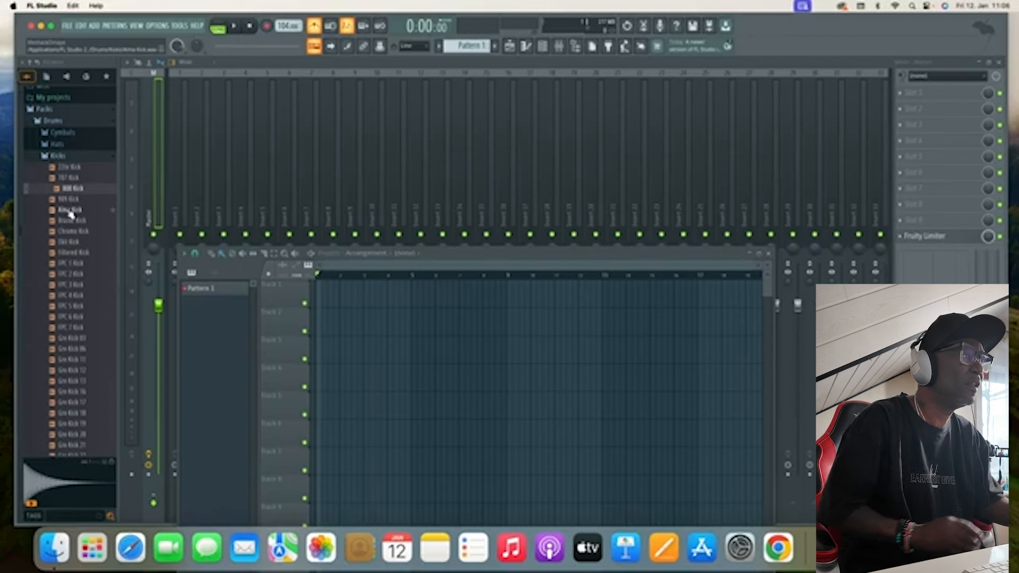
{"action": "right_click", "coordinate": [70, 212]}
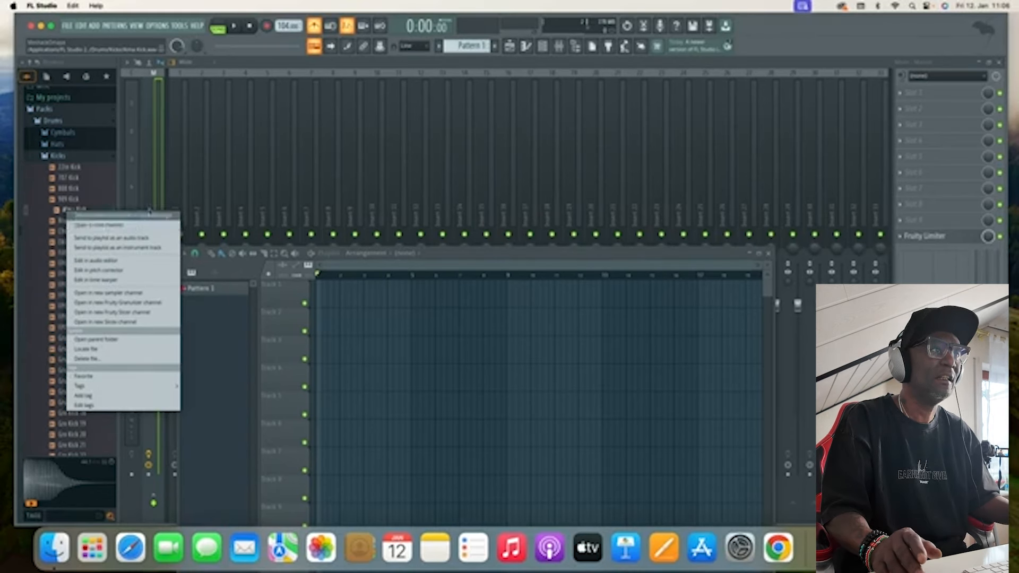
{"action": "left_click", "coordinate": [106, 225]}
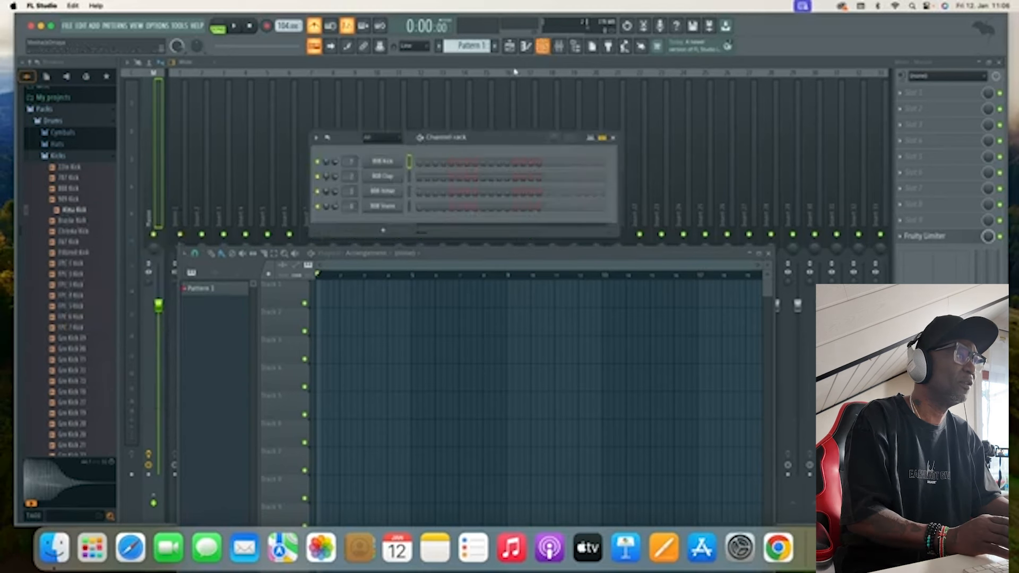
Step: Open the 808 Kick sample in a new channel and close its sampler settings window
{"action": "right_click", "coordinate": [70, 189]}
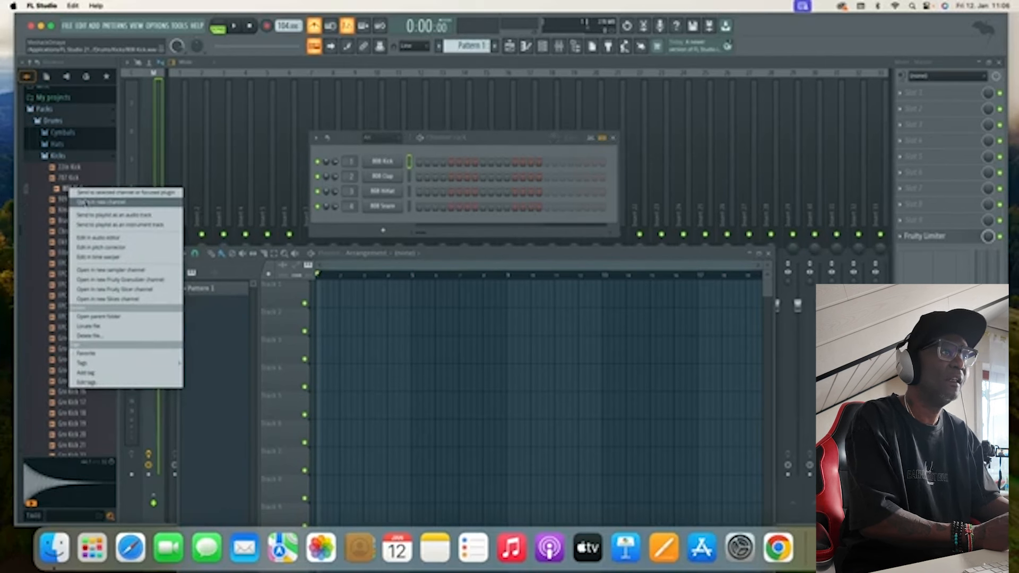
{"action": "left_click", "coordinate": [86, 203]}
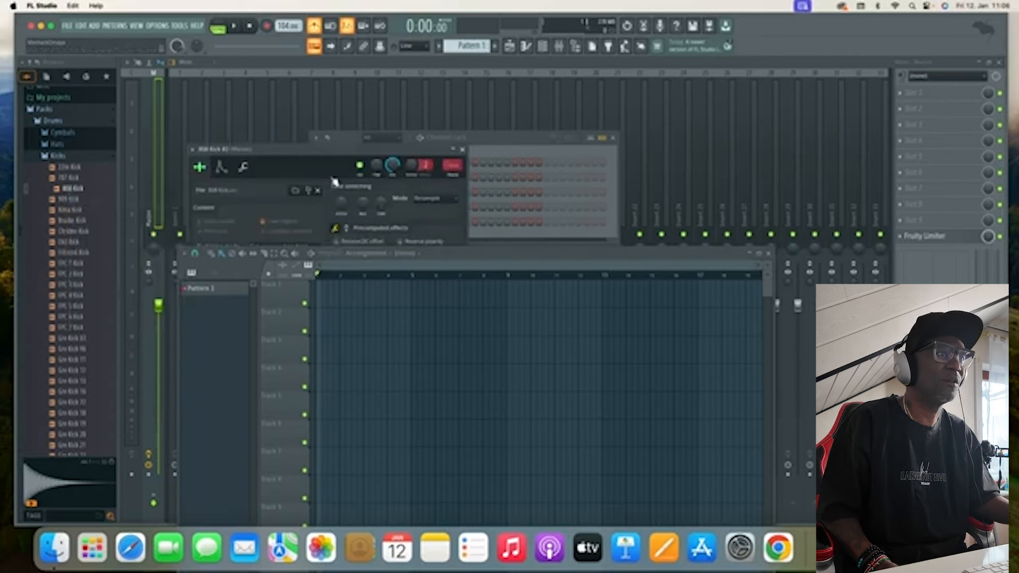
{"action": "left_click_drag", "start_coordinate": [305, 151], "coordinate": [298, 139]}
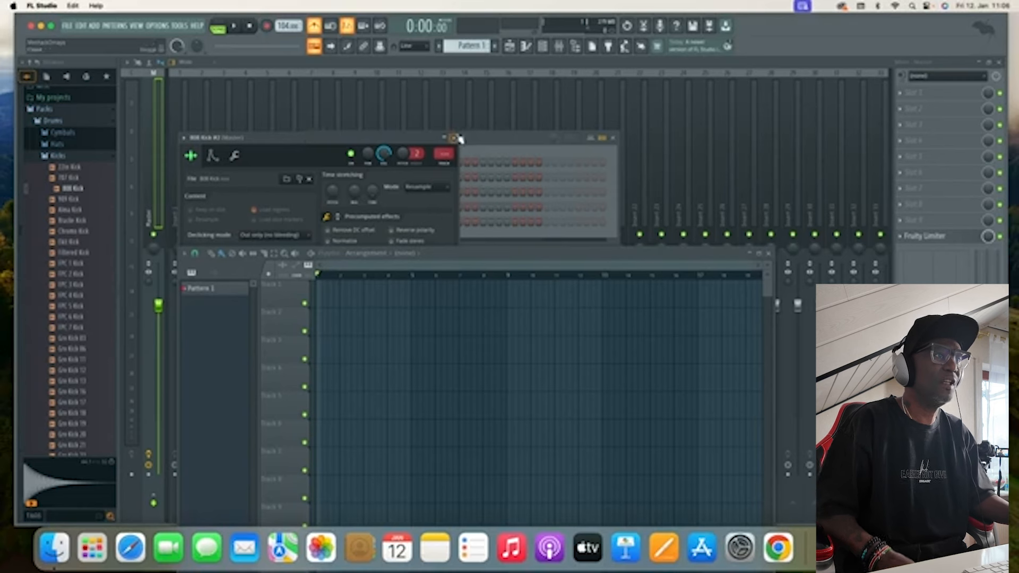
{"action": "left_click", "coordinate": [453, 137]}
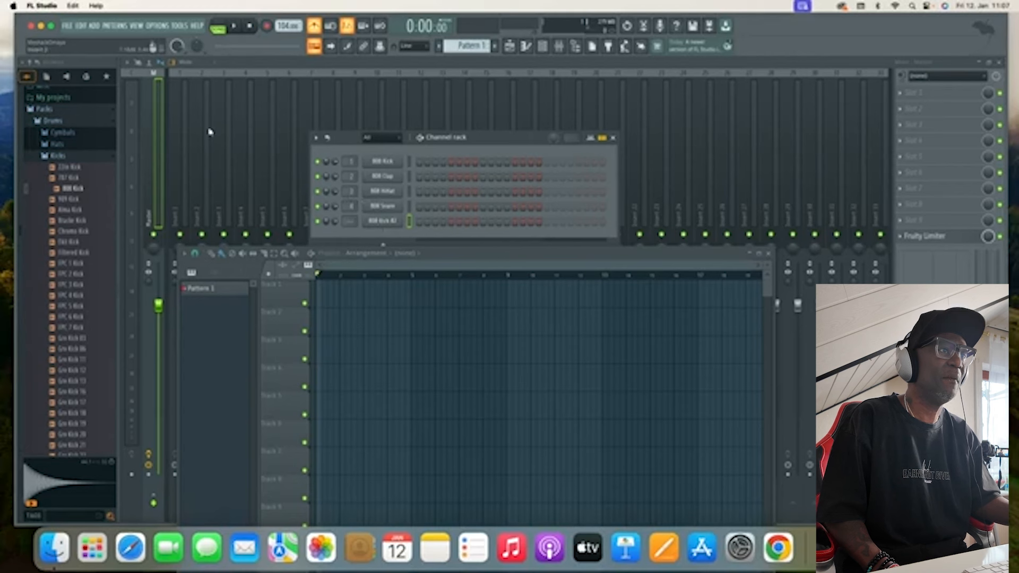
Step: Move the Playlist window down and place the Channel rack above it, over the upper part of the mixer
{"action": "left_click_drag", "start_coordinate": [509, 141], "coordinate": [525, 140]}
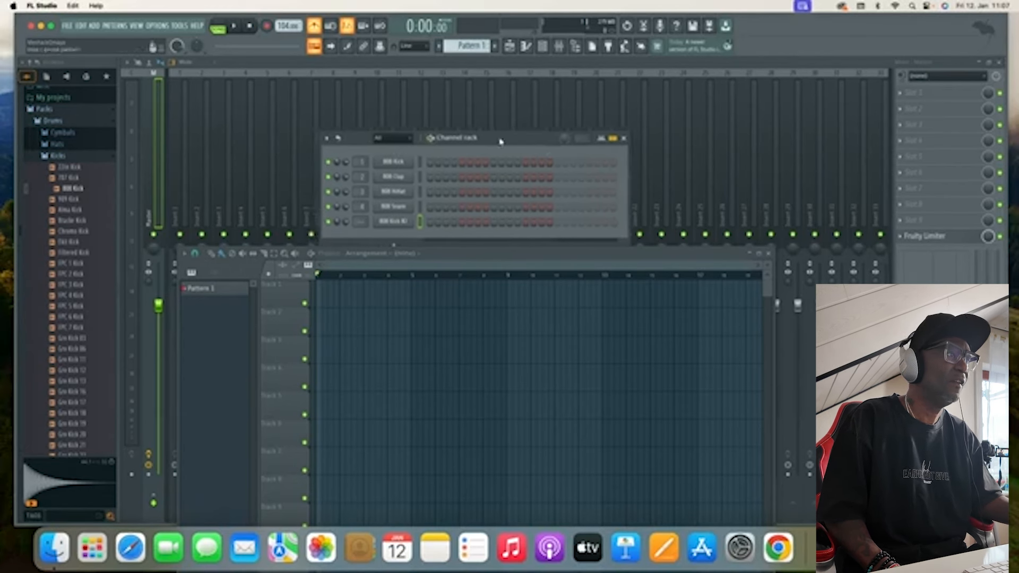
{"action": "key", "text": "F6"}
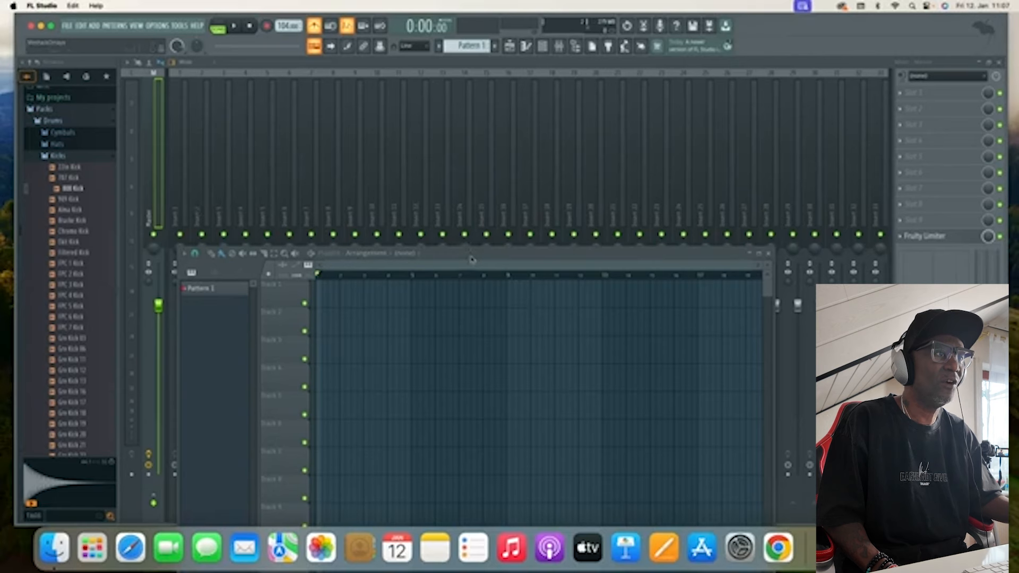
{"action": "left_click_drag", "start_coordinate": [471, 258], "coordinate": [506, 358]}
{"action": "left_click_drag", "start_coordinate": [511, 279], "coordinate": [523, 154]}
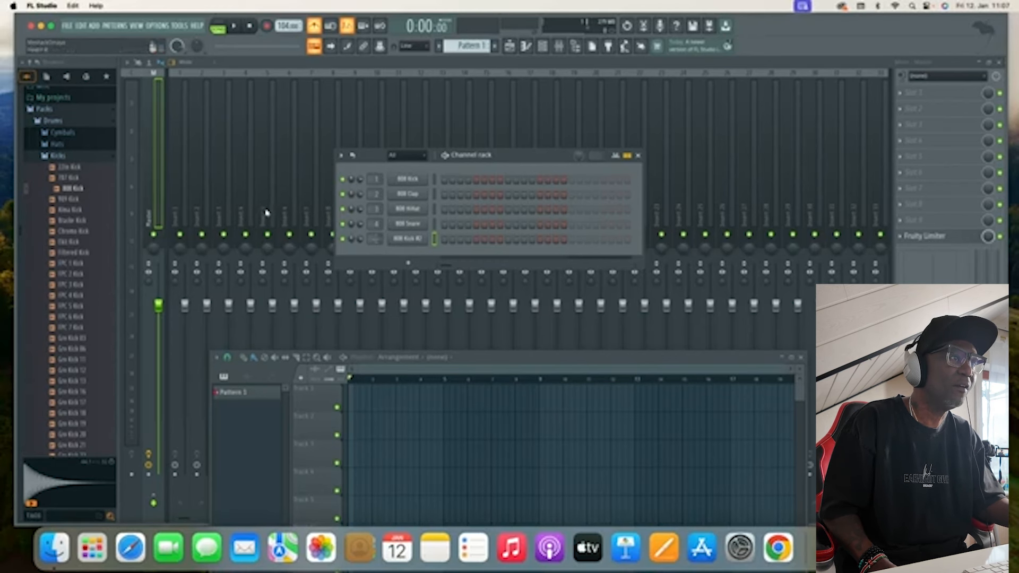
Step: Route the 808 Kick #2 channel to mixer track 5, lower the Insert 5 fader slightly, and bring the Channel rack back
{"action": "scroll", "coordinate": [376, 239], "scroll_direction": "up", "scroll_amount": 6}
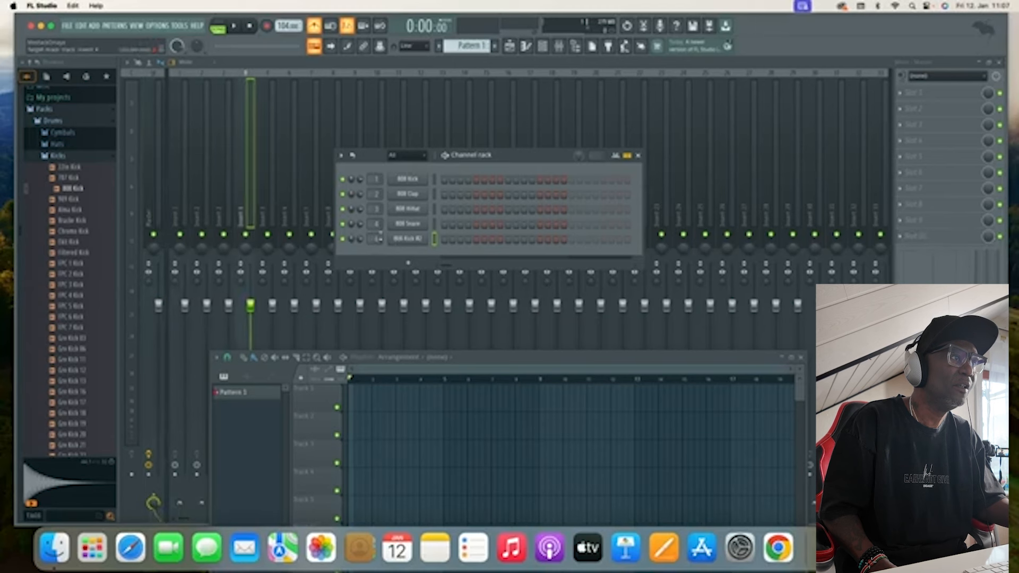
{"action": "scroll", "coordinate": [376, 238], "scroll_direction": "down", "scroll_amount": 2}
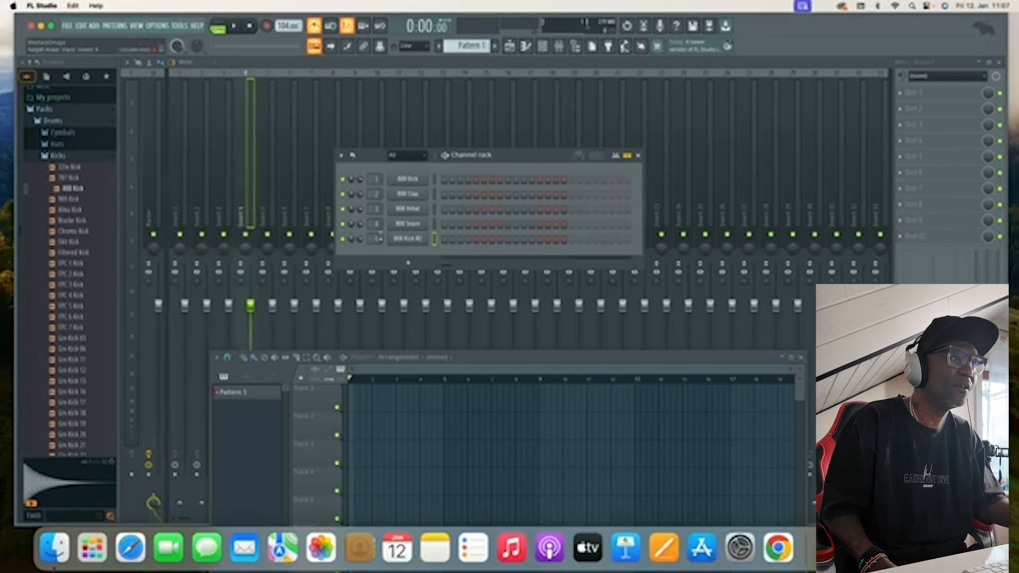
{"action": "scroll", "coordinate": [376, 238], "scroll_direction": "up", "scroll_amount": 1}
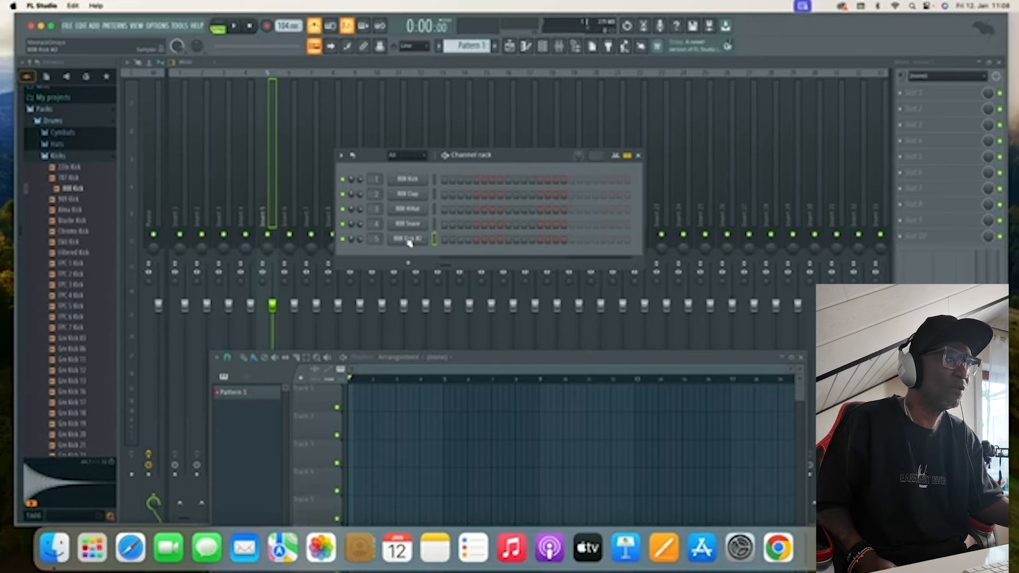
{"action": "mouse_move", "coordinate": [272, 305]}
{"action": "left_mouse_down"}
{"action": "mouse_move", "coordinate": [272, 334]}
{"action": "mouse_move", "coordinate": [272, 296]}
{"action": "mouse_move", "coordinate": [273, 336]}
{"action": "mouse_move", "coordinate": [272, 284]}
{"action": "mouse_move", "coordinate": [272, 332]}
{"action": "mouse_move", "coordinate": [272, 316]}
{"action": "left_mouse_up"}
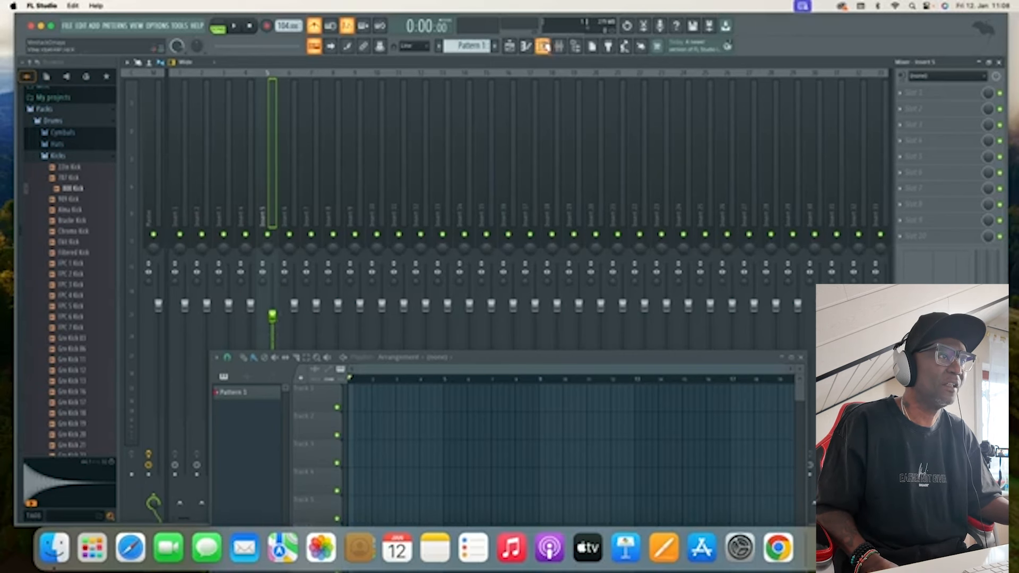
{"action": "left_click", "coordinate": [543, 46]}
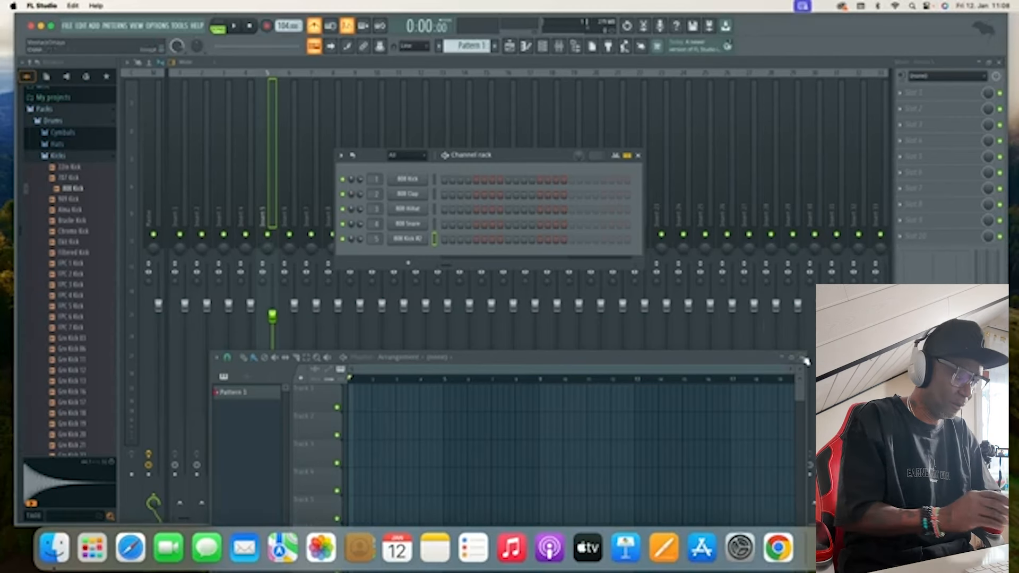
Step: Delete the 808 Kick #2 channel from the Channel rack and confirm the deletion
{"action": "right_click", "coordinate": [414, 241]}
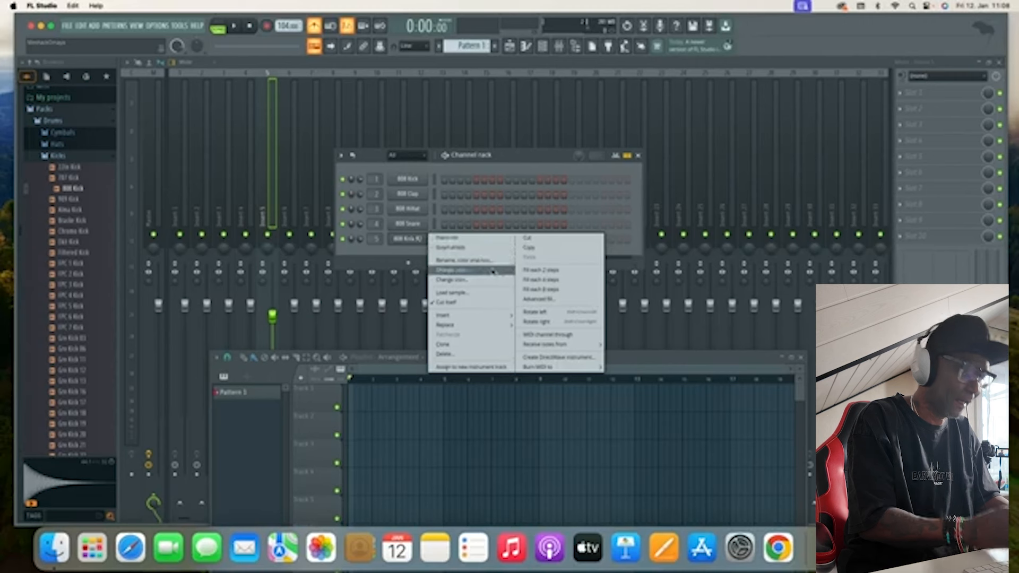
{"action": "left_click", "coordinate": [404, 242]}
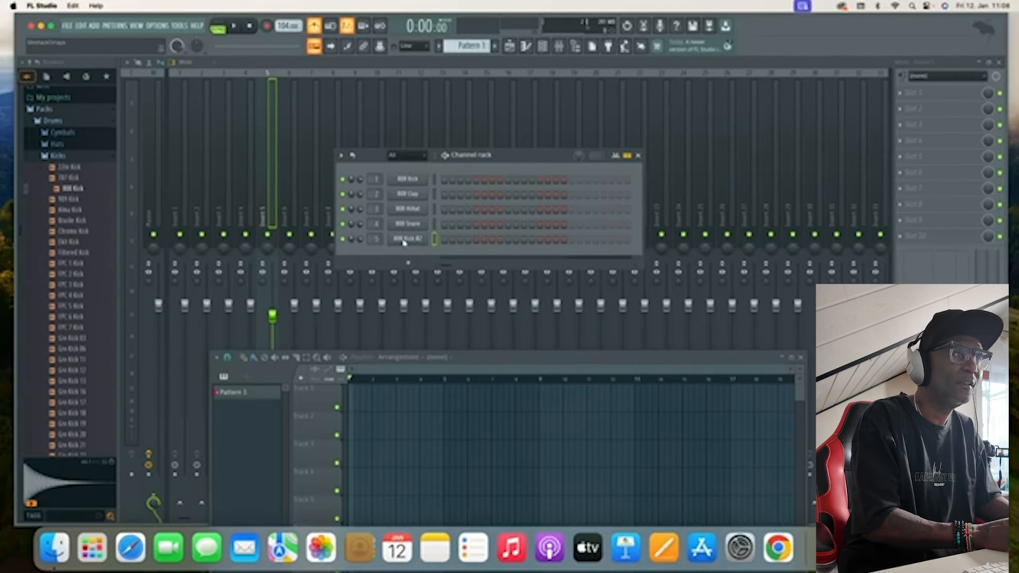
{"action": "right_click", "coordinate": [404, 242]}
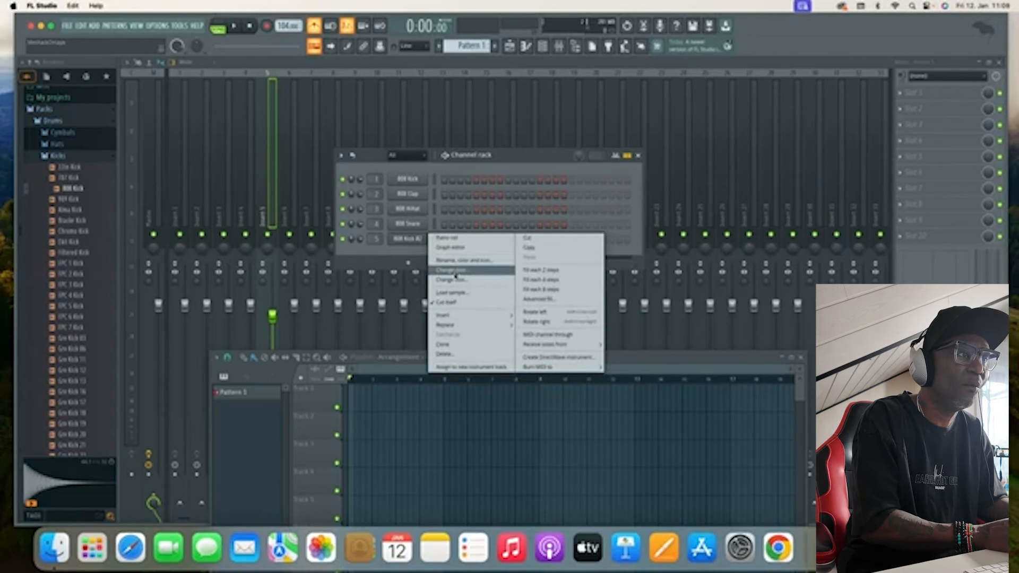
{"action": "left_click", "coordinate": [445, 354]}
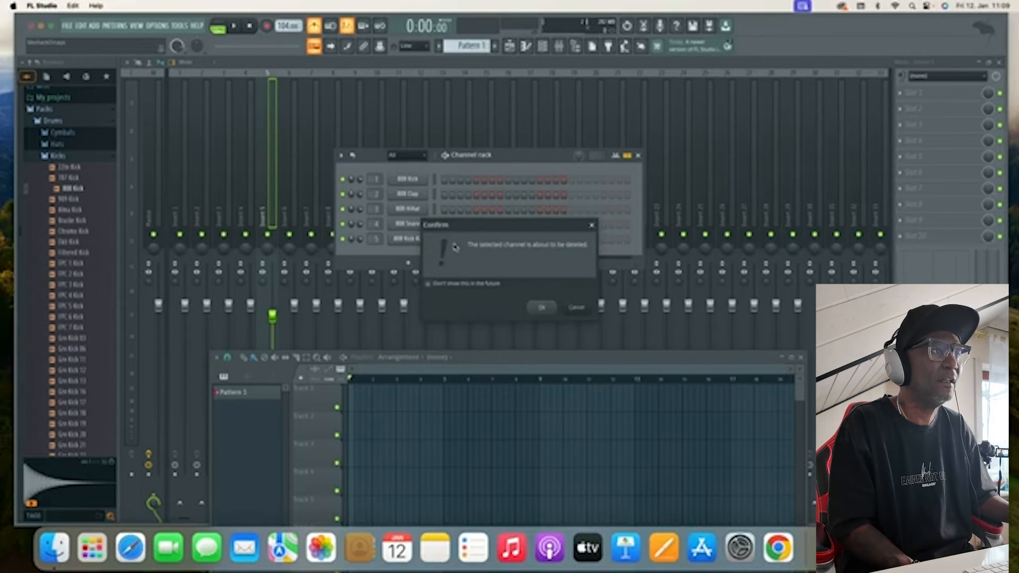
{"action": "left_click", "coordinate": [541, 308]}
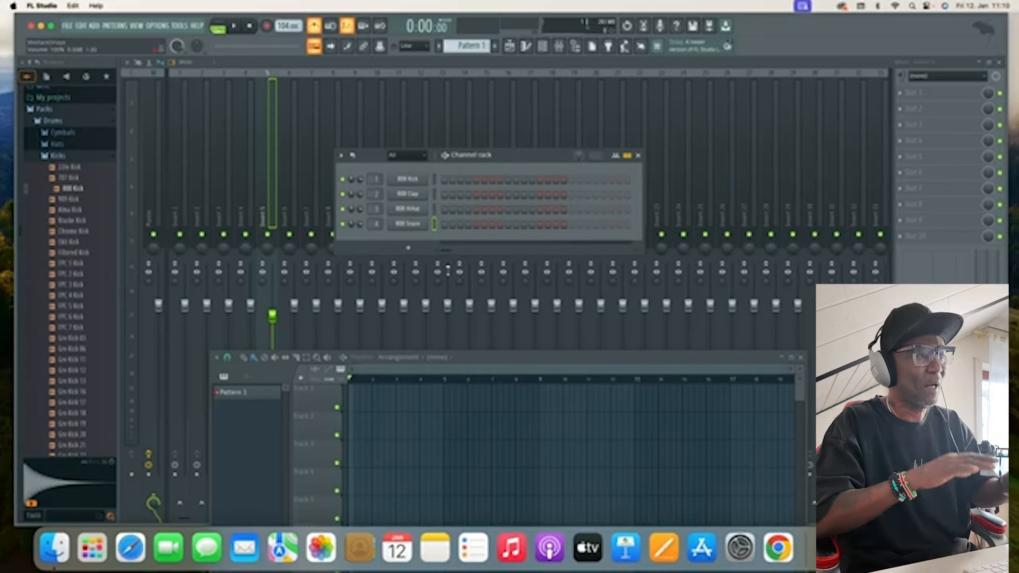
Step: Add an FL Keys instrument channel, choose its Grand Piano sound, and switch to the ePiano preset
{"action": "left_click", "coordinate": [412, 250]}
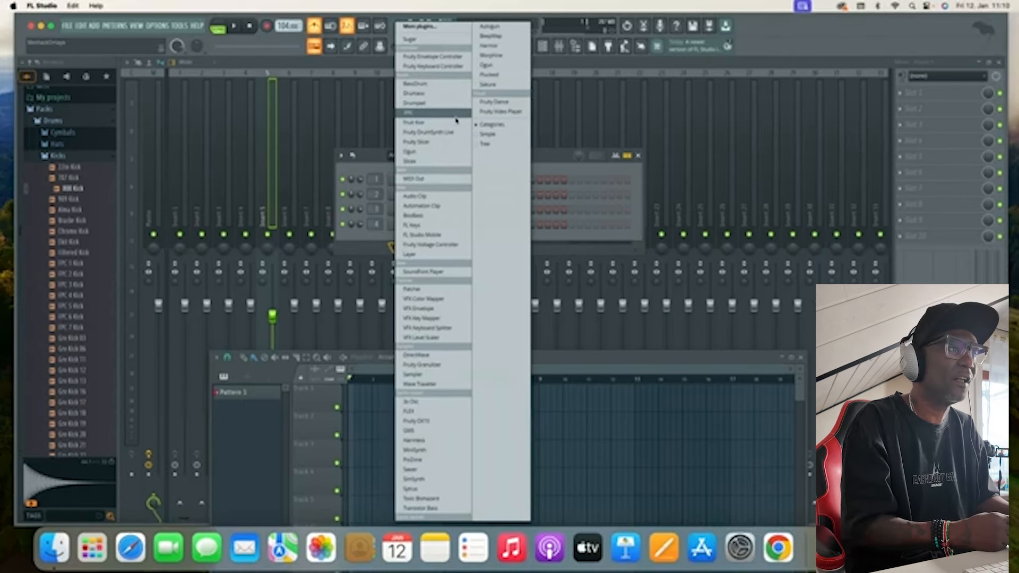
{"action": "left_click", "coordinate": [417, 227]}
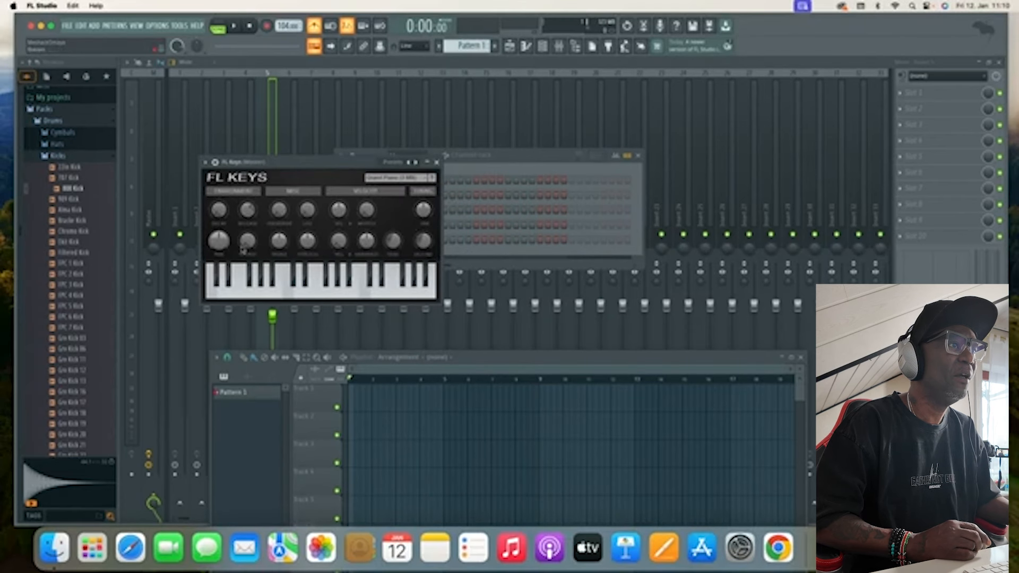
{"action": "left_click", "coordinate": [427, 181]}
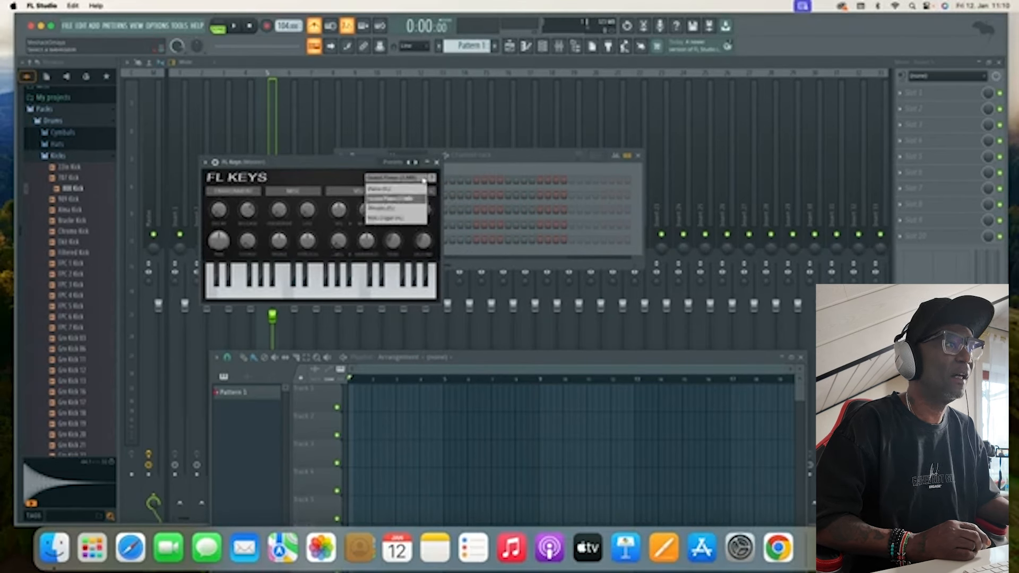
{"action": "left_click", "coordinate": [398, 199]}
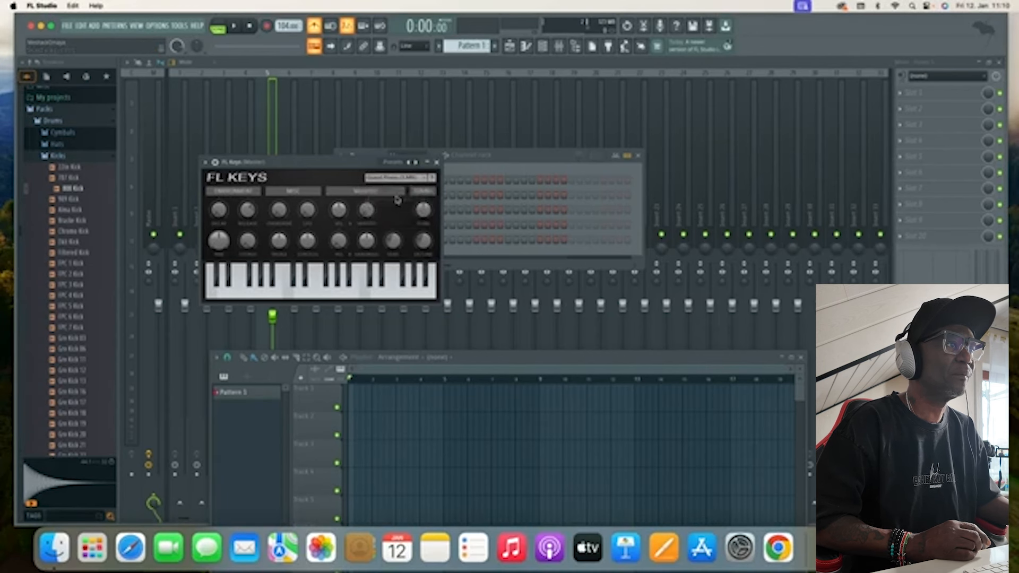
{"action": "left_click", "coordinate": [396, 162]}
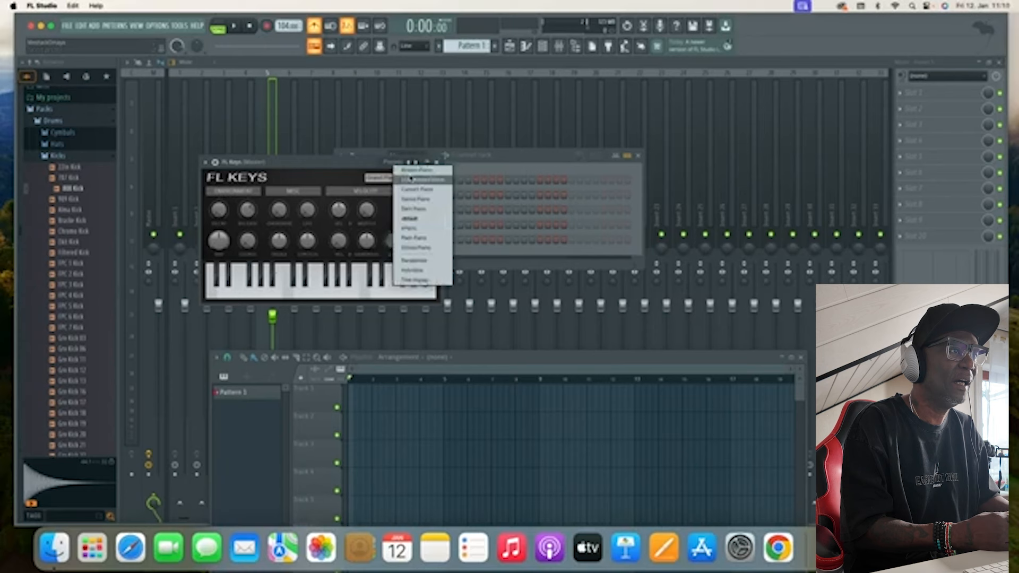
{"action": "left_click", "coordinate": [411, 229]}
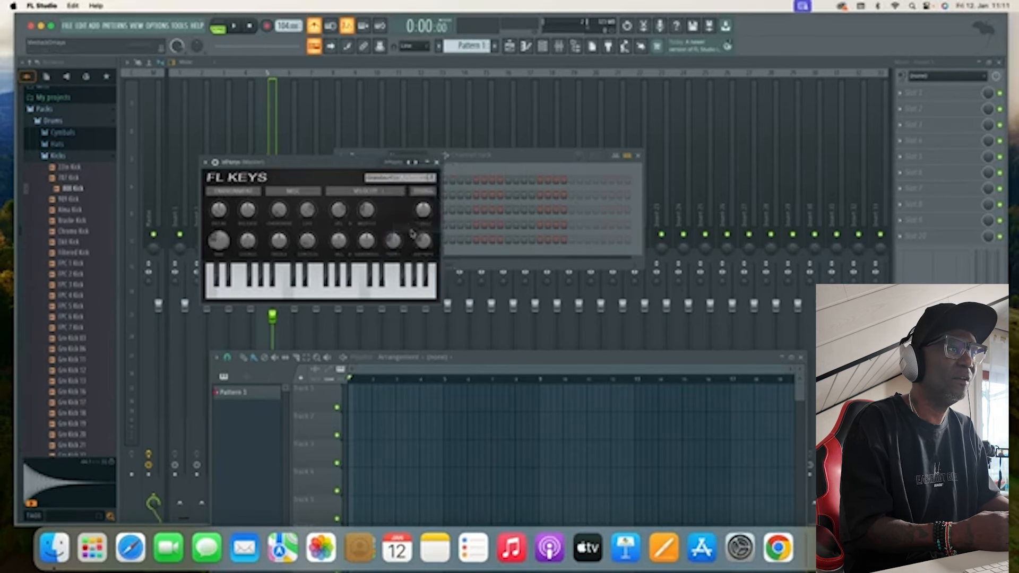
Step: Close the FL Keys plugin window and route the ePiano channel to mixer track 5
{"action": "left_click", "coordinate": [436, 162]}
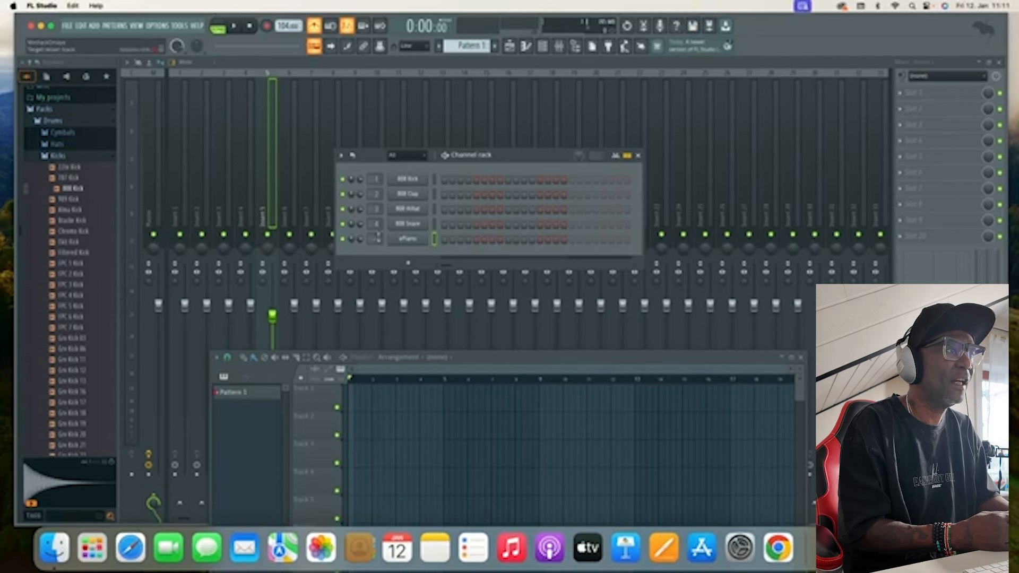
{"action": "left_click_drag", "start_coordinate": [372, 238], "coordinate": [371, 235]}
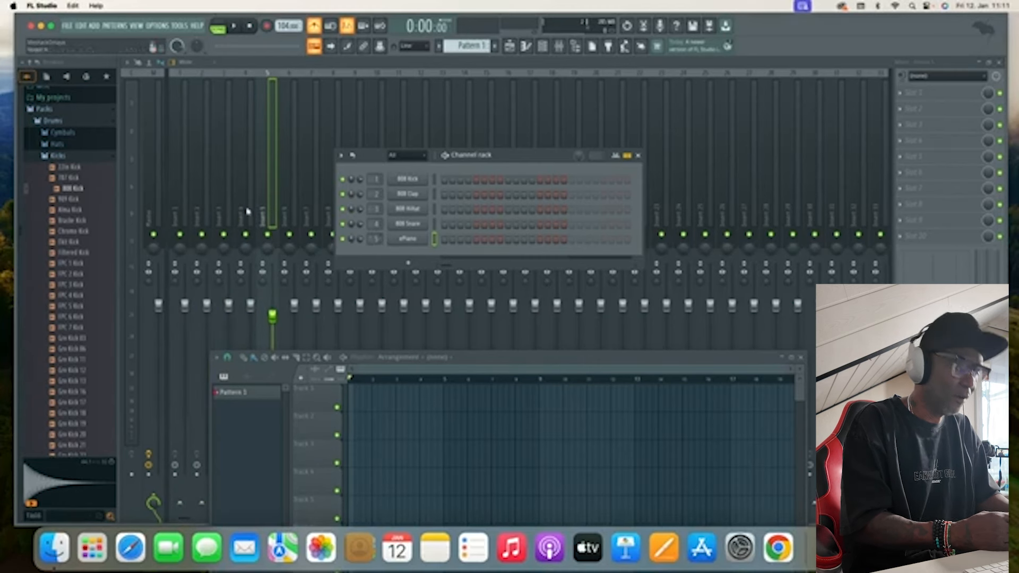
Step: Open the ePiano channel in the Piano roll and move the Playlist window down to free the note grid
{"action": "right_click", "coordinate": [406, 241]}
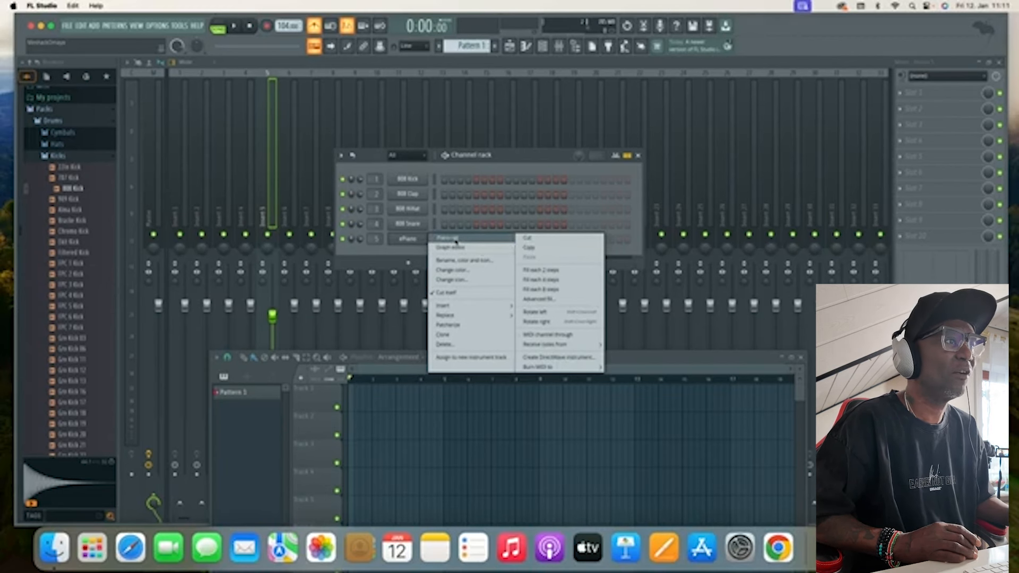
{"action": "left_click", "coordinate": [449, 239]}
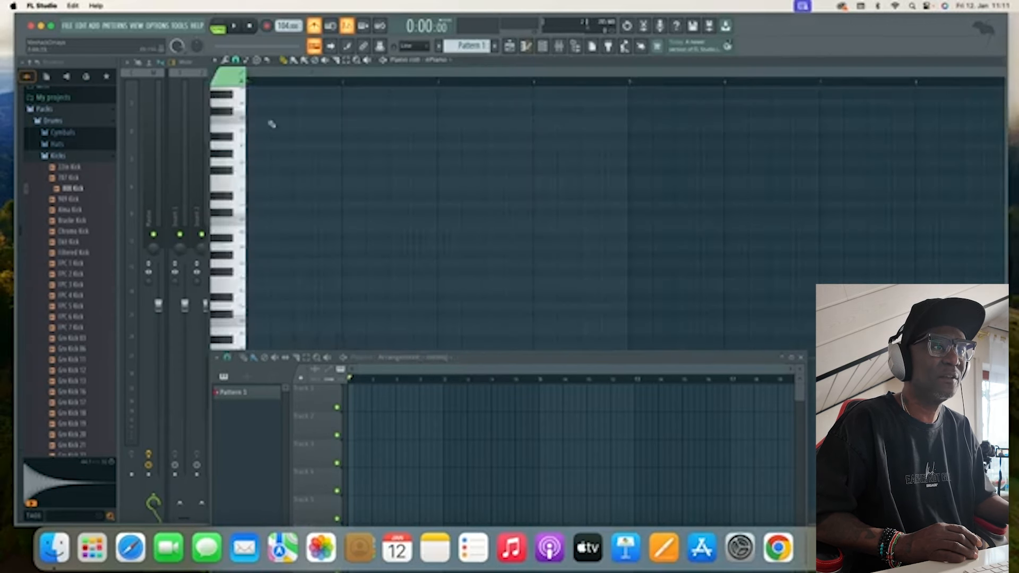
{"action": "left_click_drag", "start_coordinate": [653, 360], "coordinate": [684, 397]}
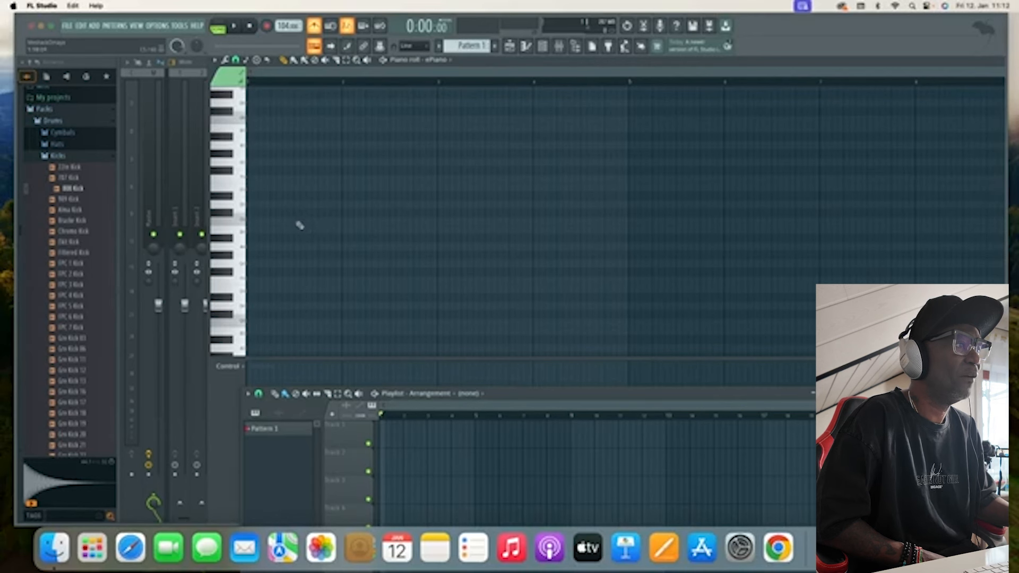
Step: Draw a four-note ePiano melody with one full-bar note in each of bars 1 to 4, at varying pitches
{"action": "left_click", "coordinate": [252, 232]}
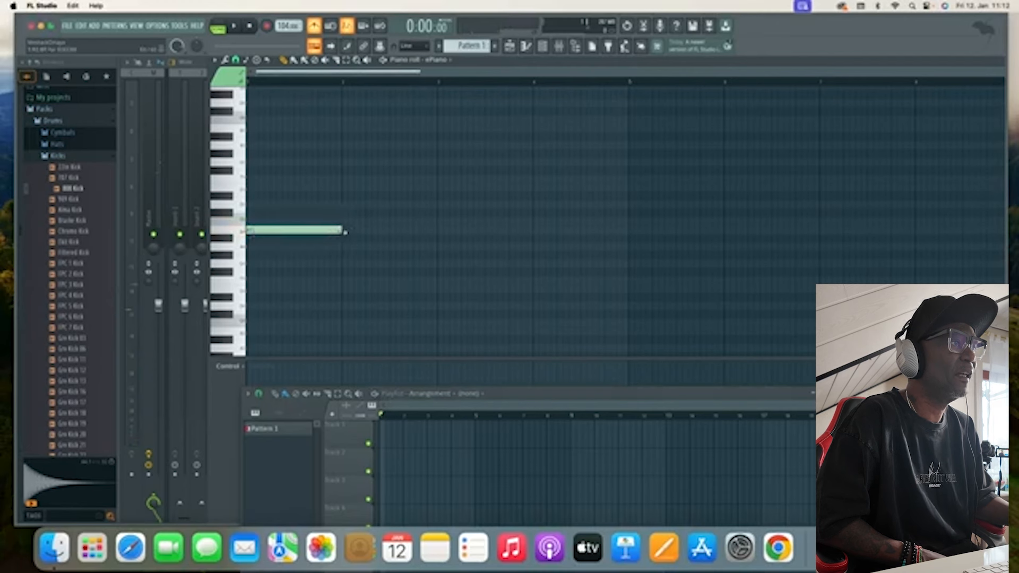
{"action": "left_click", "coordinate": [305, 230]}
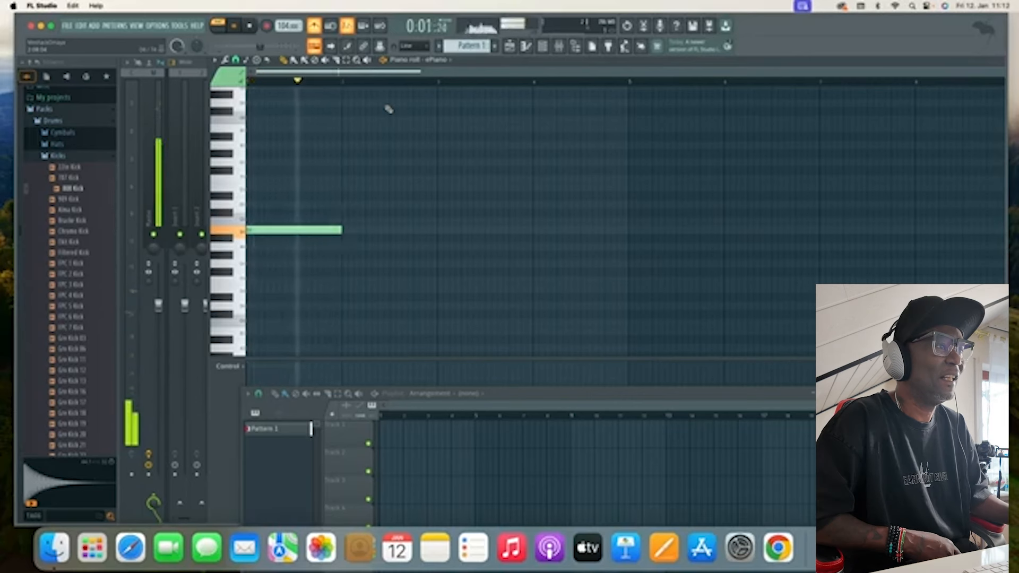
{"action": "left_click", "coordinate": [346, 205]}
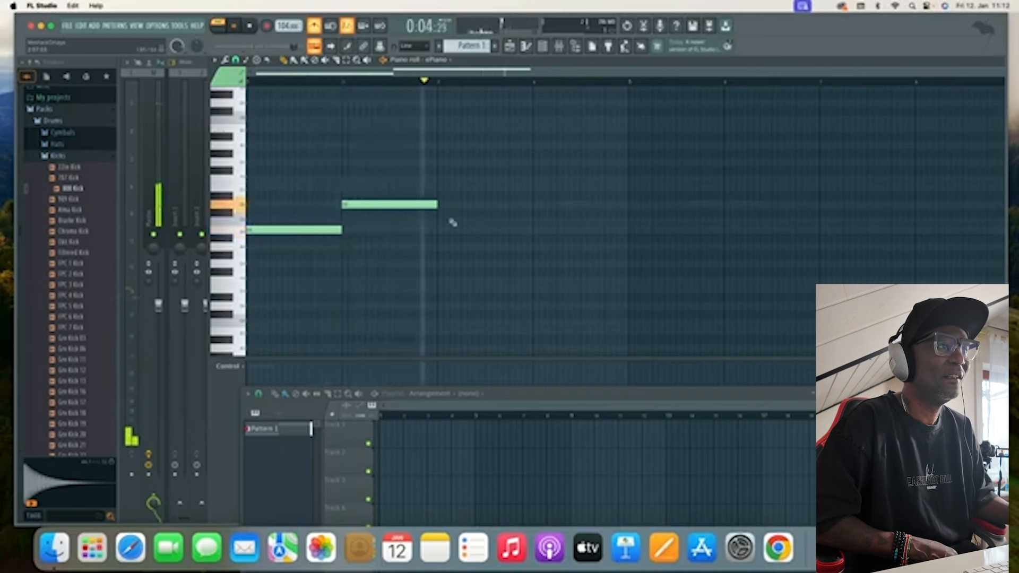
{"action": "left_click", "coordinate": [439, 187]}
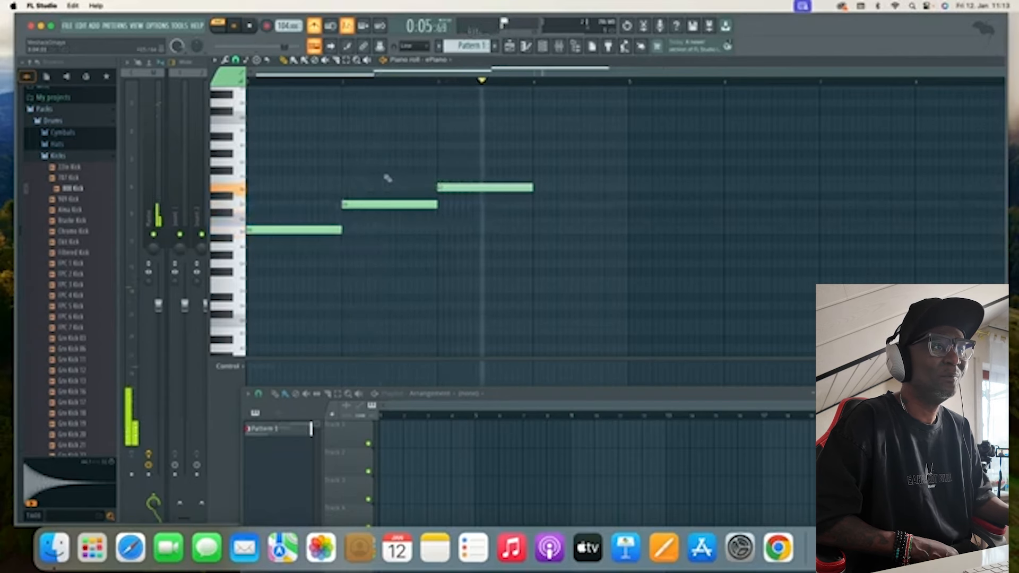
{"action": "left_click", "coordinate": [536, 221]}
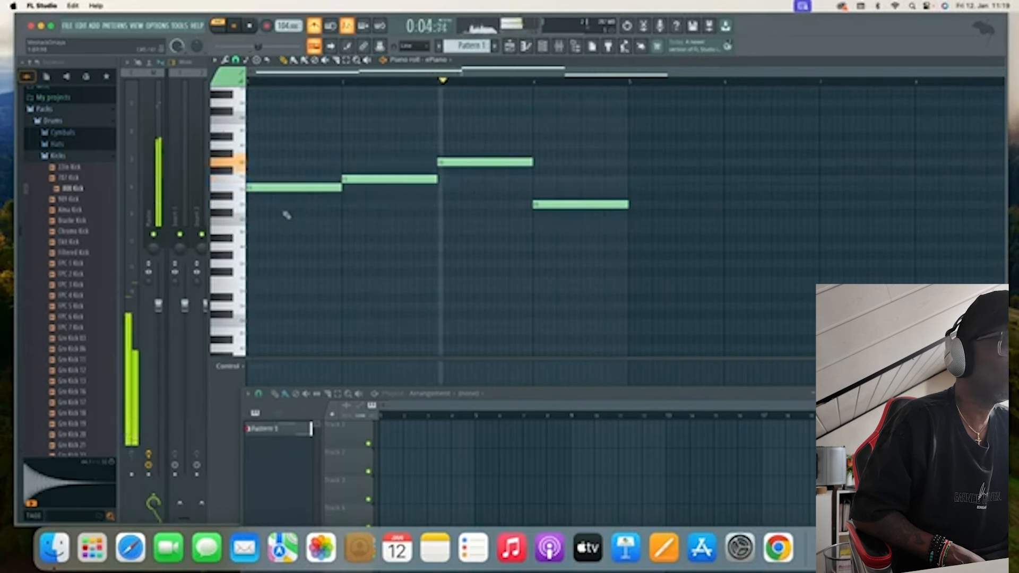
Step: Build three-note chords by adding two lower full-bar notes beneath each melody note in bars 1 to 4
{"action": "left_click", "coordinate": [250, 222]}
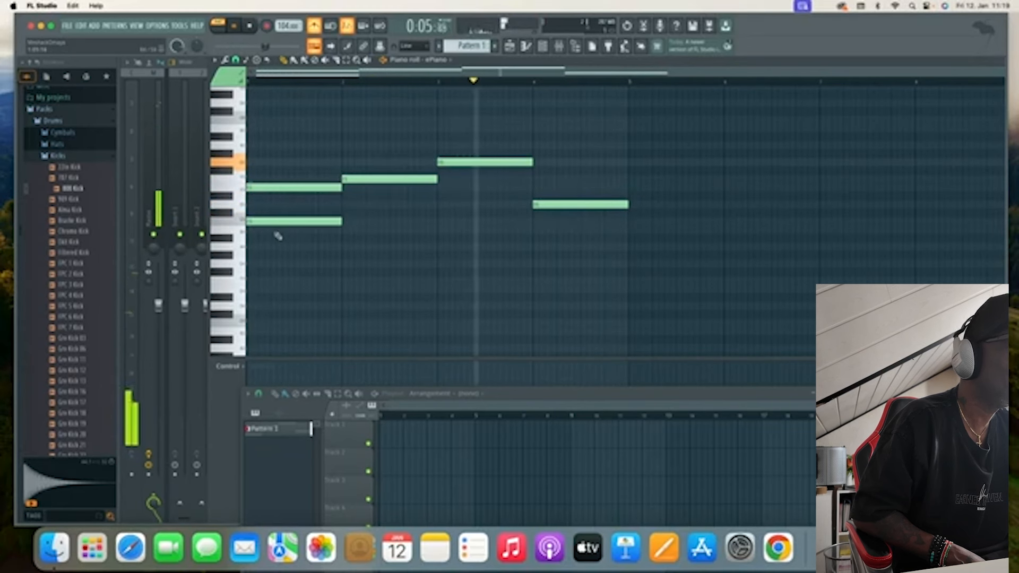
{"action": "left_click", "coordinate": [253, 247]}
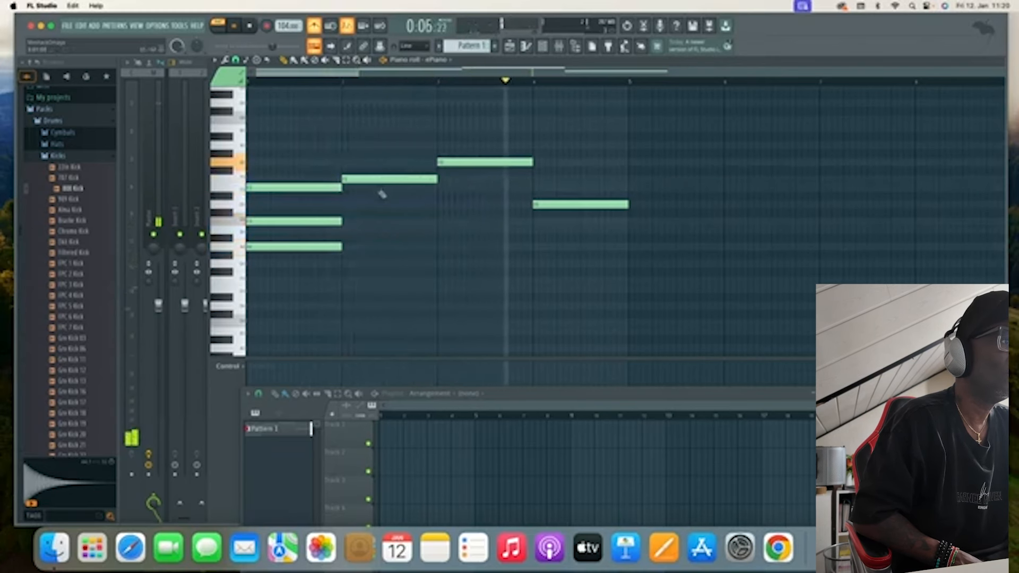
{"action": "left_click", "coordinate": [345, 206]}
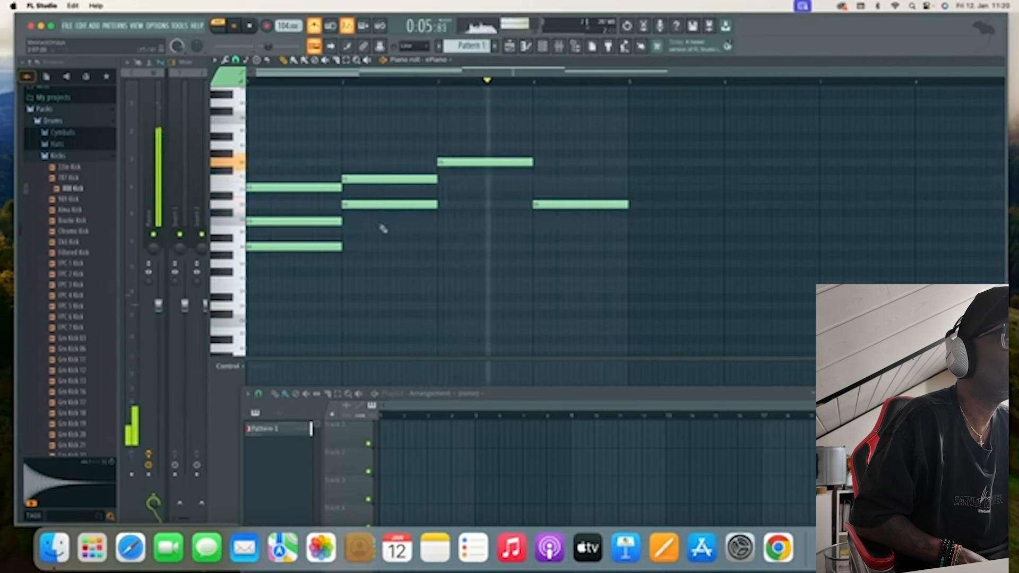
{"action": "left_click", "coordinate": [345, 240]}
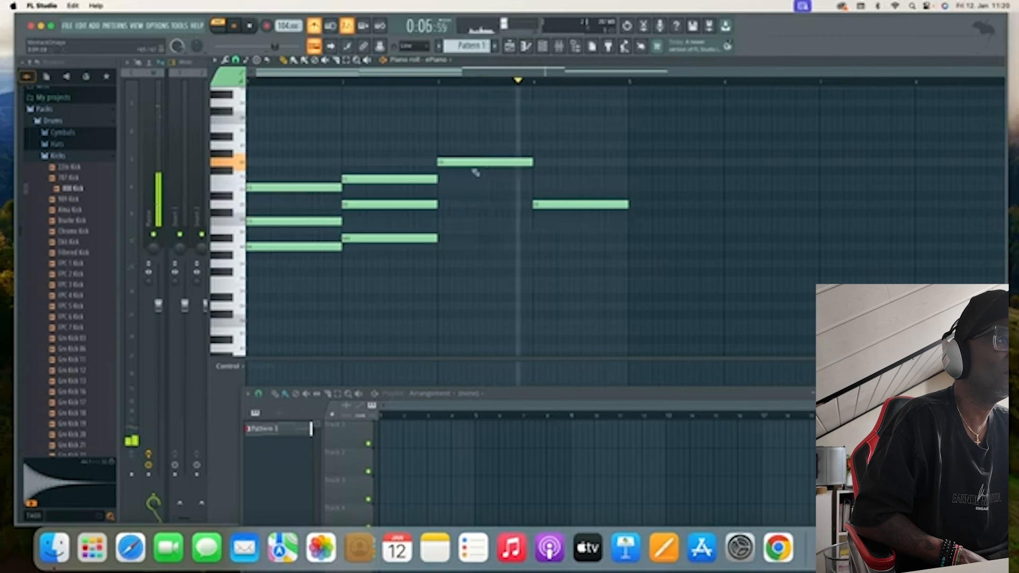
{"action": "left_click", "coordinate": [442, 188]}
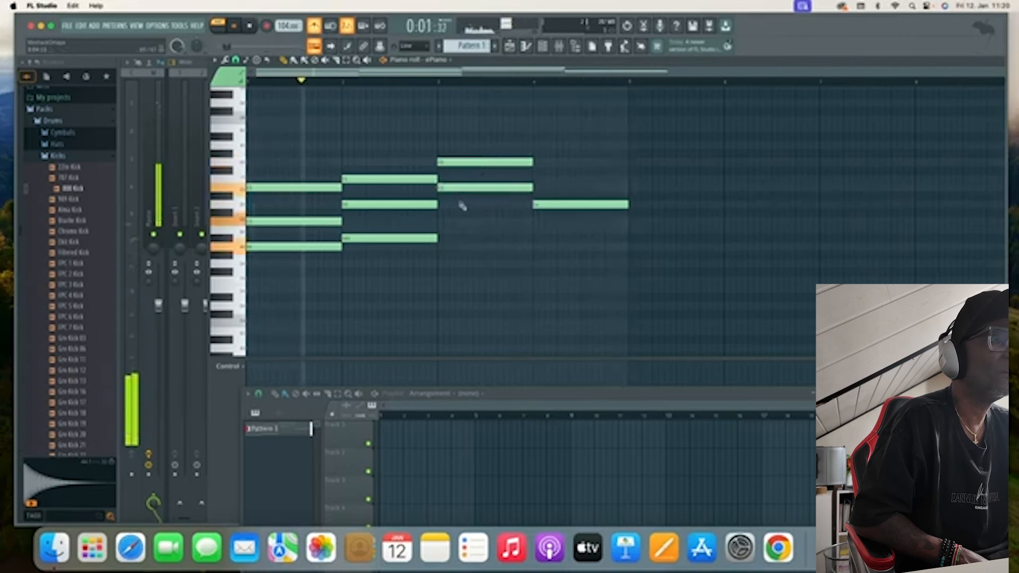
{"action": "left_click", "coordinate": [439, 222]}
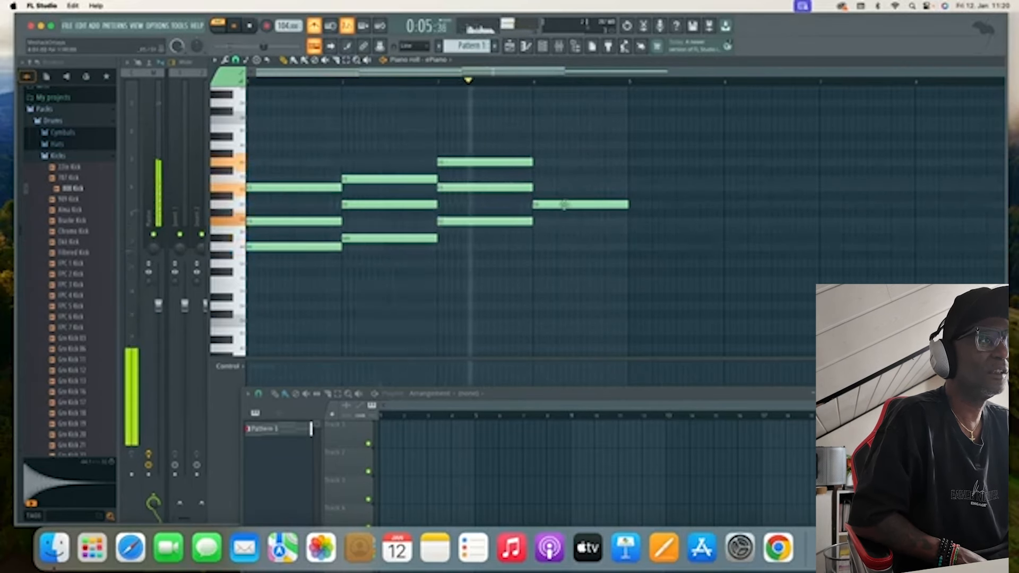
{"action": "left_click", "coordinate": [547, 229]}
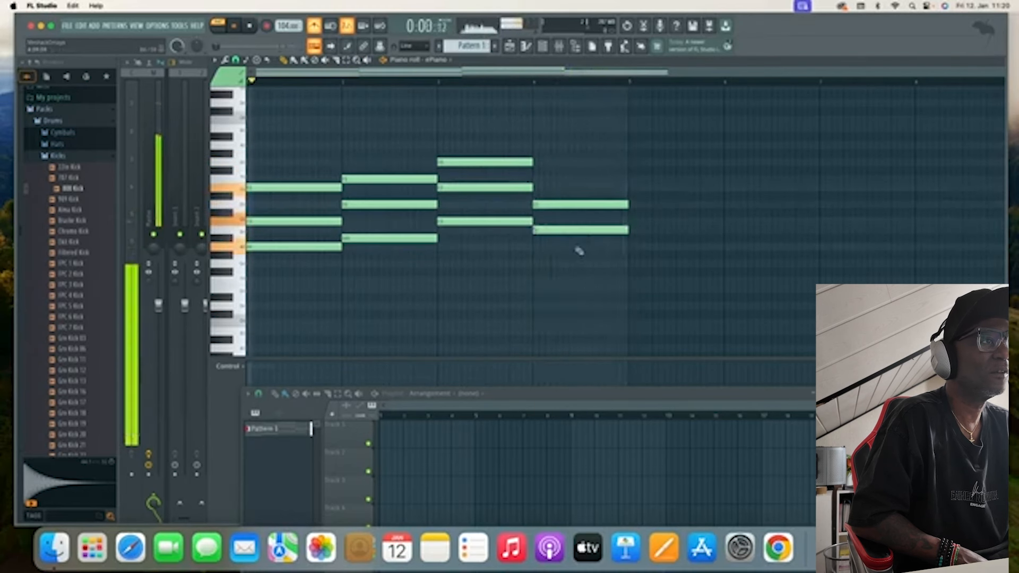
{"action": "left_click", "coordinate": [535, 263]}
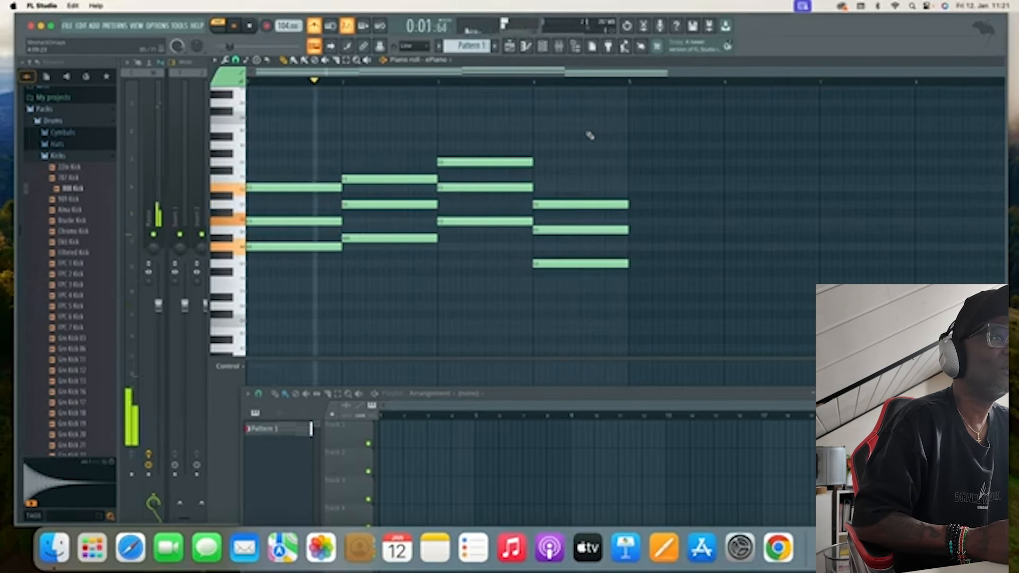
Step: Open the 808 Kick channel in the Piano roll and place a one-beat note at the start of bars 1 to 4, matching each chord's top note
{"action": "left_click", "coordinate": [545, 48]}
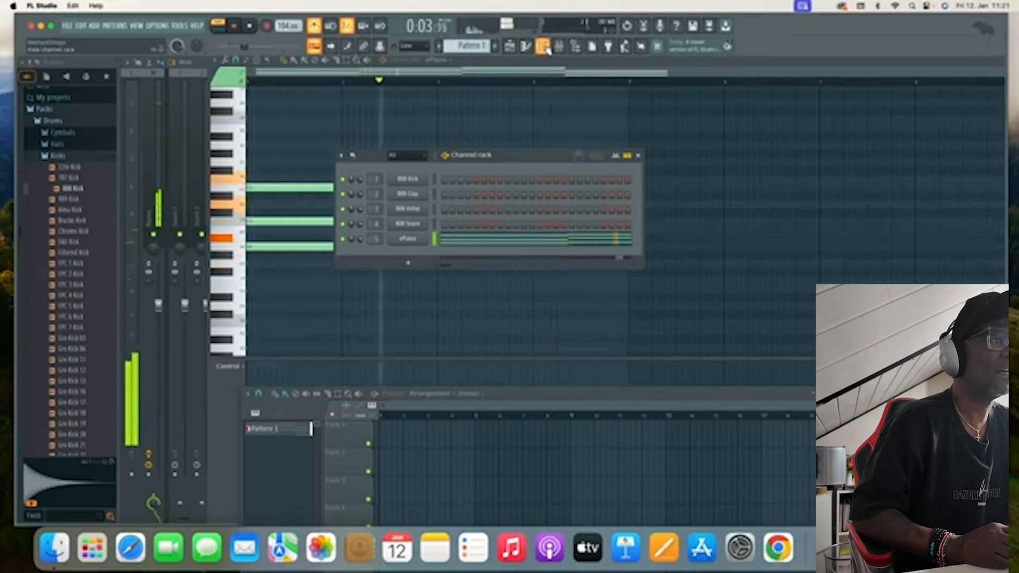
{"action": "right_click", "coordinate": [413, 183]}
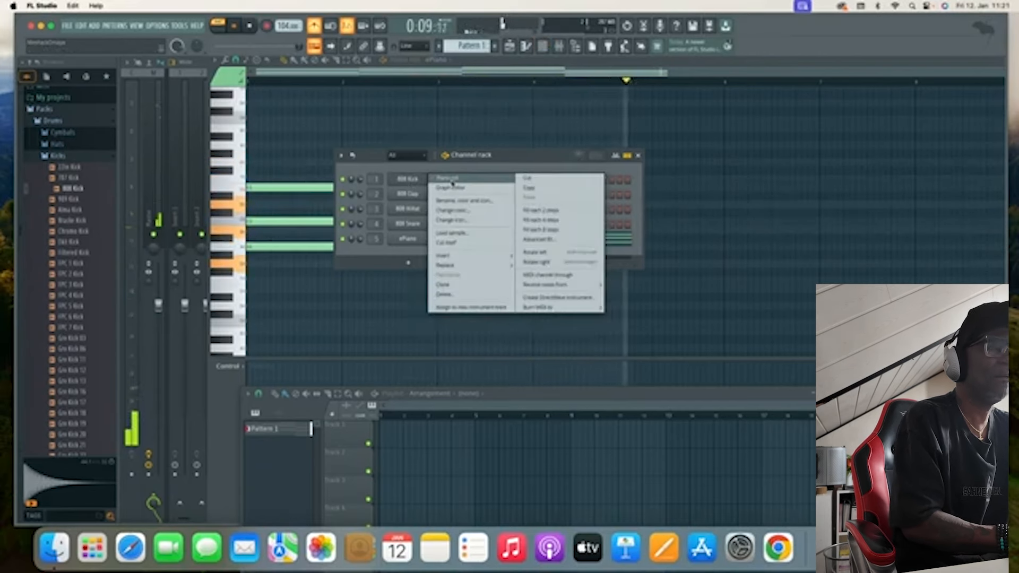
{"action": "left_click", "coordinate": [453, 183]}
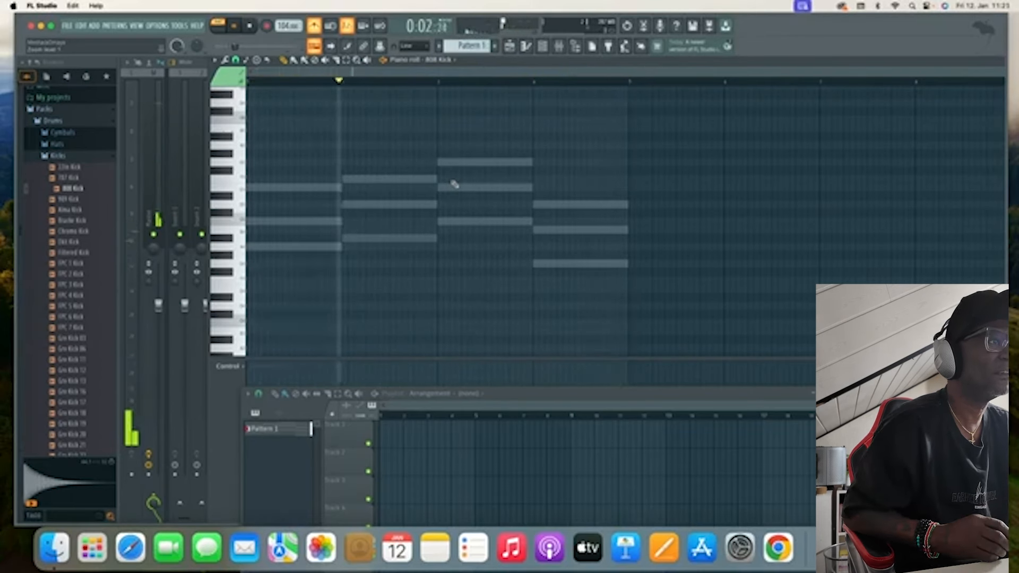
{"action": "left_click", "coordinate": [345, 180]}
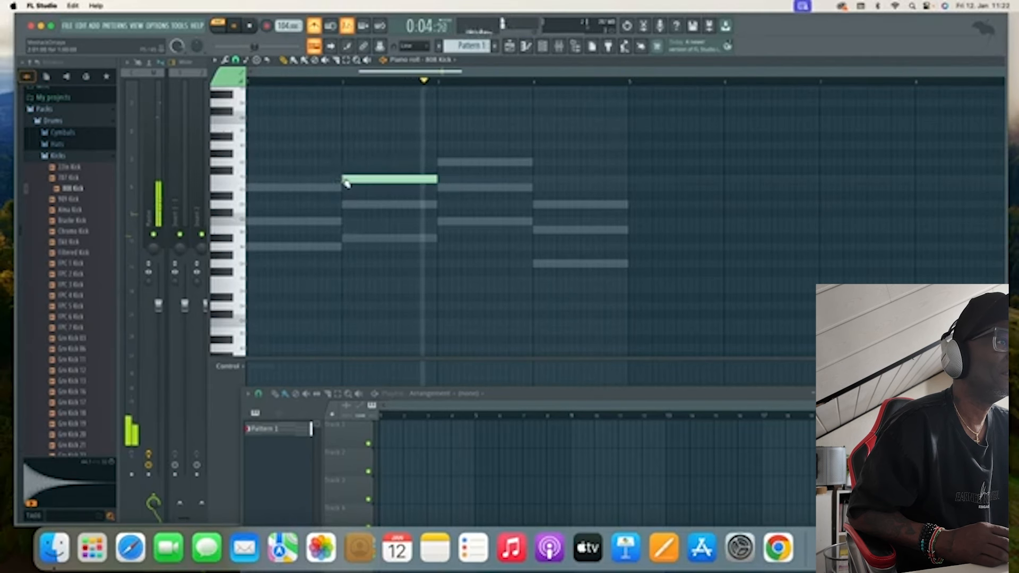
{"action": "left_click_drag", "start_coordinate": [436, 179], "coordinate": [364, 177]}
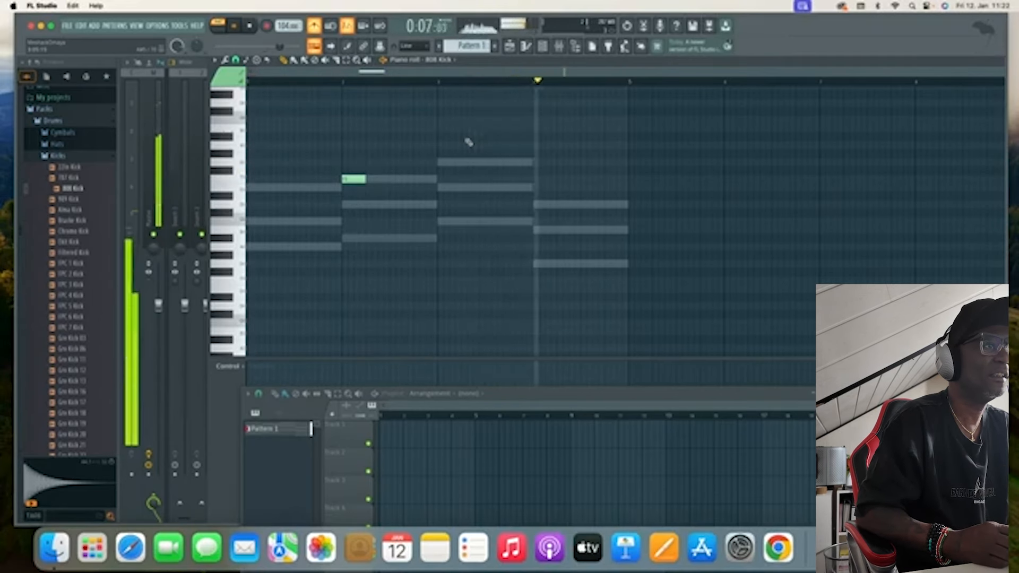
{"action": "left_click", "coordinate": [438, 165]}
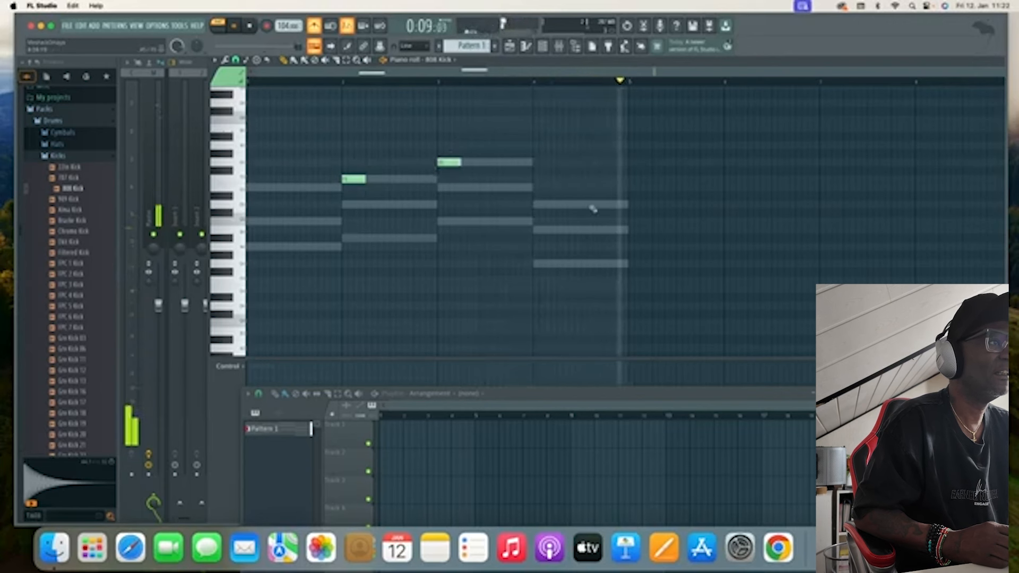
{"action": "left_click", "coordinate": [534, 207]}
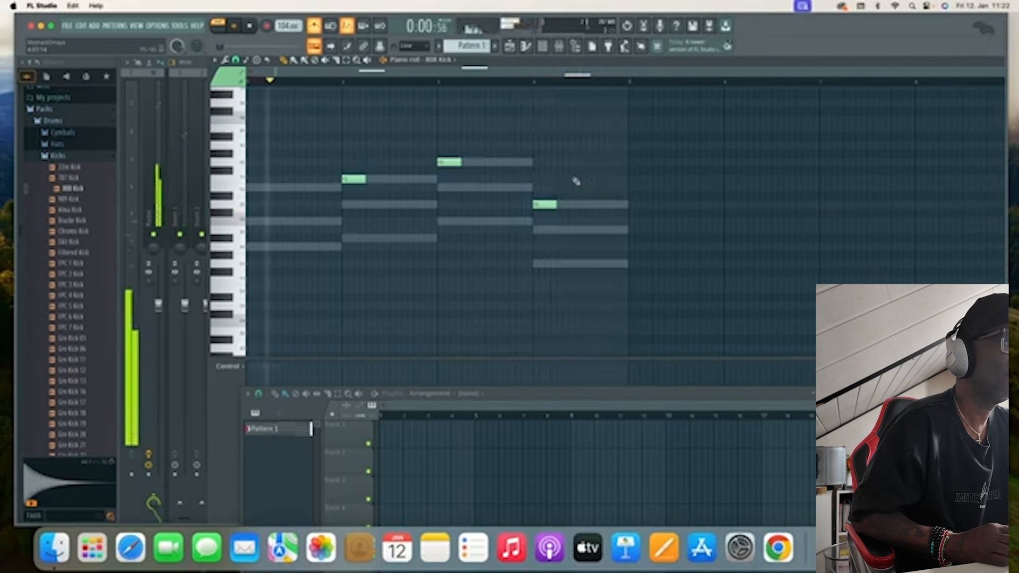
{"action": "left_click", "coordinate": [253, 188]}
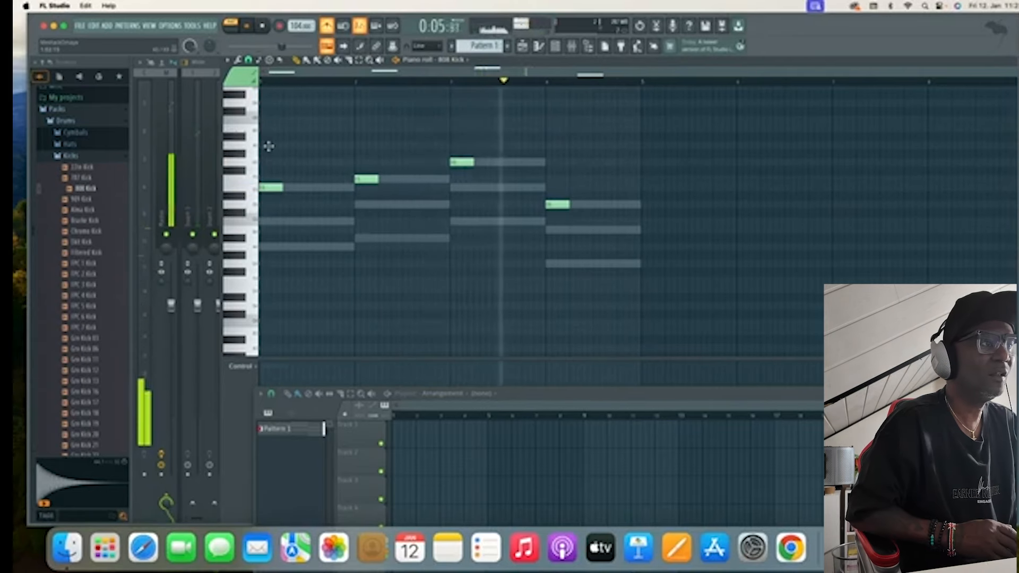
Step: Minimize the Playlist to uncover the velocity lane and raise the kick notes in bars 2, 3 and 4 to maximum velocity
{"action": "left_click_drag", "start_coordinate": [722, 394], "coordinate": [653, 112]}
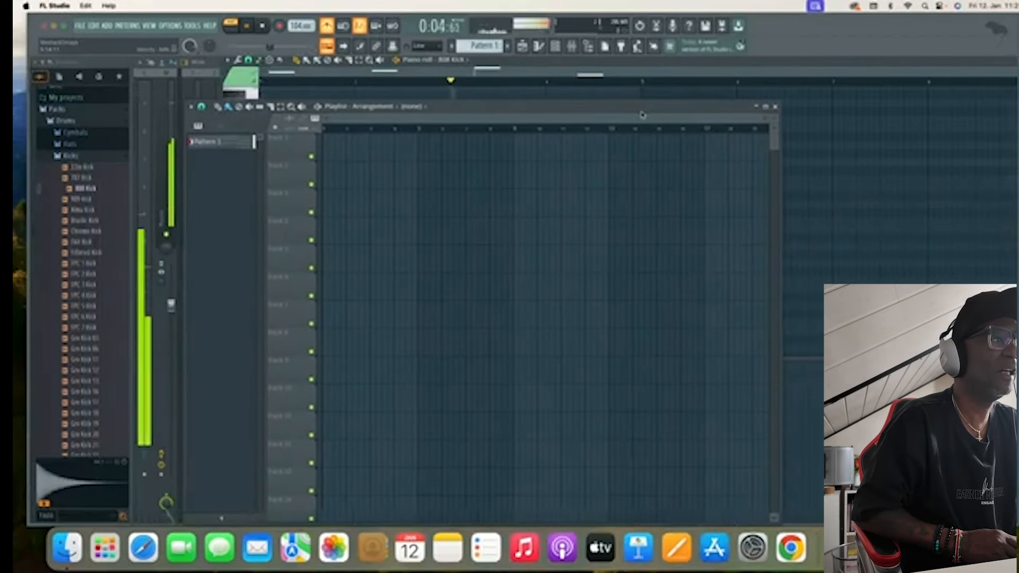
{"action": "left_click", "coordinate": [759, 108]}
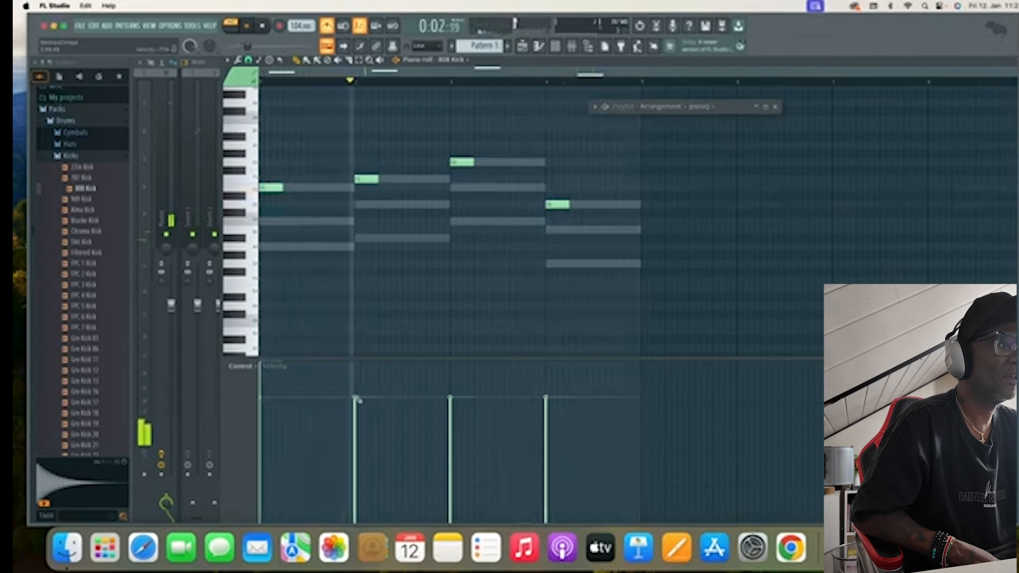
{"action": "left_click_drag", "start_coordinate": [357, 391], "coordinate": [364, 362]}
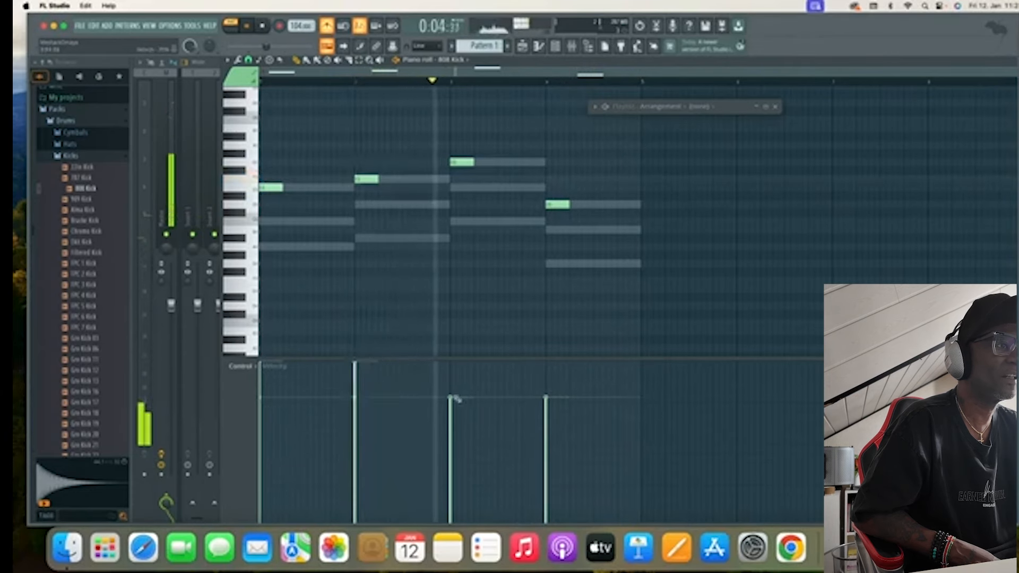
{"action": "left_click_drag", "start_coordinate": [455, 399], "coordinate": [455, 365]}
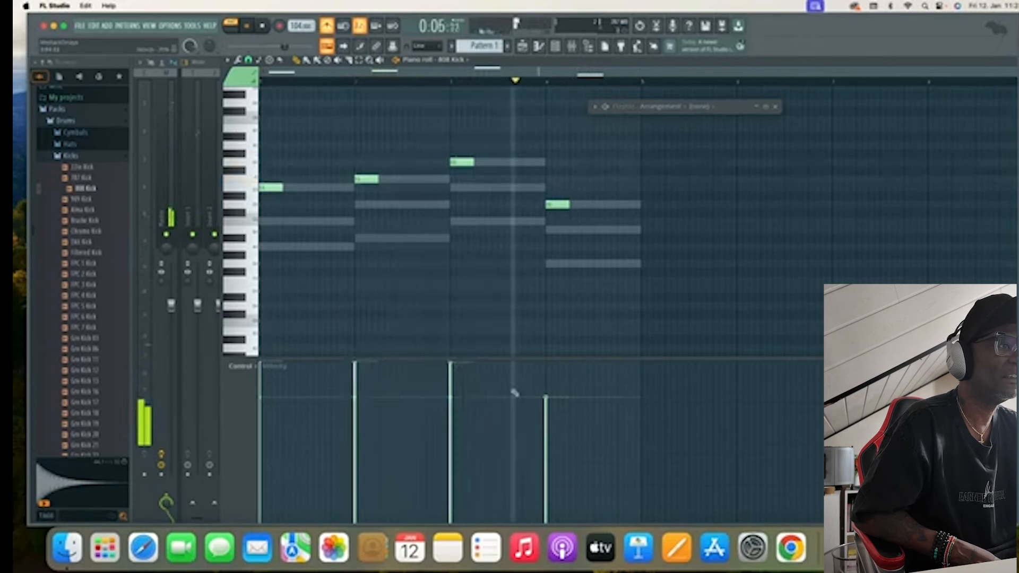
{"action": "left_click_drag", "start_coordinate": [545, 400], "coordinate": [547, 368]}
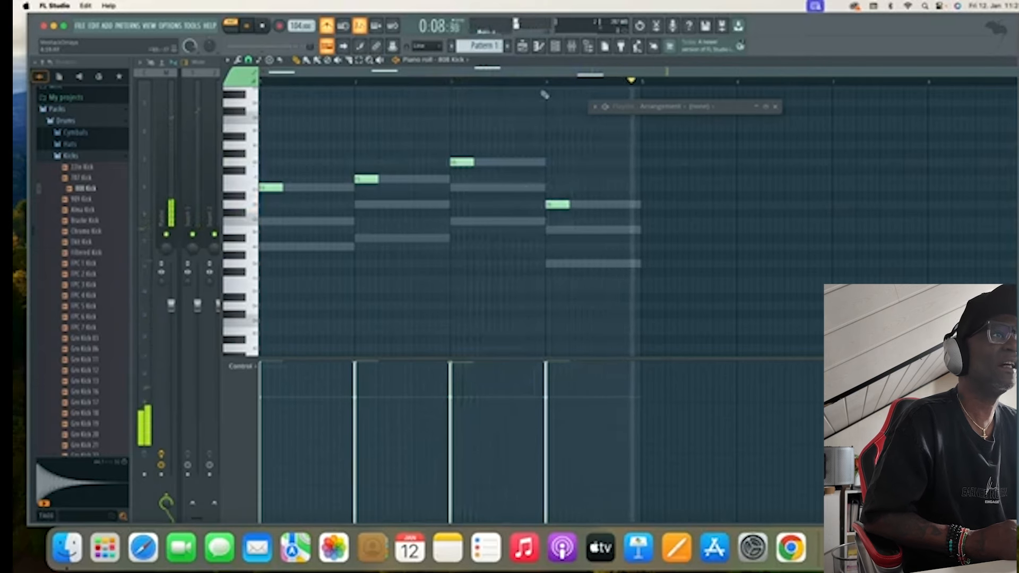
Step: Open the 808 Snare channel in the Piano roll and place a one-beat note on beat 2 of bars 1 to 4, matching each chord's top note
{"action": "left_click", "coordinate": [557, 48]}
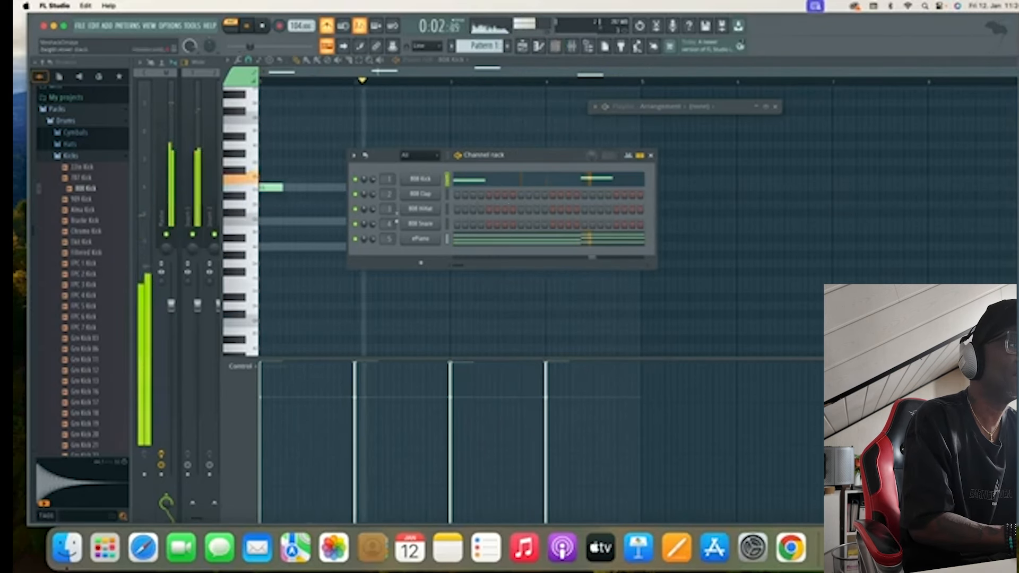
{"action": "right_click", "coordinate": [419, 225]}
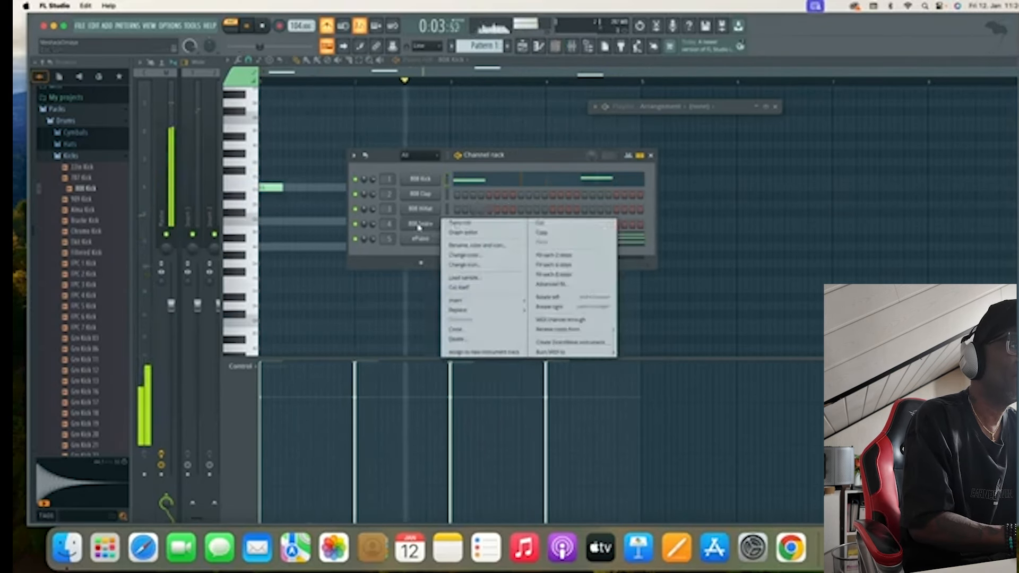
{"action": "left_click", "coordinate": [459, 224]}
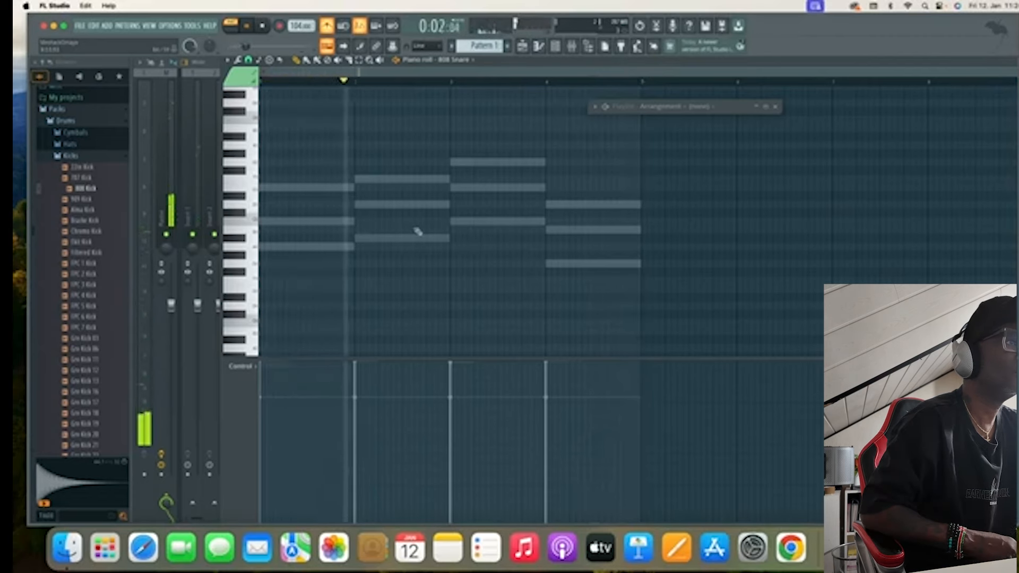
{"action": "left_click", "coordinate": [383, 180]}
{"action": "left_click", "coordinate": [474, 162]}
{"action": "left_click", "coordinate": [574, 205]}
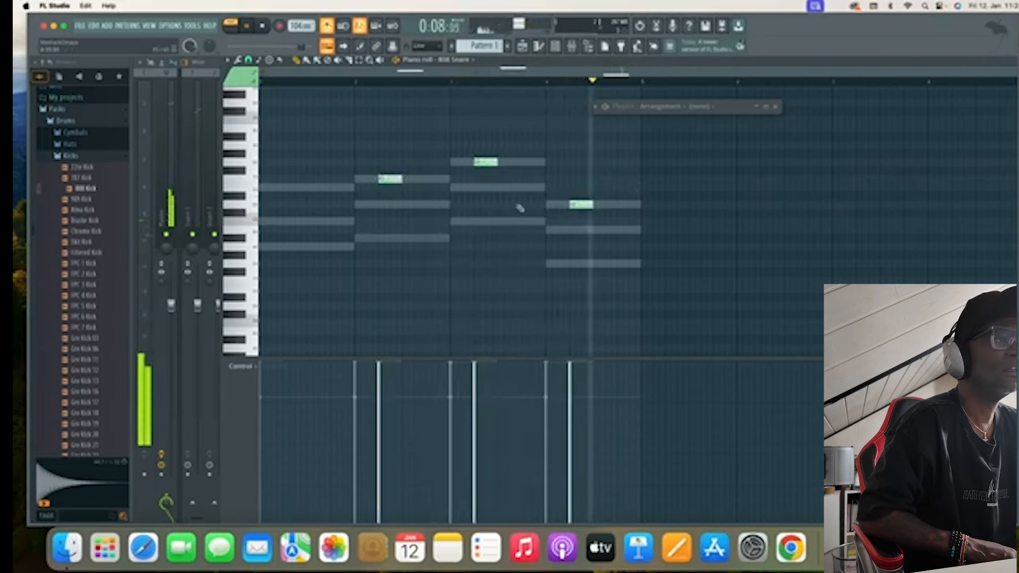
{"action": "left_click", "coordinate": [286, 189]}
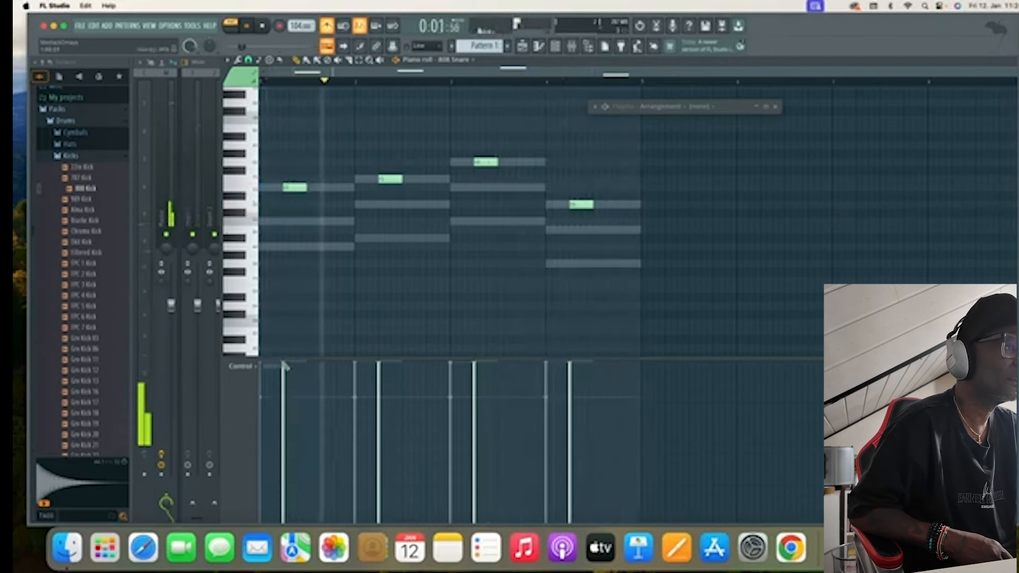
Step: Lower the velocity of all four snare notes to about three-quarters of the maximum
{"action": "left_click_drag", "start_coordinate": [284, 373], "coordinate": [284, 395]}
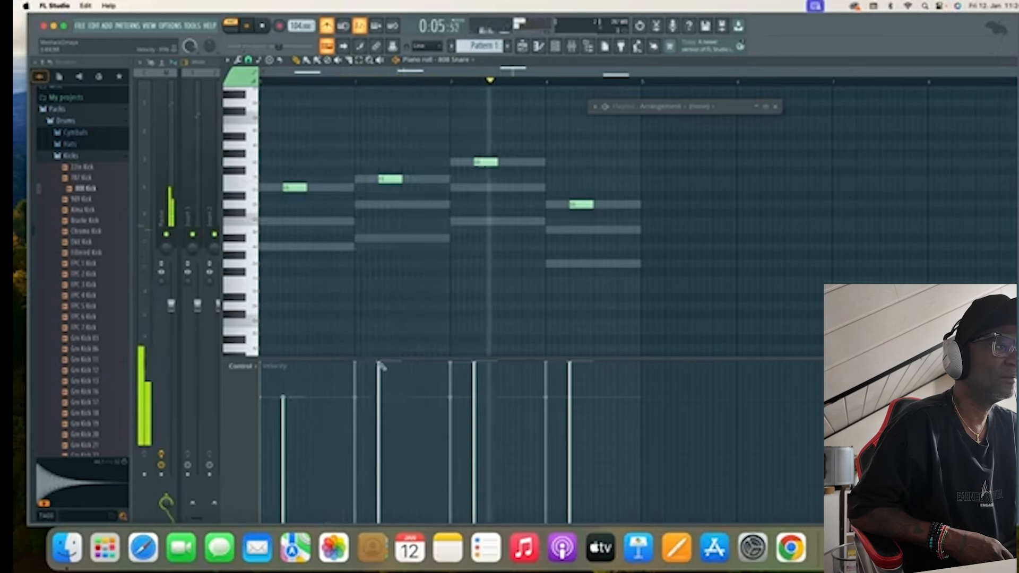
{"action": "left_click_drag", "start_coordinate": [379, 372], "coordinate": [379, 396]}
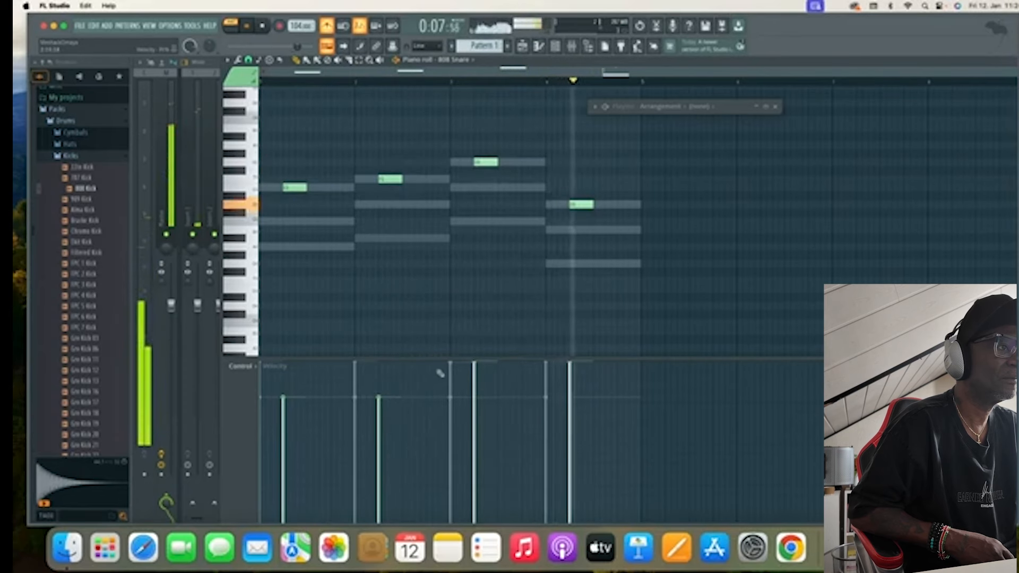
{"action": "left_click_drag", "start_coordinate": [475, 365], "coordinate": [475, 397]}
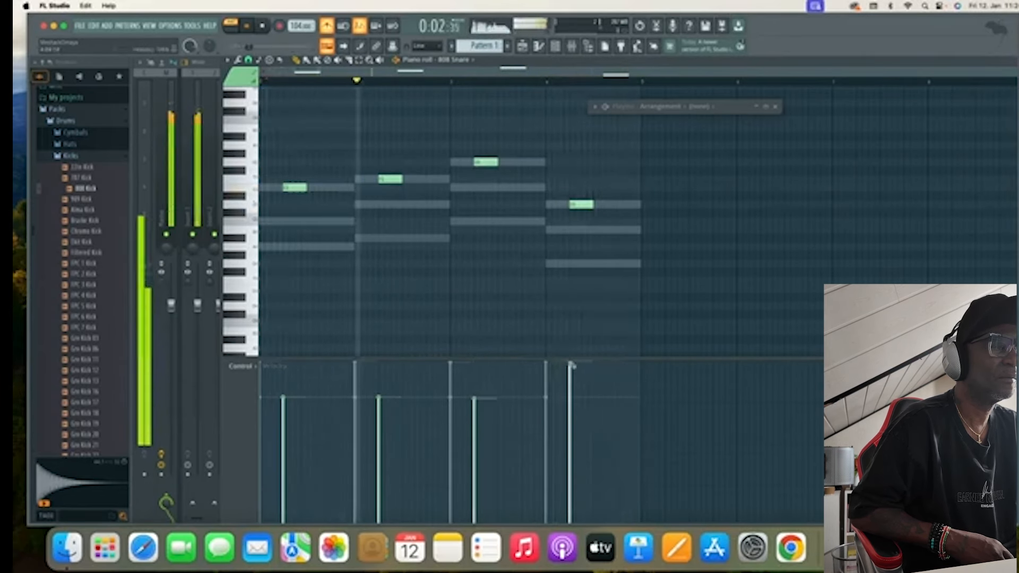
{"action": "left_click_drag", "start_coordinate": [570, 379], "coordinate": [573, 398]}
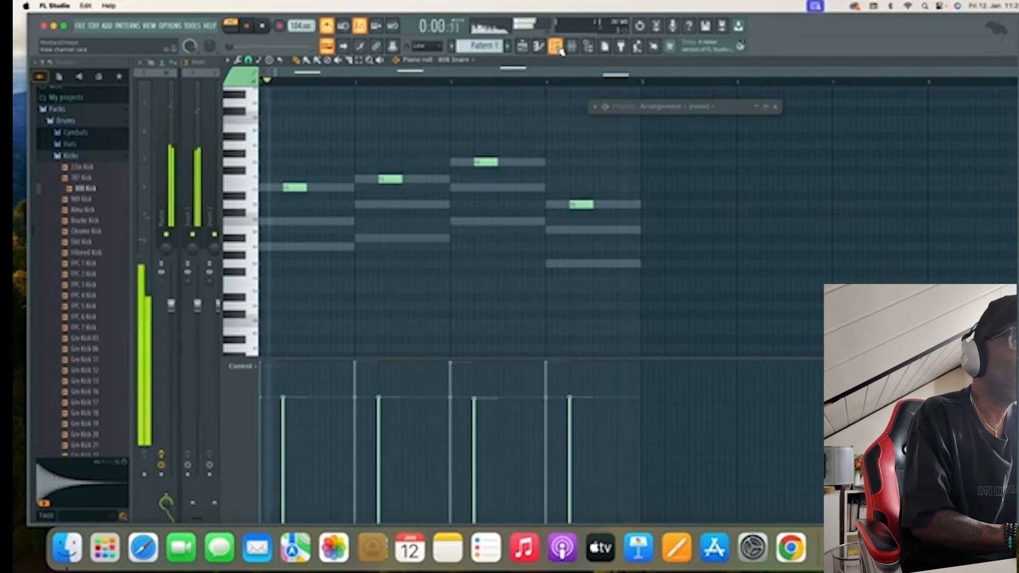
Step: Show the Channel rack and look at the 808 Clap channel's options and sampler settings
{"action": "left_click", "coordinate": [559, 48]}
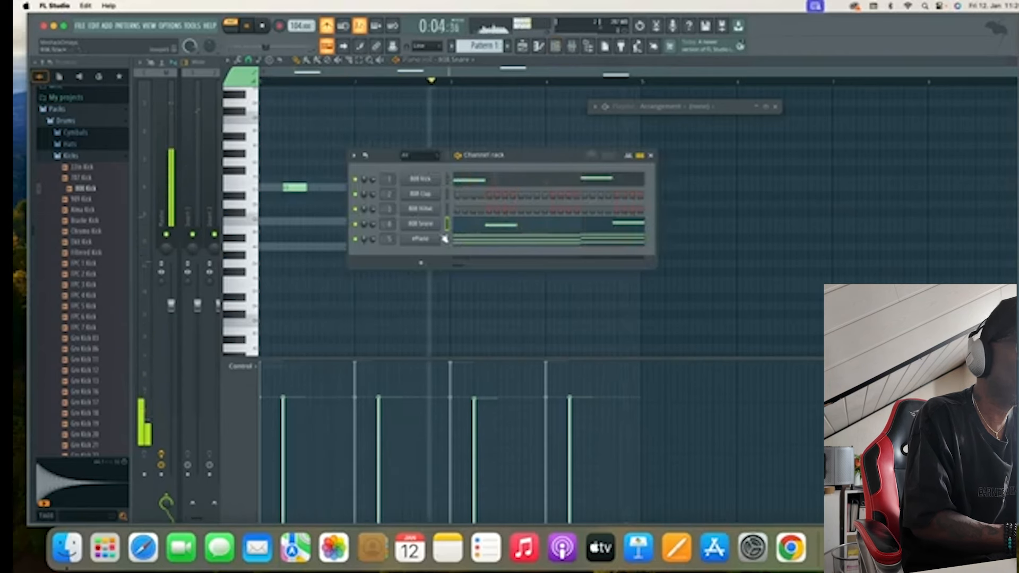
{"action": "right_click", "coordinate": [421, 196]}
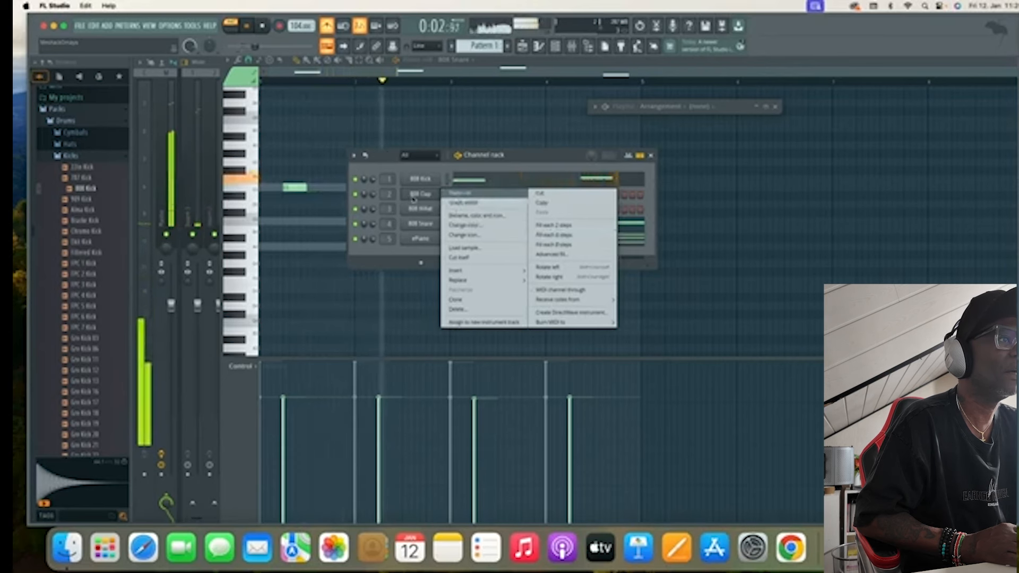
{"action": "left_click", "coordinate": [537, 160]}
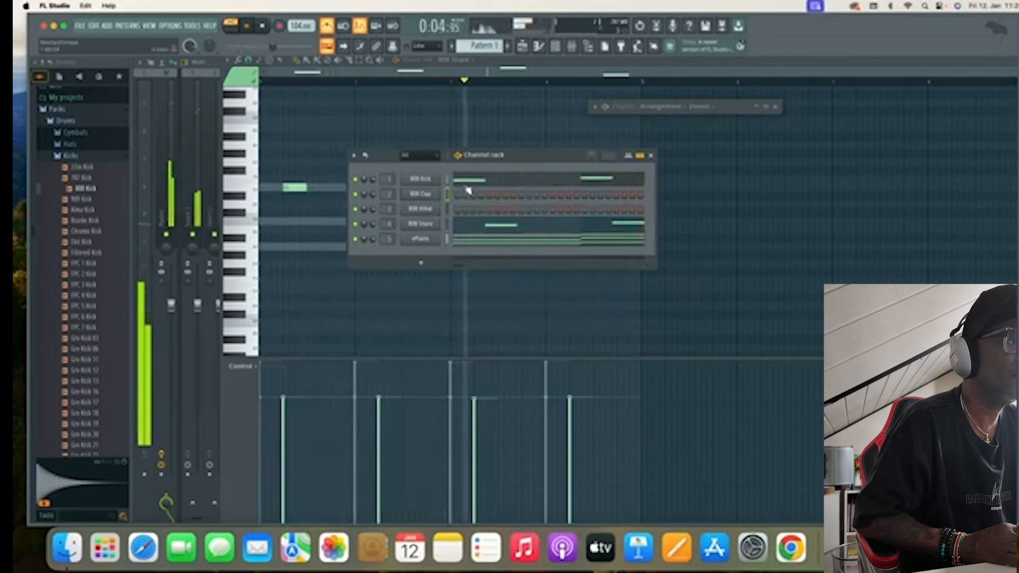
{"action": "left_click", "coordinate": [428, 198]}
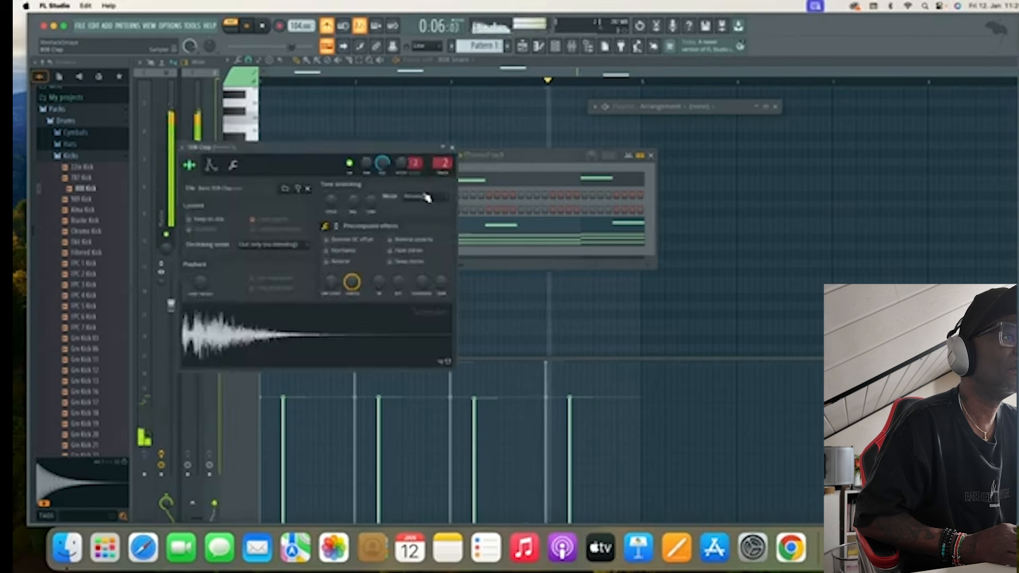
{"action": "left_click", "coordinate": [453, 147]}
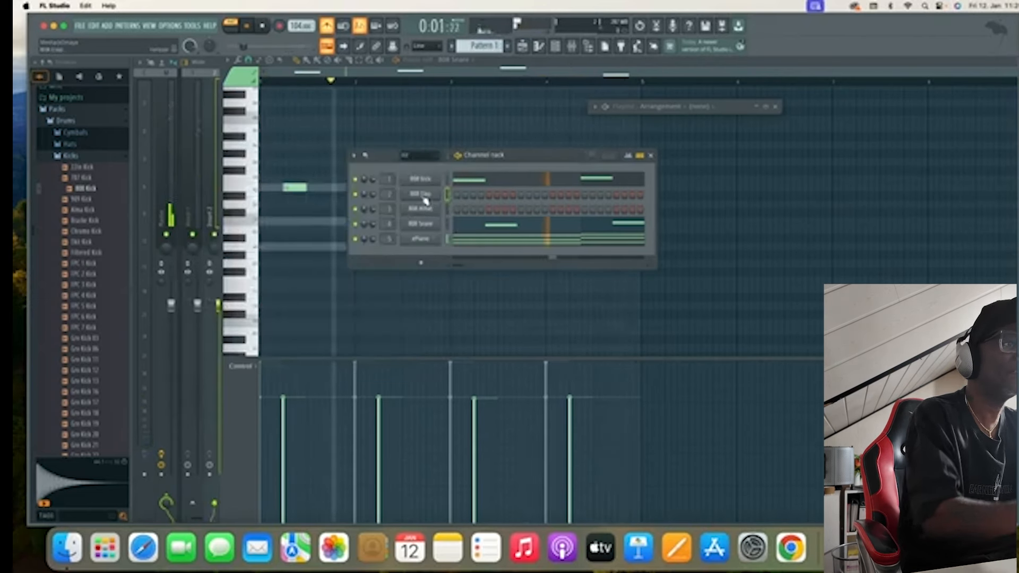
Step: Try filling the 808 Clap channel every 4 steps and every 2 steps
{"action": "right_click", "coordinate": [422, 198]}
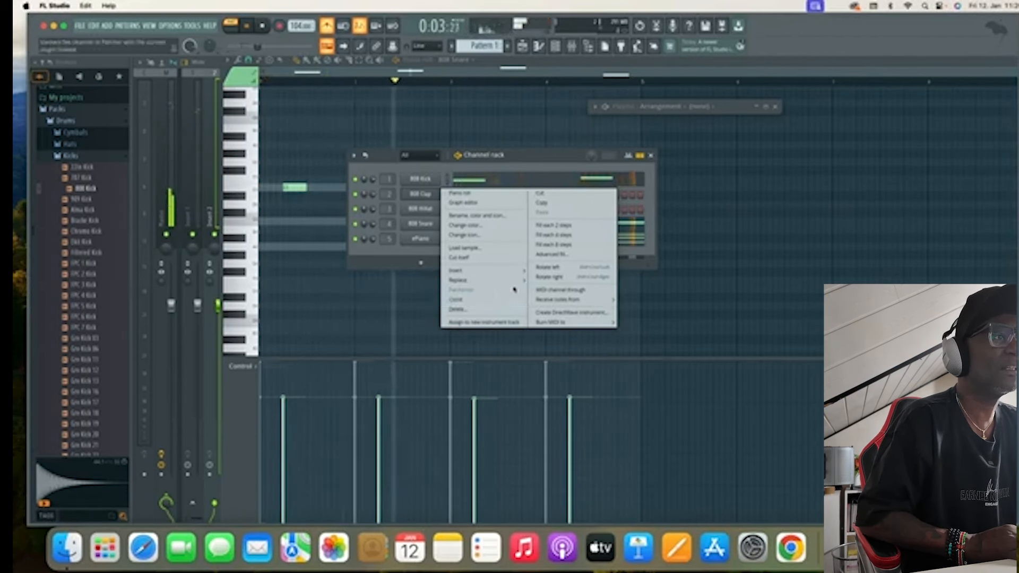
{"action": "left_click", "coordinate": [558, 236]}
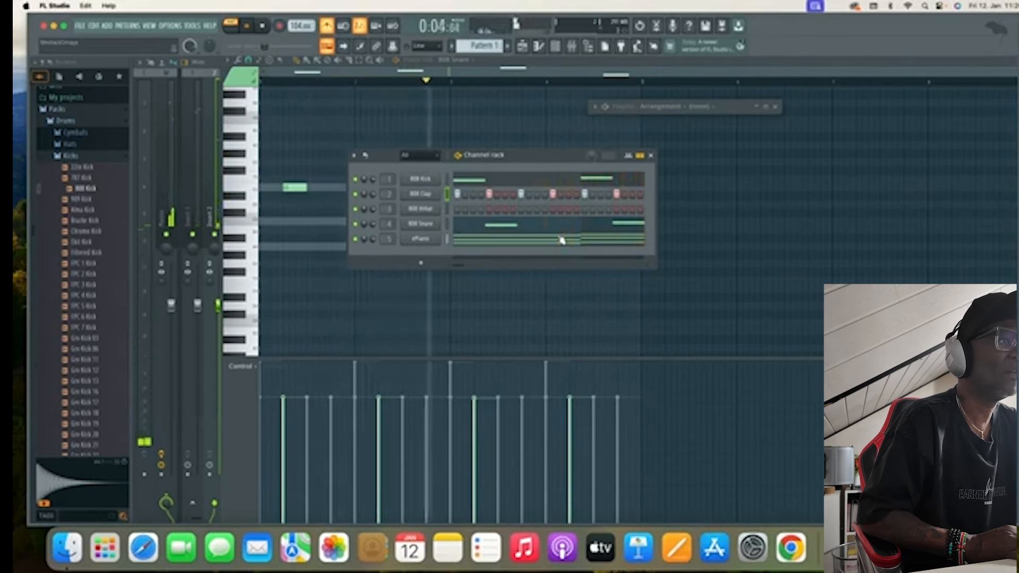
{"action": "right_click", "coordinate": [419, 197]}
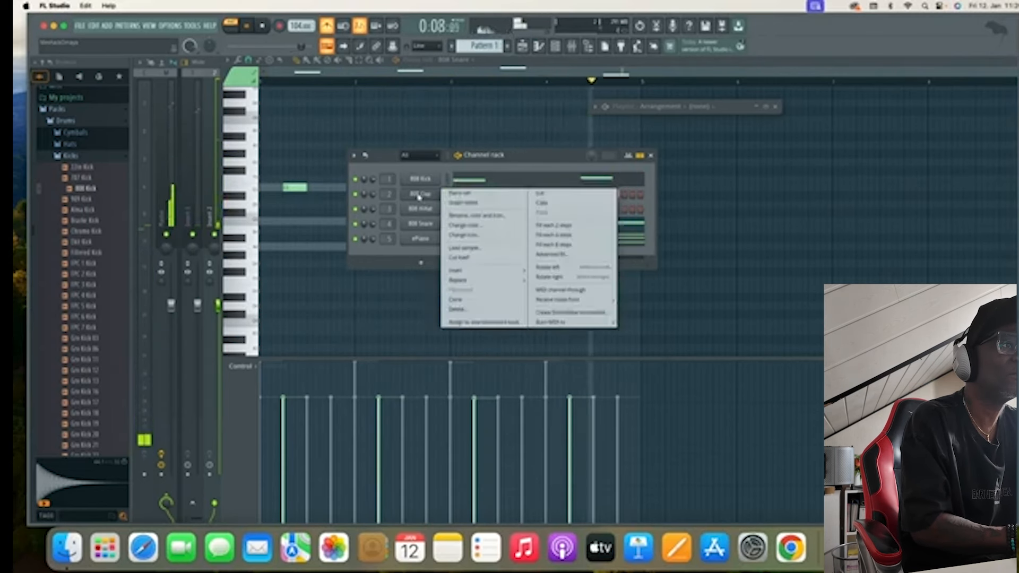
{"action": "left_click", "coordinate": [547, 226]}
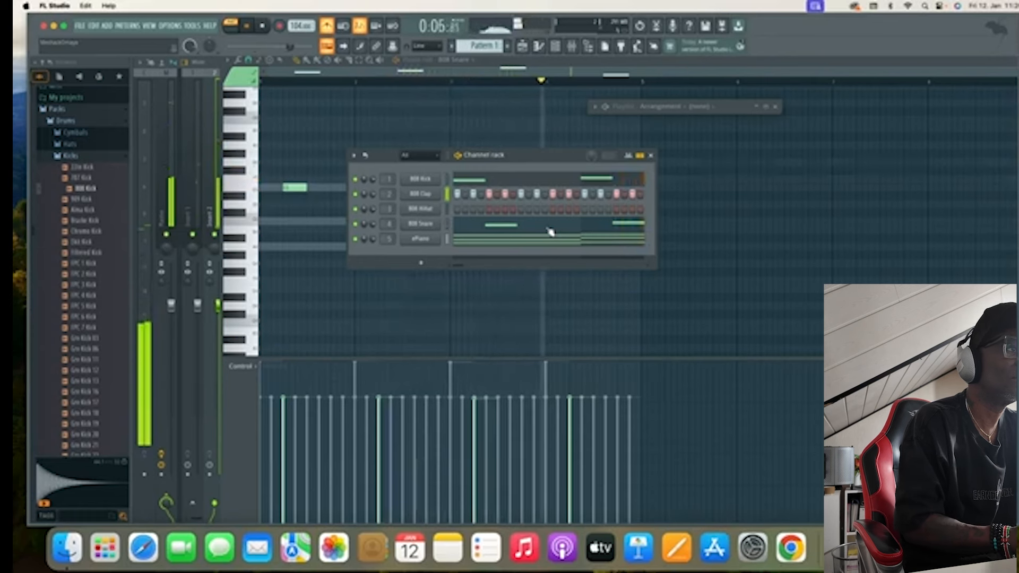
Step: Fill the 808 Clap channel every 8 steps and widen the Channel rack to show more of the pattern
{"action": "right_click", "coordinate": [428, 197]}
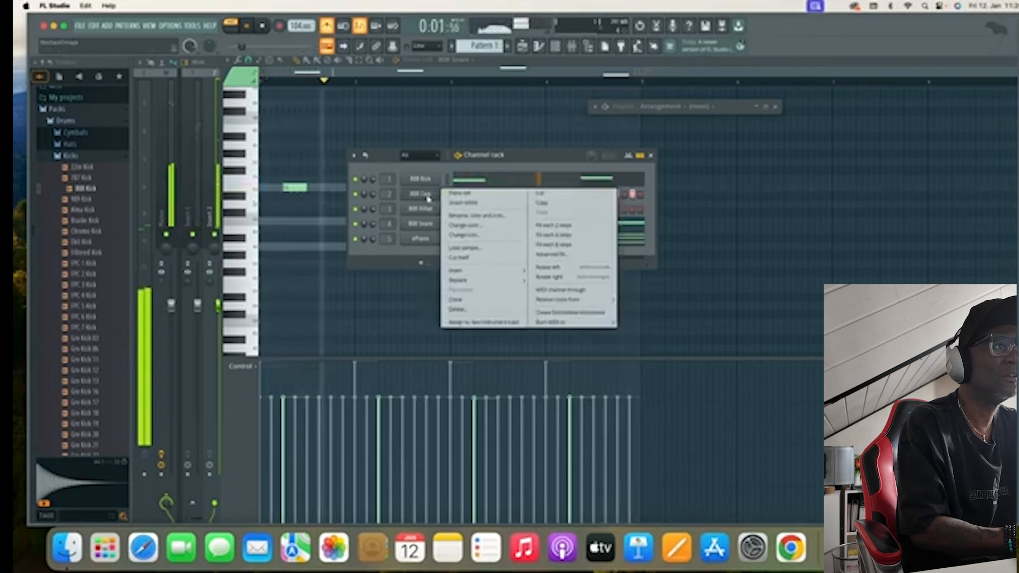
{"action": "left_click", "coordinate": [556, 246]}
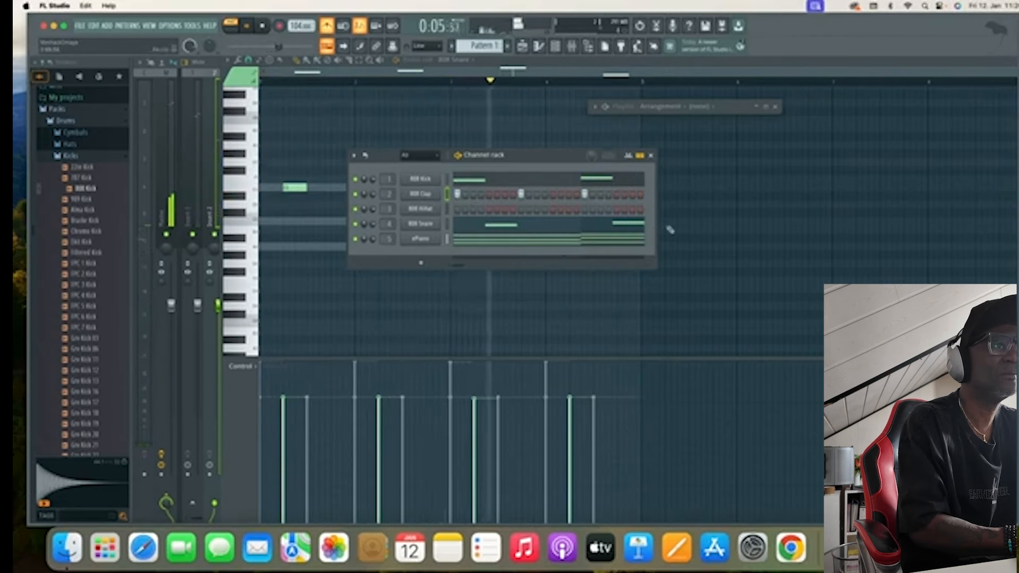
{"action": "left_click_drag", "start_coordinate": [657, 236], "coordinate": [824, 260]}
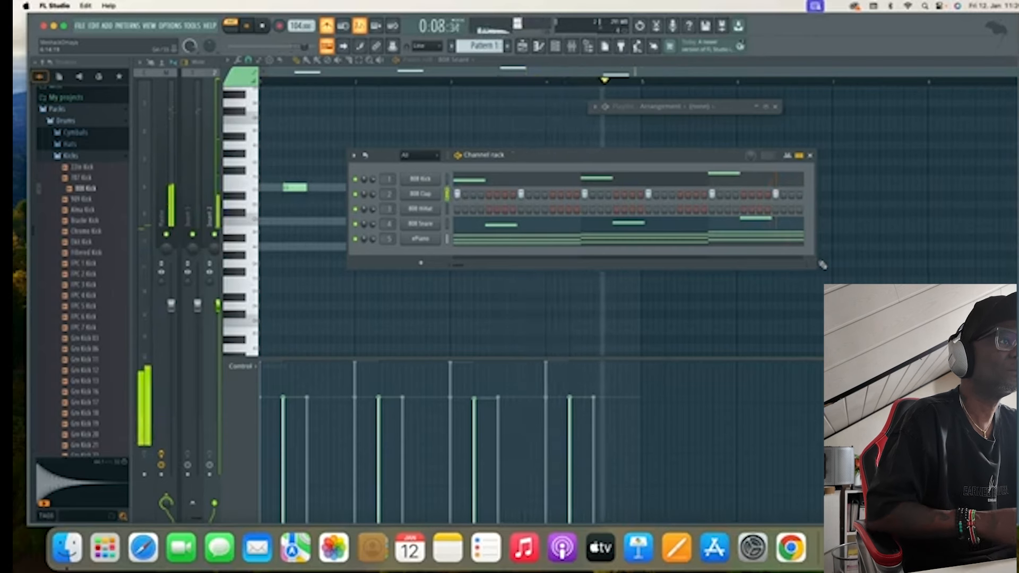
Step: Open 808 Clap in the Piano roll and add hits on beat 2 and half a beat after it in bars 1 to 4, at the existing claps' pitch
{"action": "right_click", "coordinate": [418, 195]}
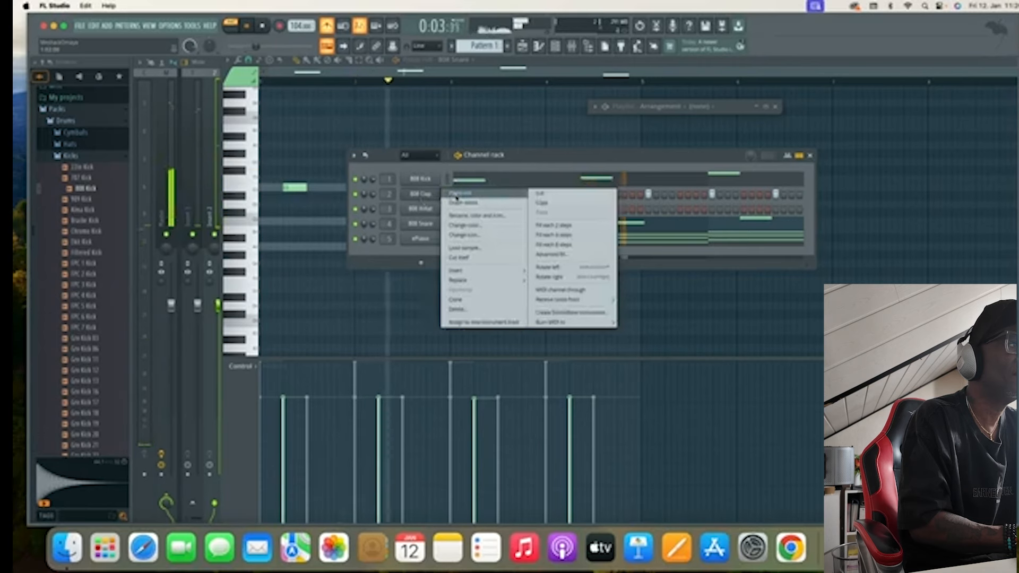
{"action": "left_click", "coordinate": [460, 195]}
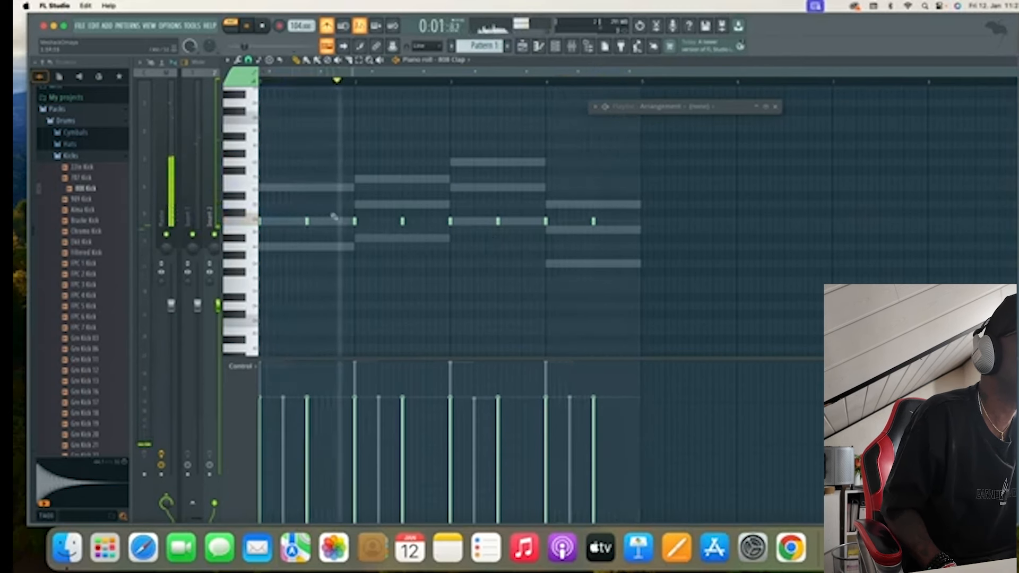
{"action": "left_click", "coordinate": [288, 221]}
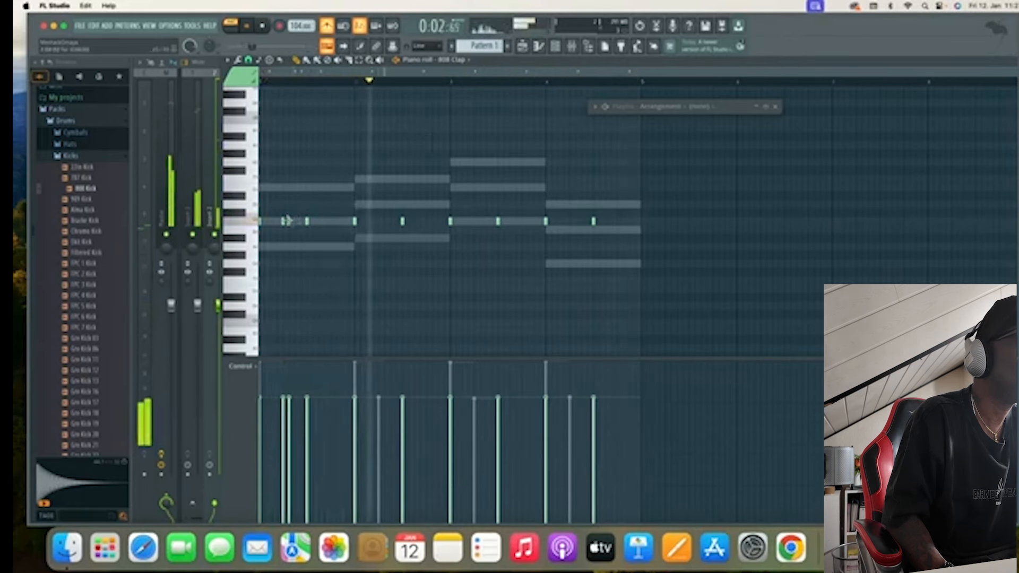
{"action": "left_click_drag", "start_coordinate": [290, 222], "coordinate": [297, 222]}
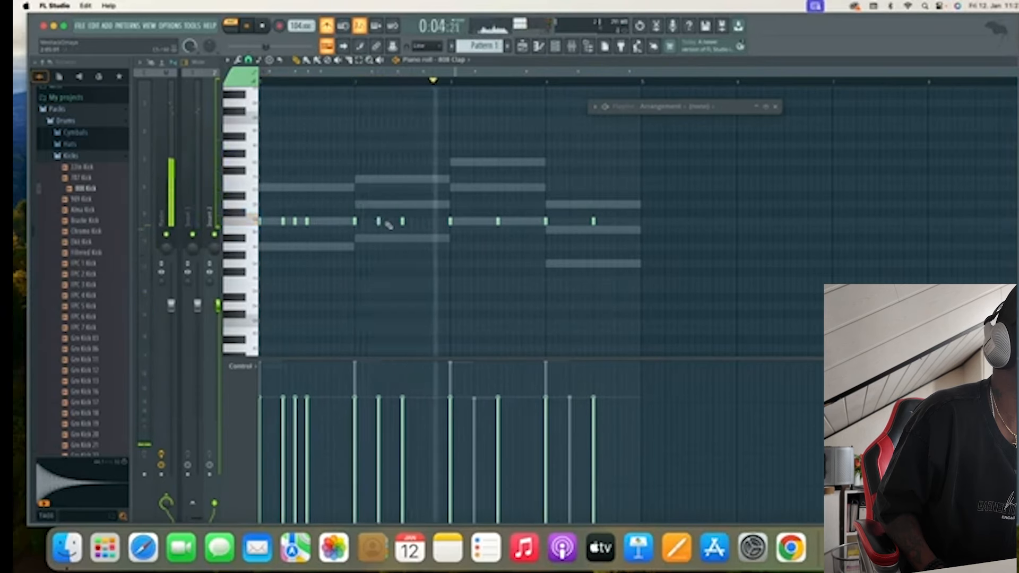
{"action": "left_click", "coordinate": [390, 221]}
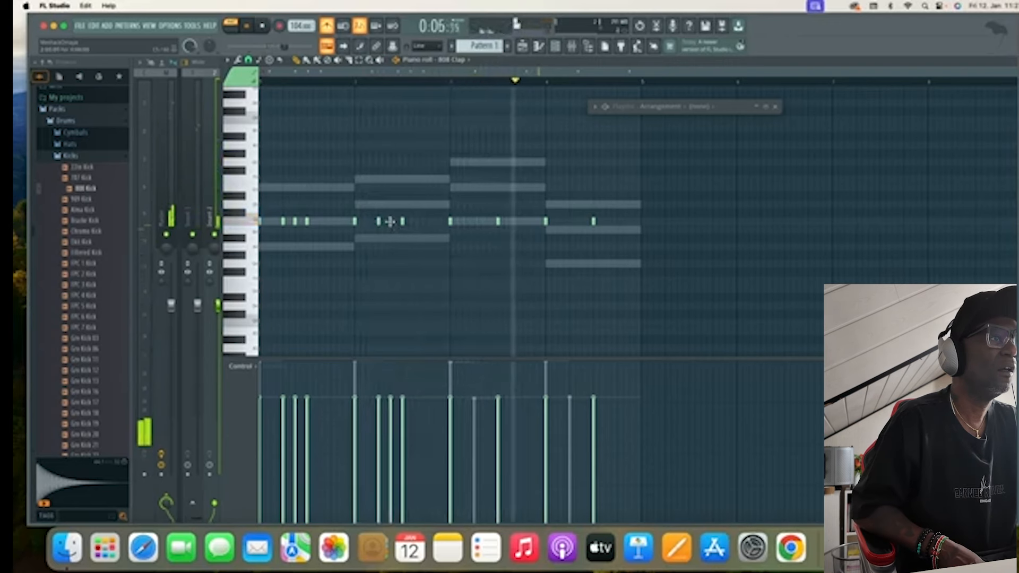
{"action": "left_click", "coordinate": [485, 221]}
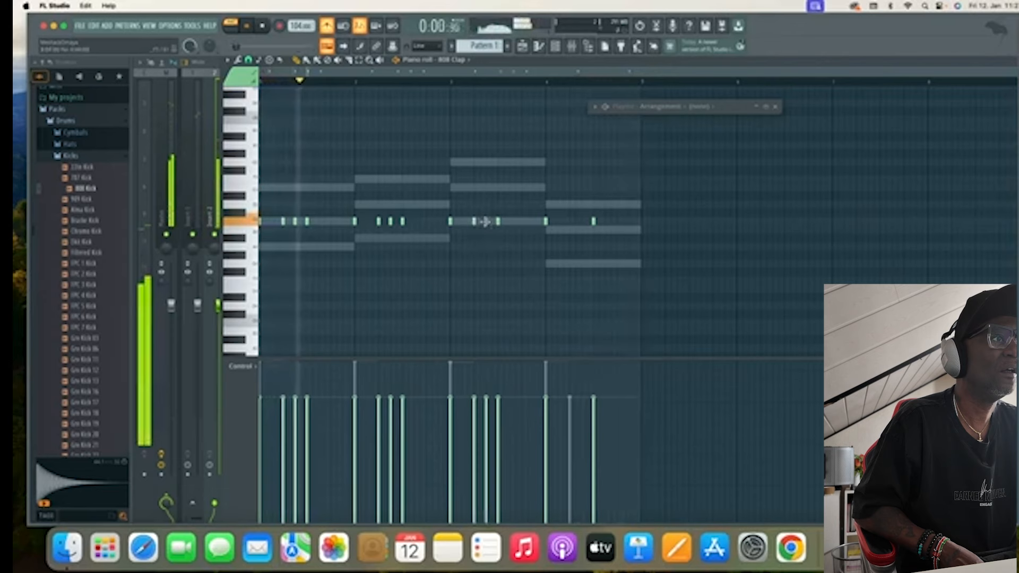
{"action": "left_click", "coordinate": [581, 221]}
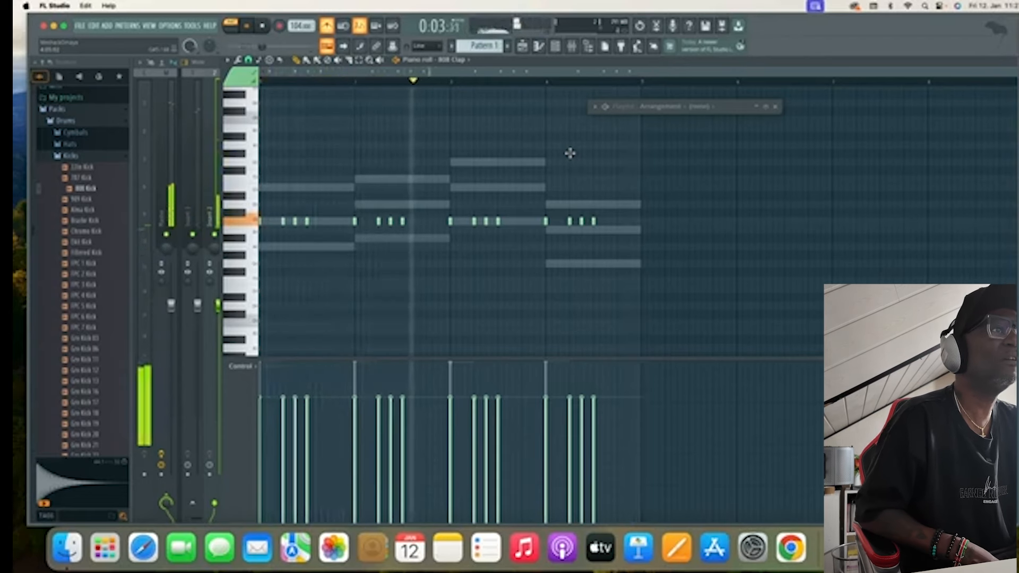
Step: Add a Harmless synth channel to the Channel rack and load the SF preset listed above Evolution GOL
{"action": "left_click", "coordinate": [557, 50]}
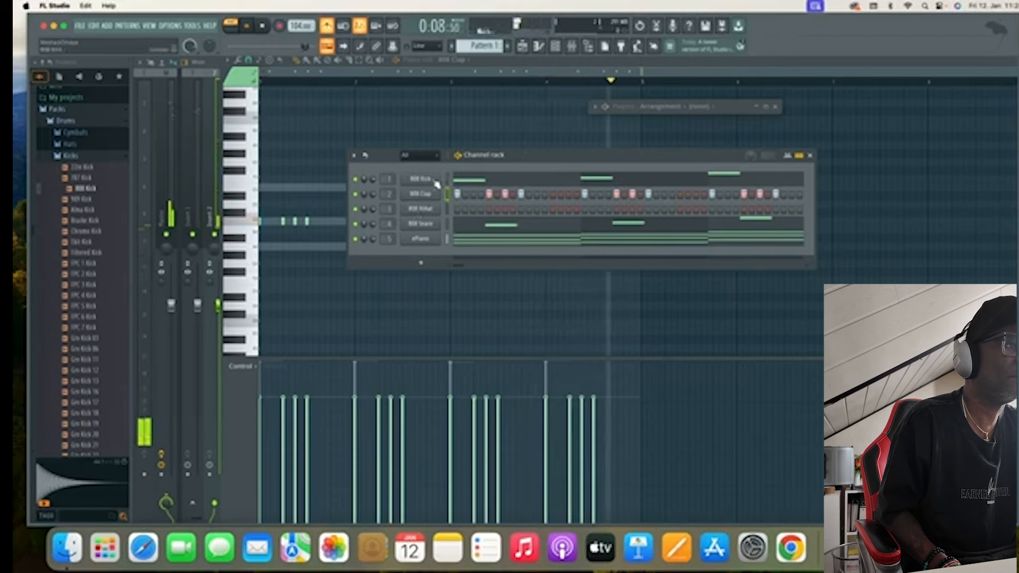
{"action": "left_click", "coordinate": [423, 265]}
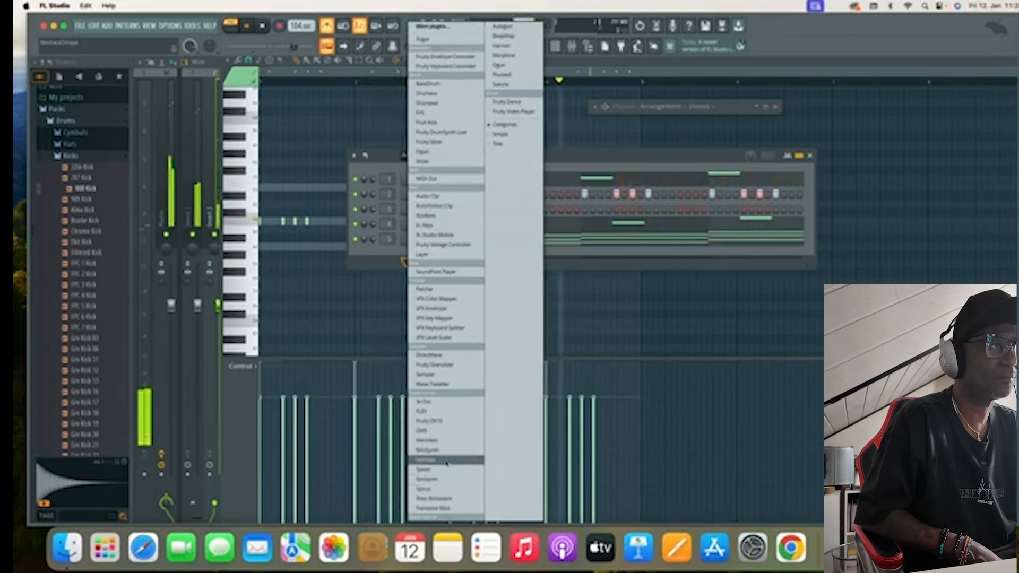
{"action": "left_click", "coordinate": [427, 441]}
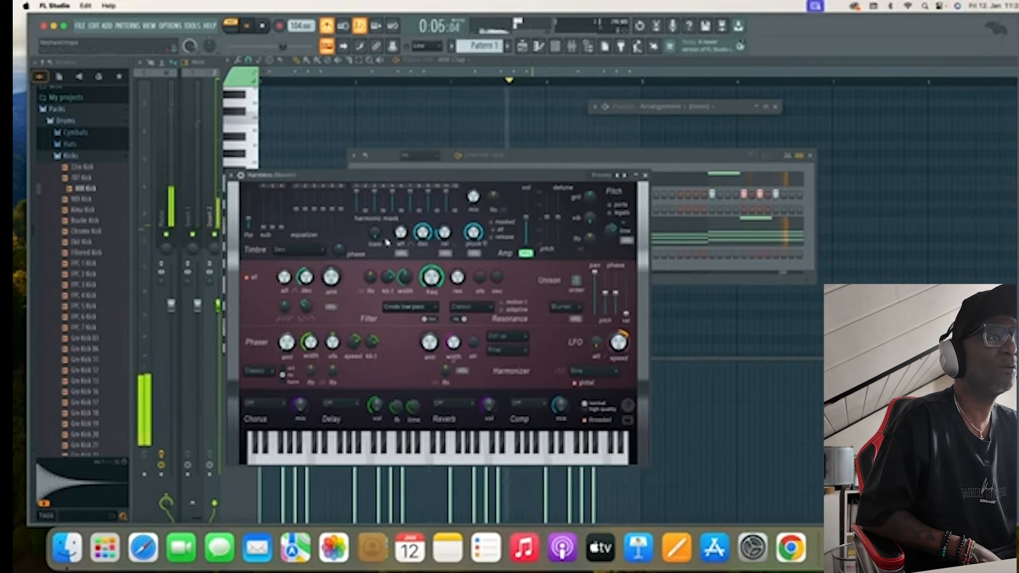
{"action": "left_click", "coordinate": [601, 177]}
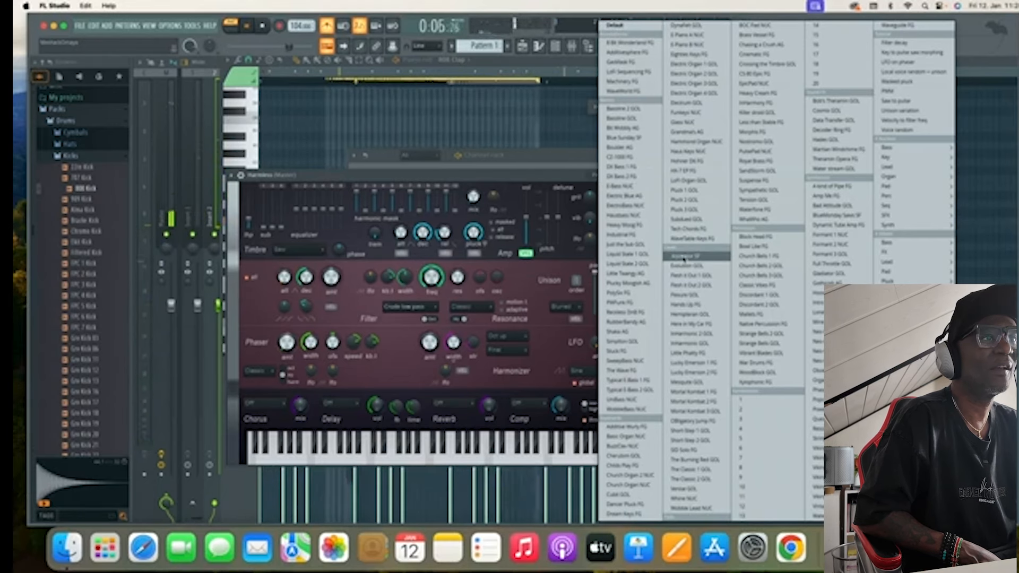
{"action": "left_click", "coordinate": [683, 257]}
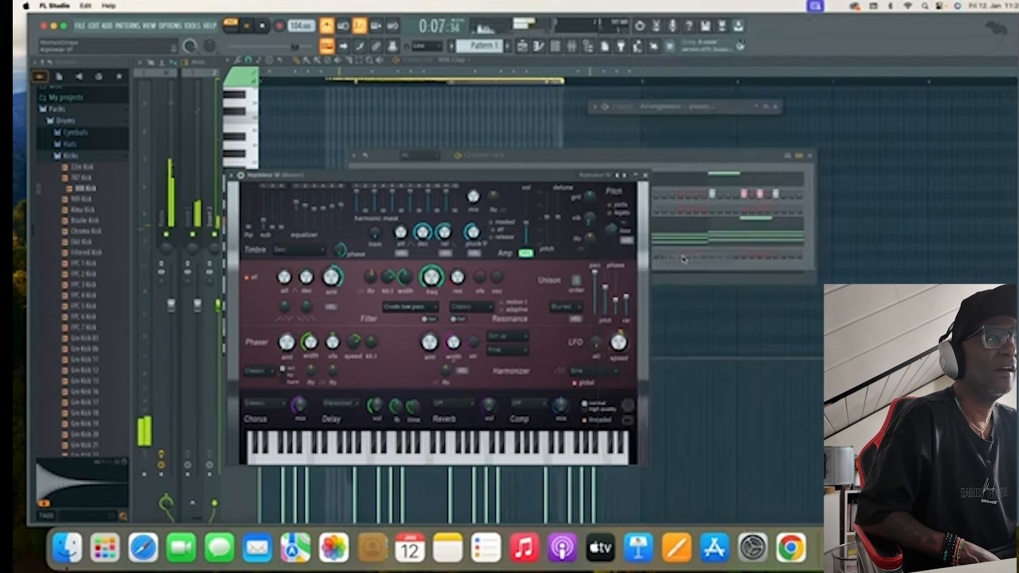
{"action": "left_click", "coordinate": [646, 177]}
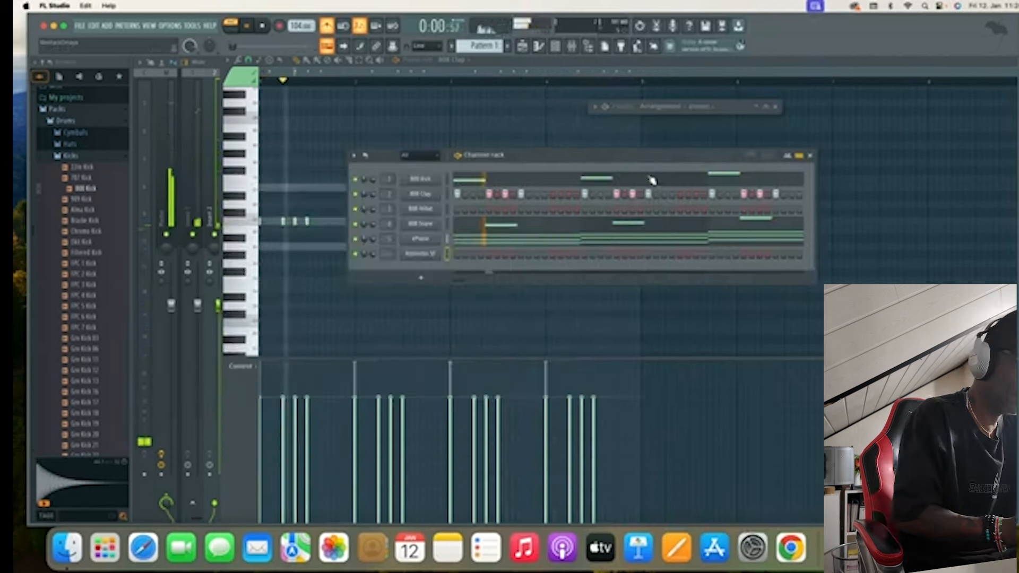
Step: Open Arpinator SF in the Piano roll and draw one-bar notes in bars 1 to 4 on the lowest note of each ghosted chord
{"action": "right_click", "coordinate": [418, 257]}
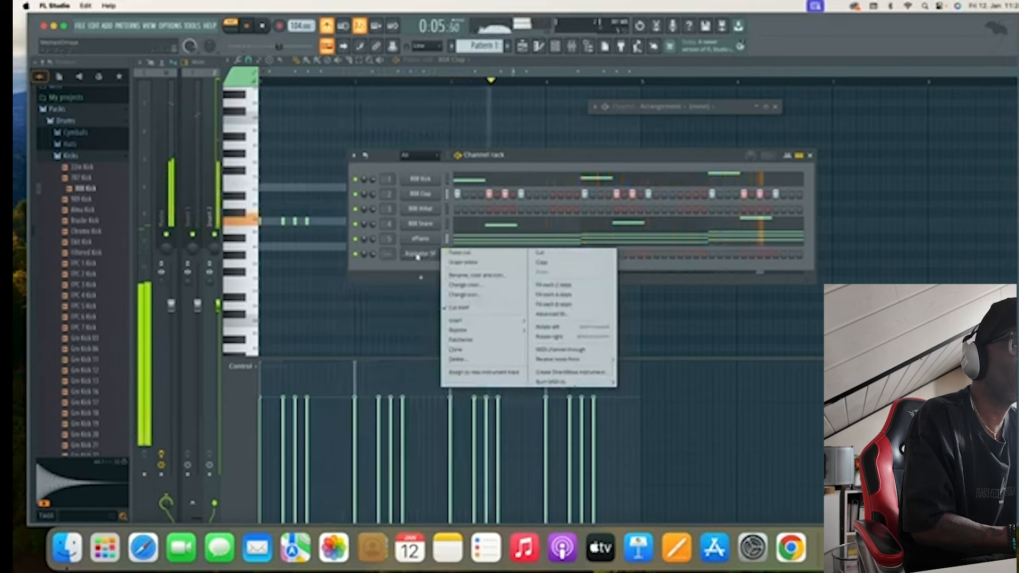
{"action": "left_click", "coordinate": [454, 254]}
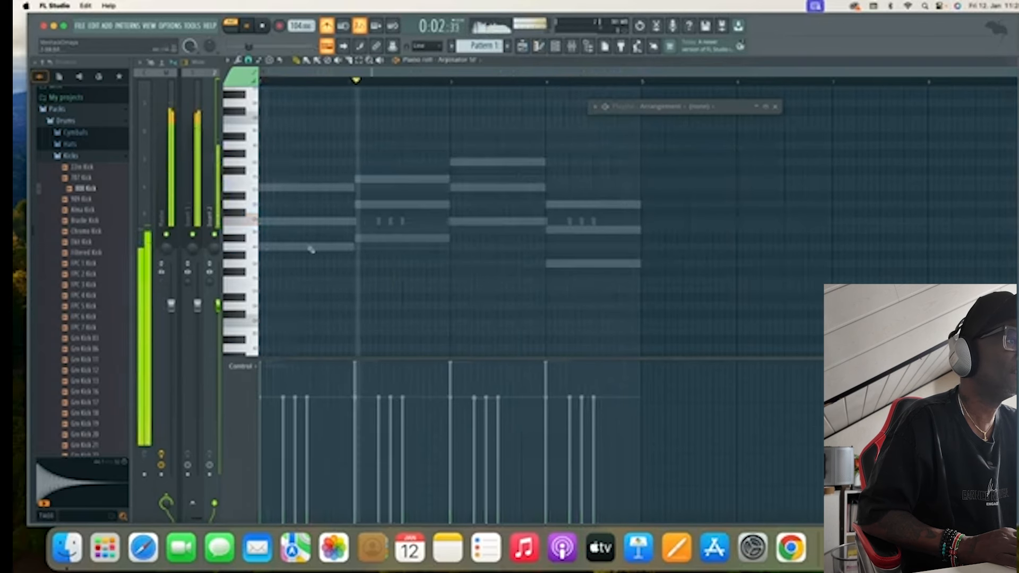
{"action": "left_click", "coordinate": [261, 247]}
{"action": "left_click_drag", "start_coordinate": [273, 247], "coordinate": [354, 247]}
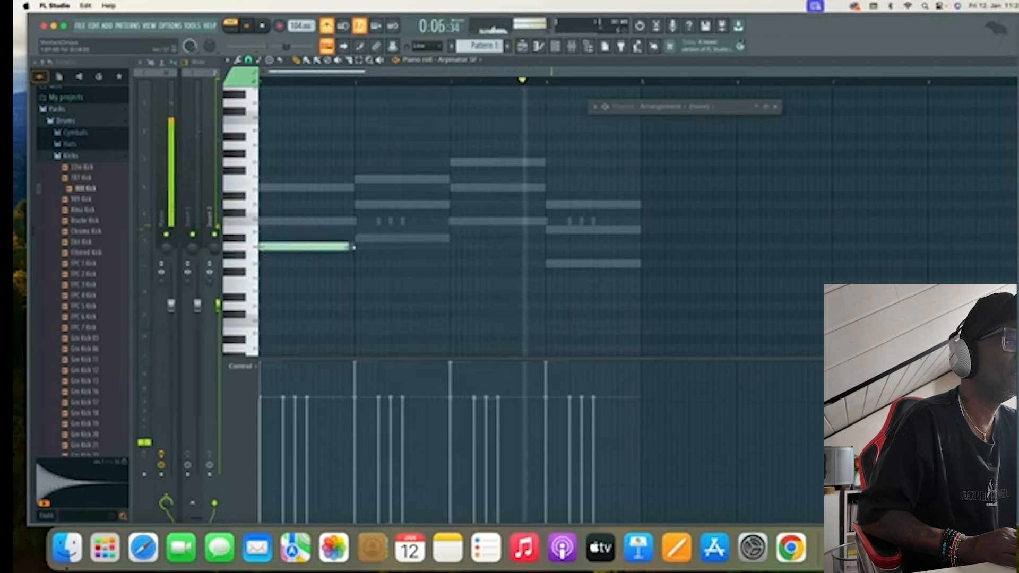
{"action": "left_click", "coordinate": [358, 239]}
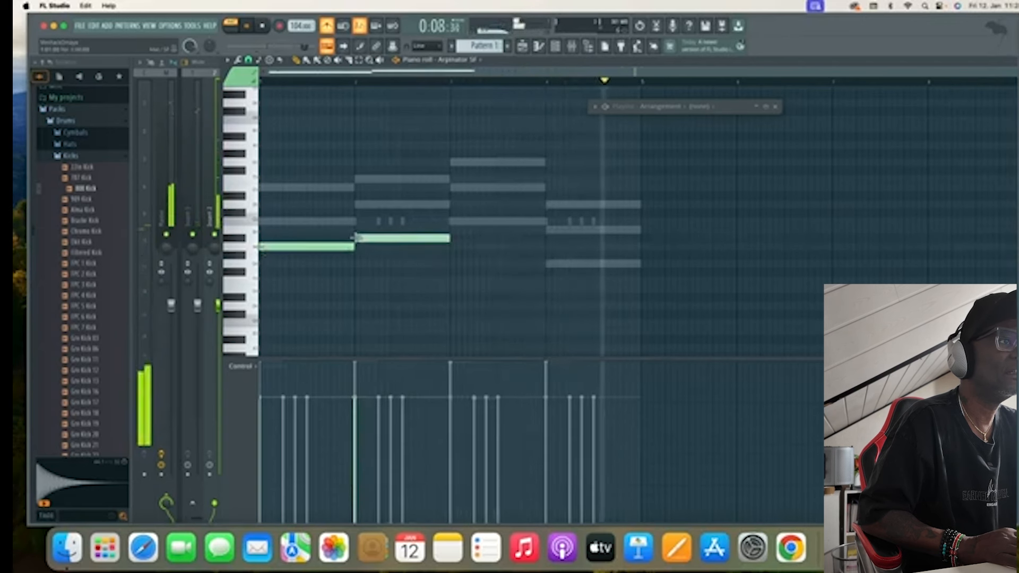
{"action": "left_click", "coordinate": [452, 222]}
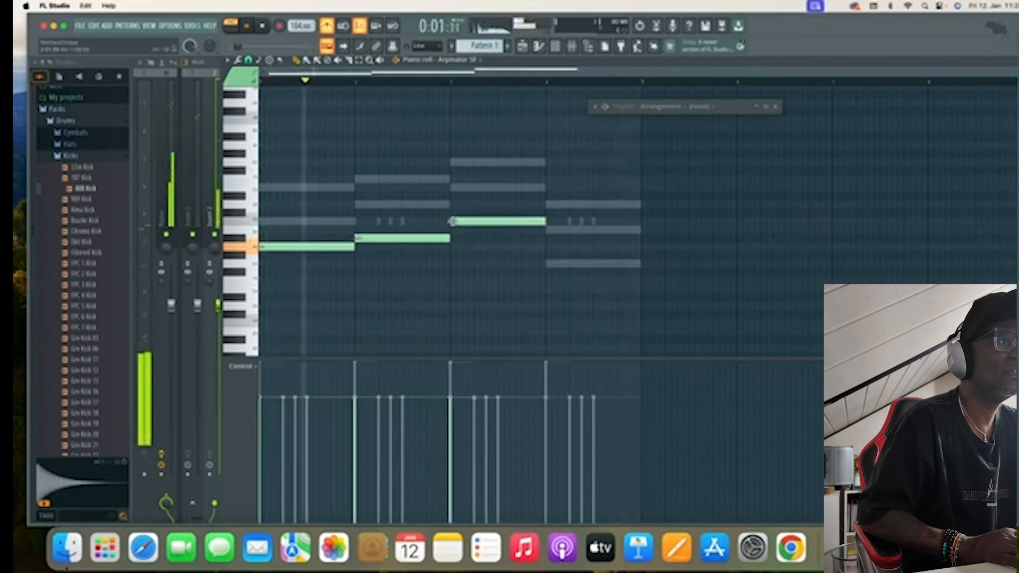
{"action": "left_click", "coordinate": [550, 264]}
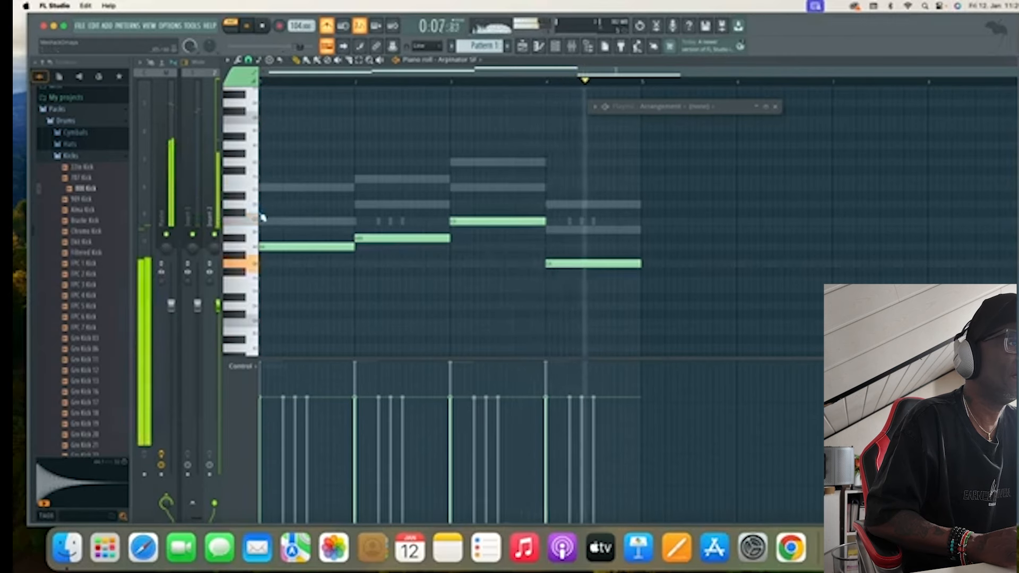
Step: Select all four Arpinator SF notes and move them down five semitones
{"action": "left_click_drag", "start_coordinate": [284, 214], "coordinate": [342, 276]}
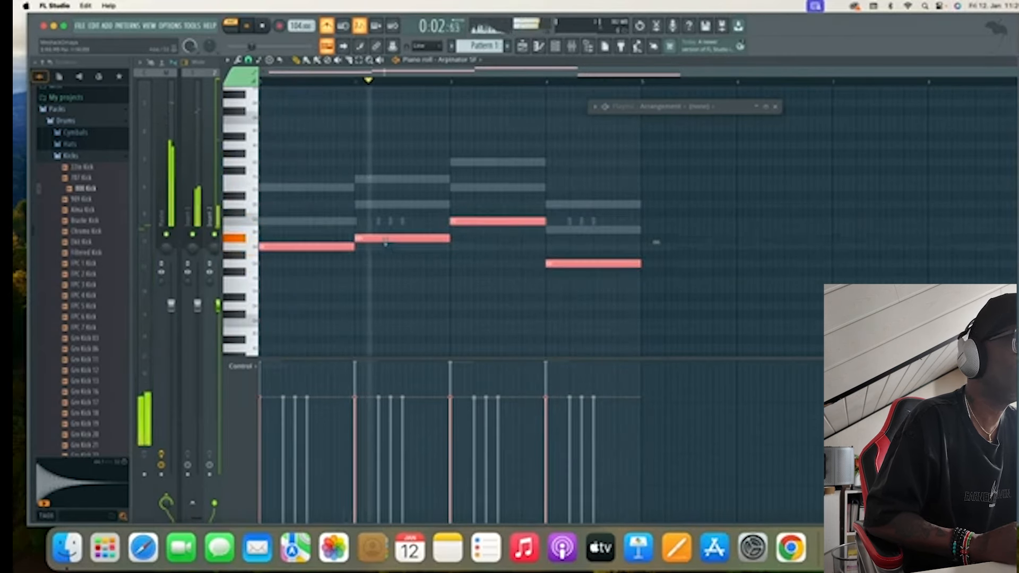
{"action": "left_click_drag", "start_coordinate": [385, 244], "coordinate": [380, 284]}
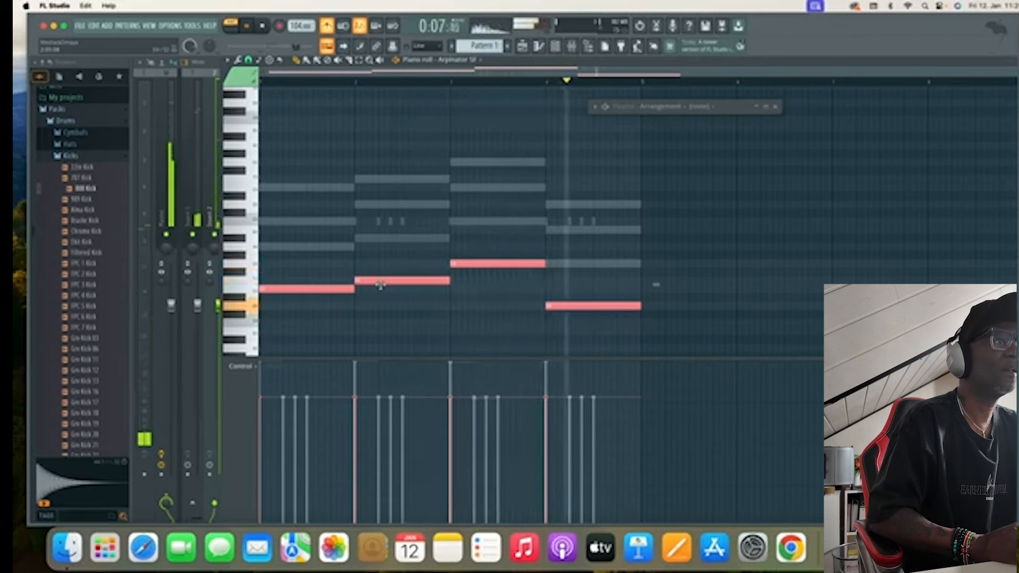
Step: Review the ePiano channel's chords in the Piano roll and return to the Channel rack
{"action": "left_click", "coordinate": [556, 48]}
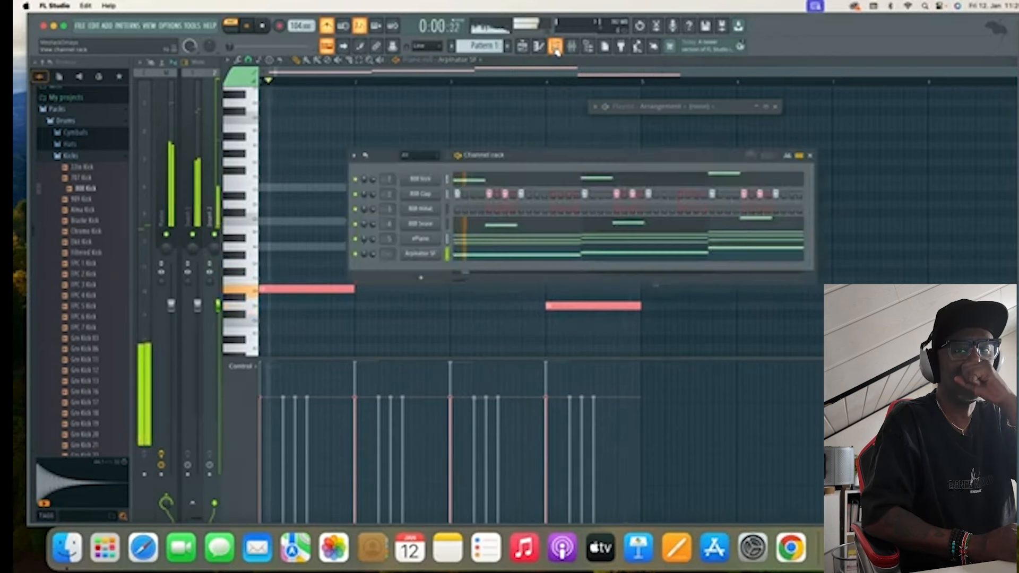
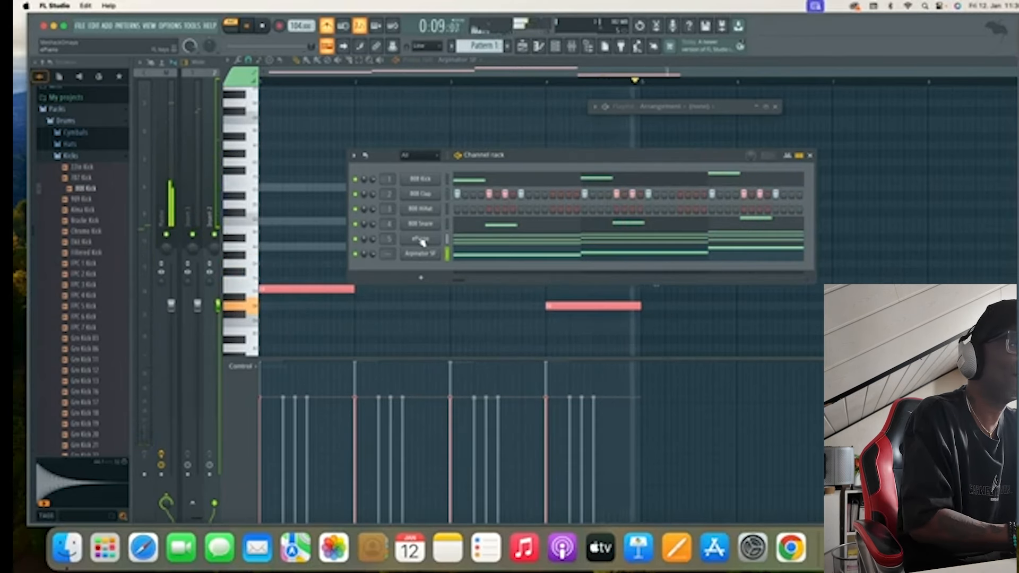
{"action": "right_click", "coordinate": [422, 241]}
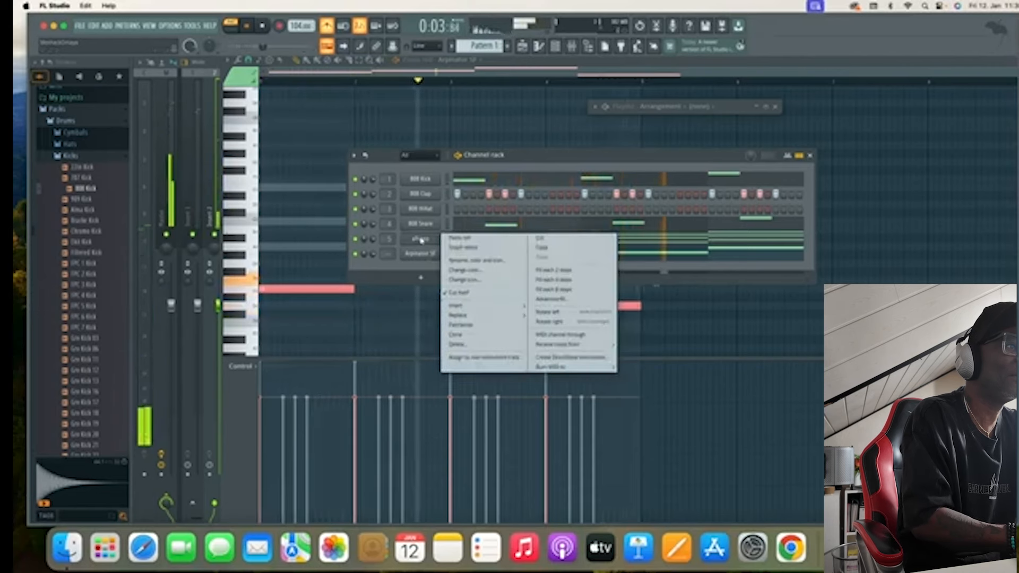
{"action": "left_click", "coordinate": [456, 238]}
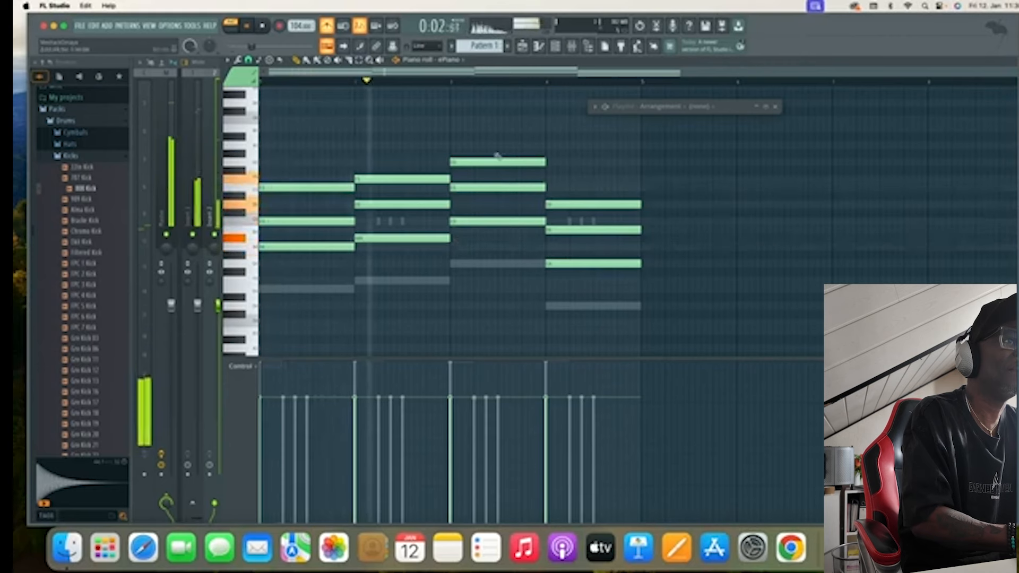
{"action": "key", "text": "F6"}
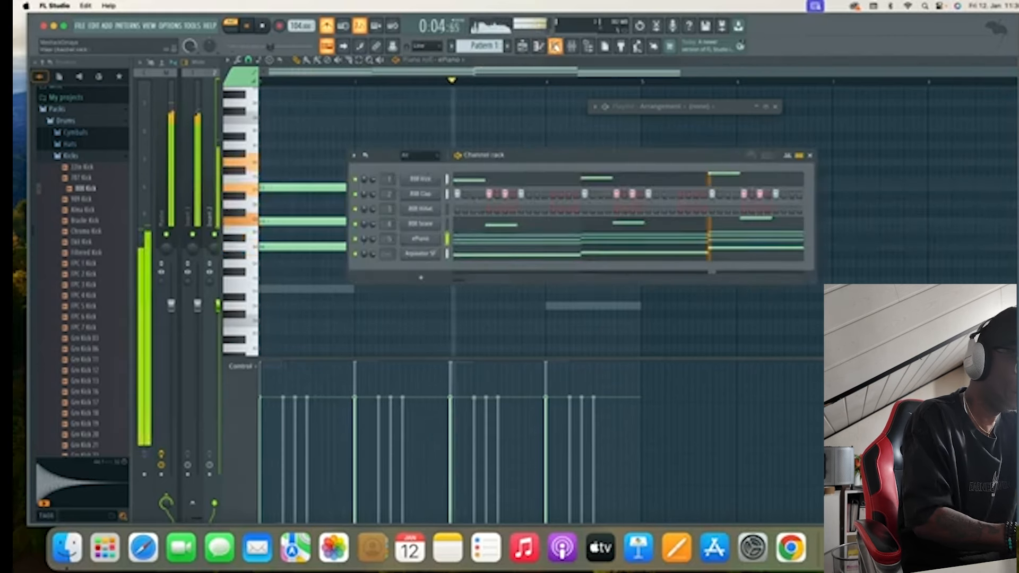
Step: Add another Harmless channel, load the Additive Wurly FG preset, and close the plugin window
{"action": "left_click", "coordinate": [421, 277]}
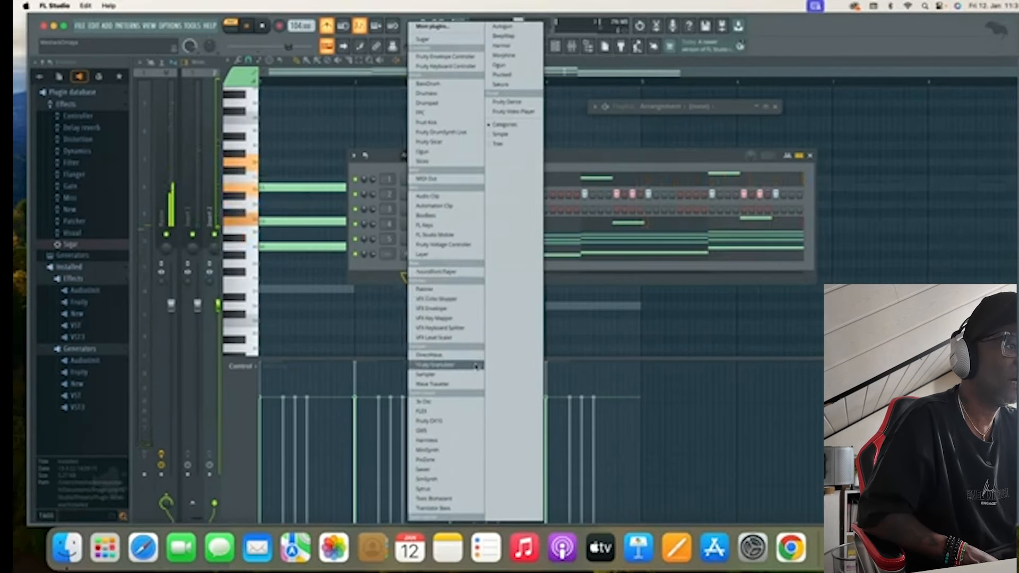
{"action": "left_click", "coordinate": [429, 441]}
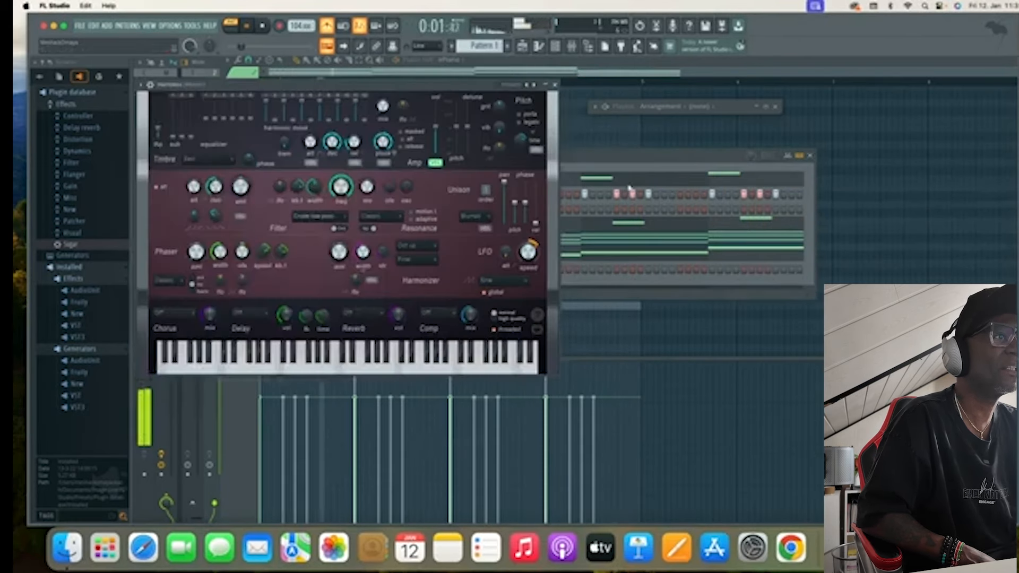
{"action": "left_click", "coordinate": [511, 87]}
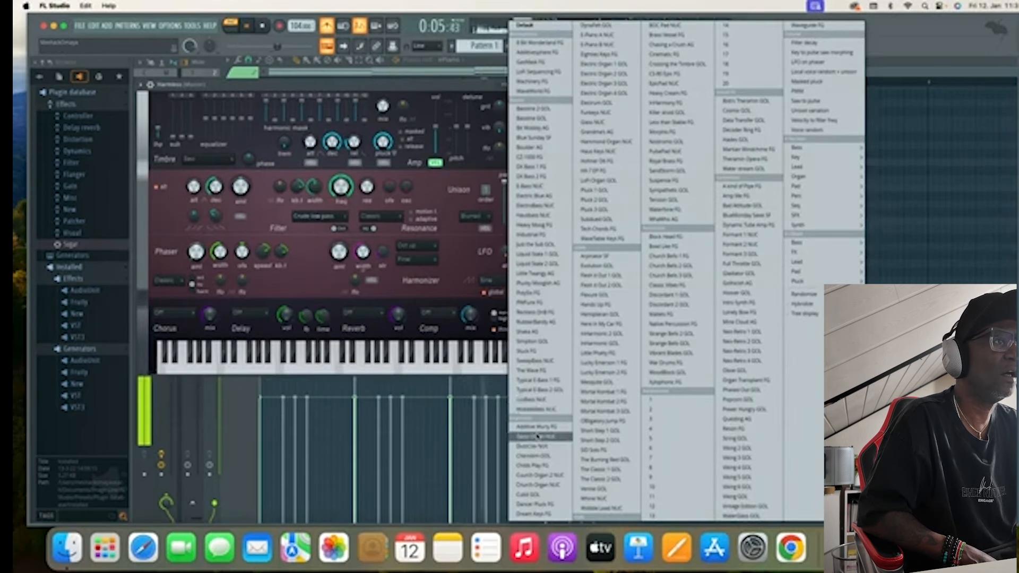
{"action": "left_click", "coordinate": [530, 426]}
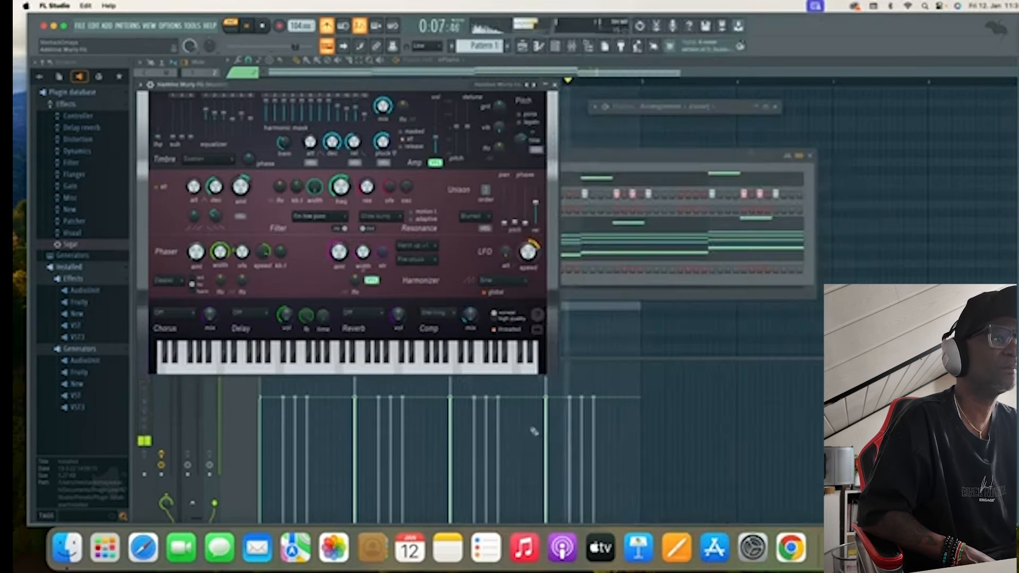
{"action": "left_click", "coordinate": [556, 85]}
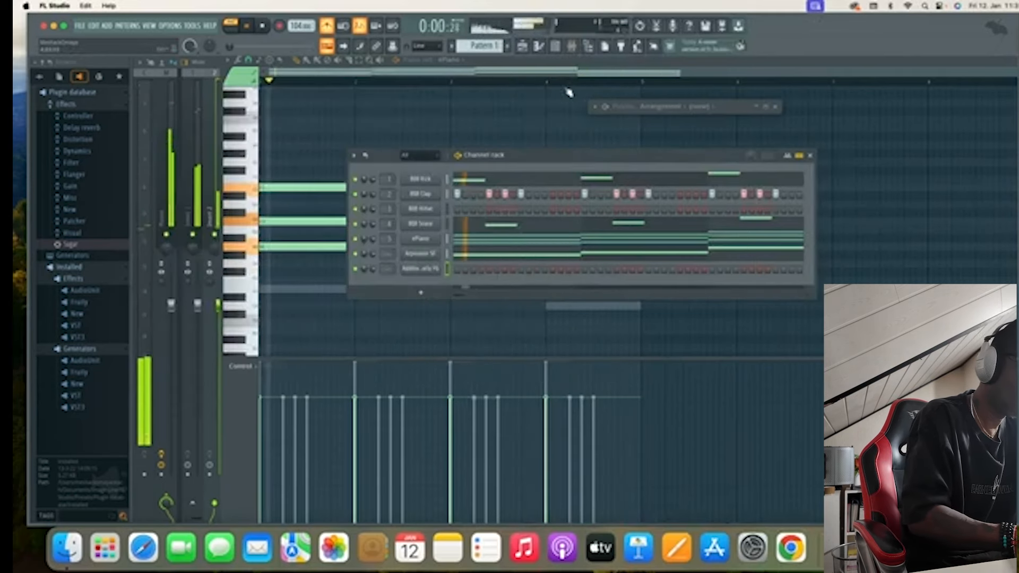
Step: Open Additive Wurly FG in the Piano roll and draw a one-step note on beat 2 of bar 1 at the chord's middle pitch
{"action": "right_click", "coordinate": [419, 272]}
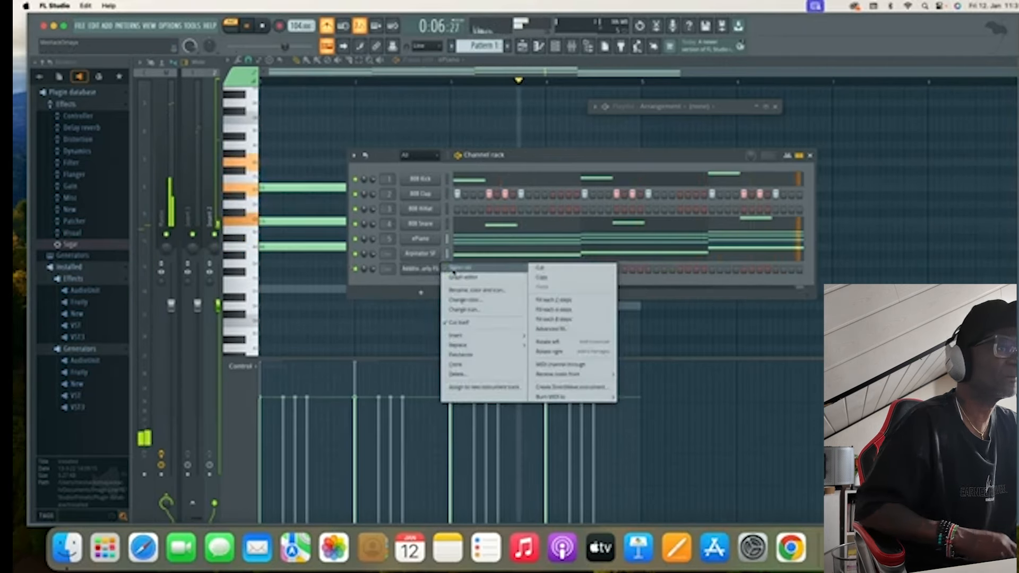
{"action": "left_click", "coordinate": [452, 268]}
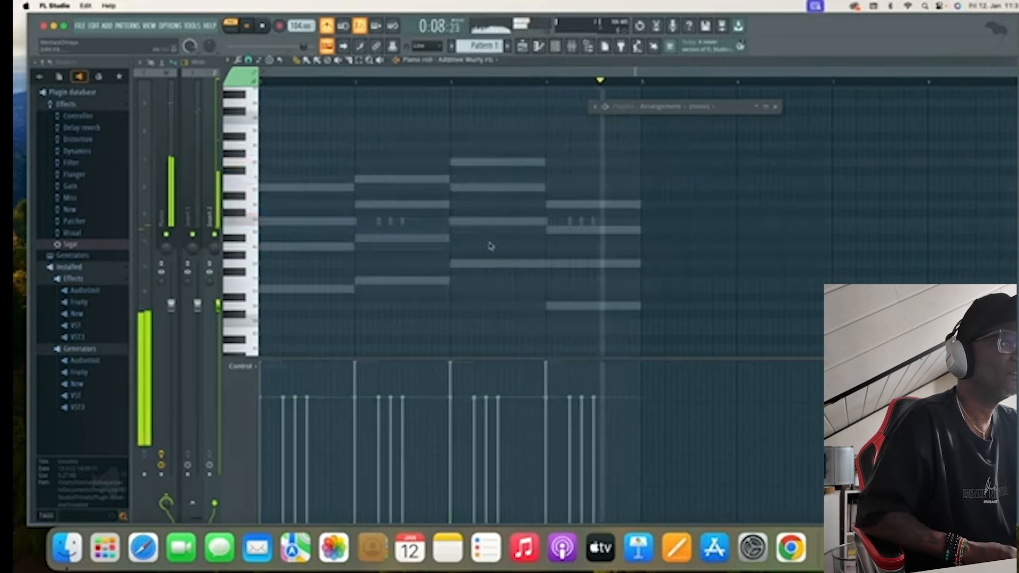
{"action": "scroll", "coordinate": [491, 246], "scroll_direction": "down", "scroll_amount": 1}
{"action": "scroll", "coordinate": [490, 246], "scroll_direction": "up", "scroll_amount": 3}
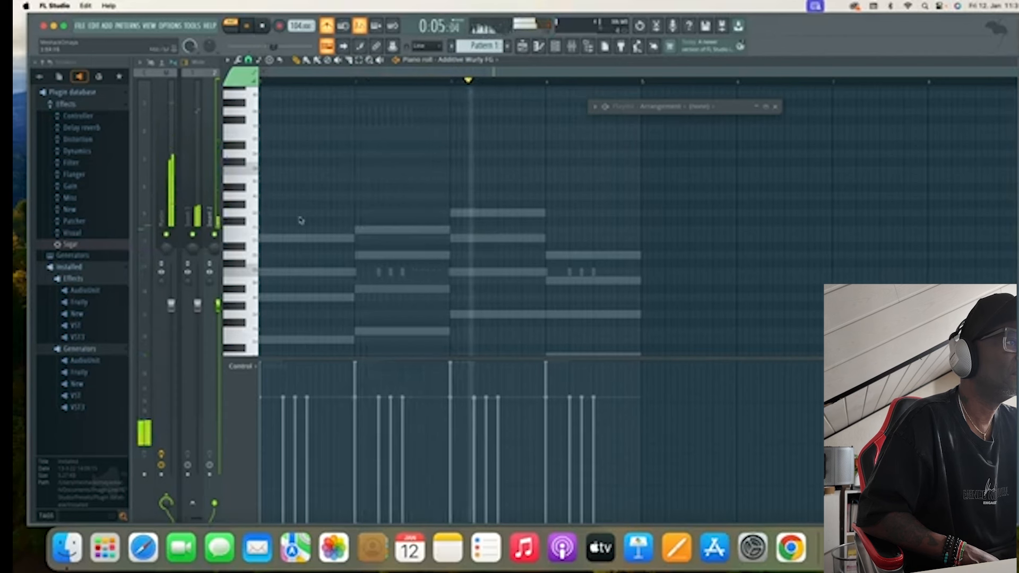
{"action": "left_click", "coordinate": [285, 273]}
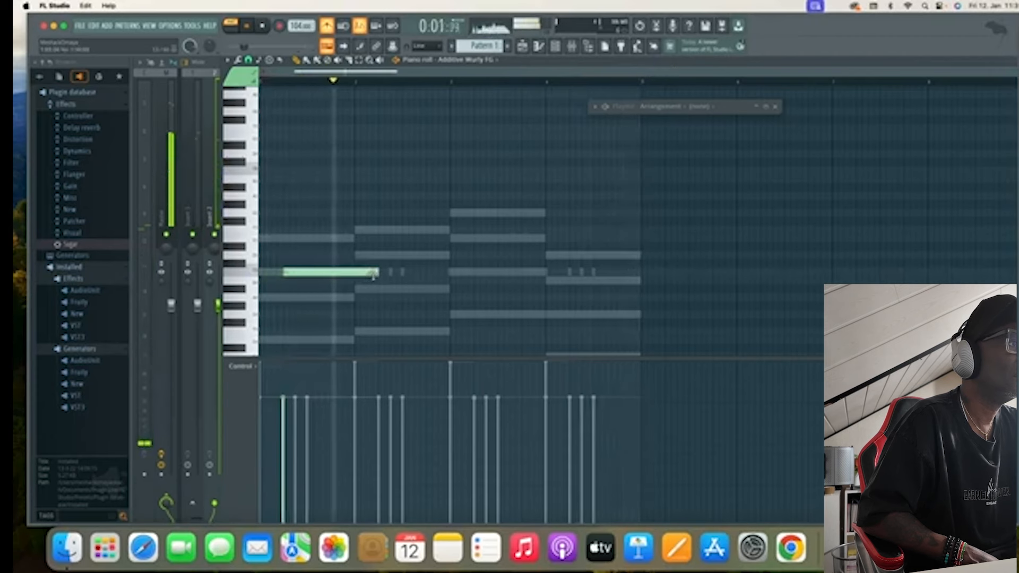
{"action": "left_click_drag", "start_coordinate": [373, 274], "coordinate": [289, 274]}
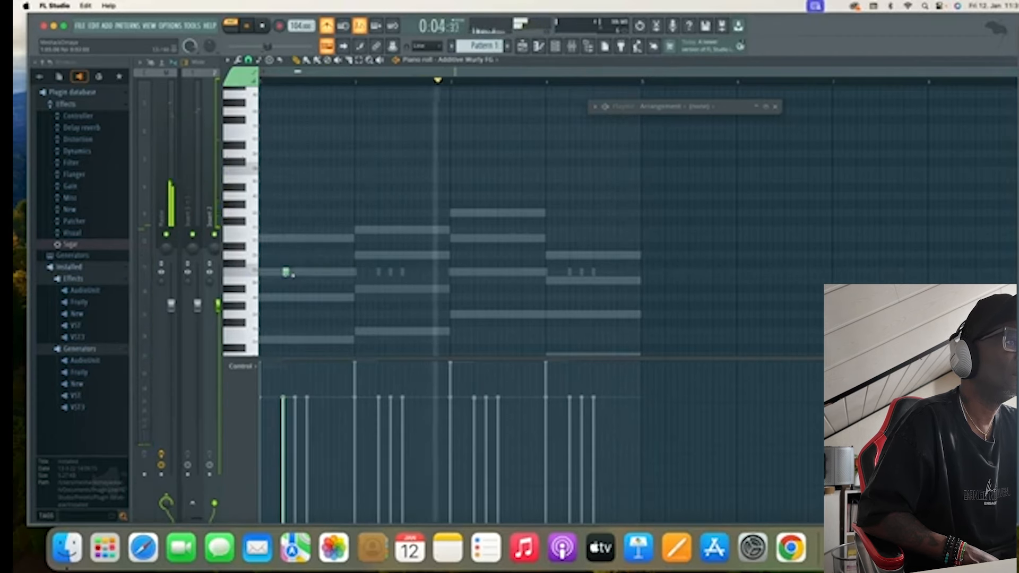
Step: Add one-step notes in bar 1 half a beat after beat 2, on beat 3 and half a beat later, at the chord's top, middle and lowest pitches
{"action": "left_click", "coordinate": [308, 238]}
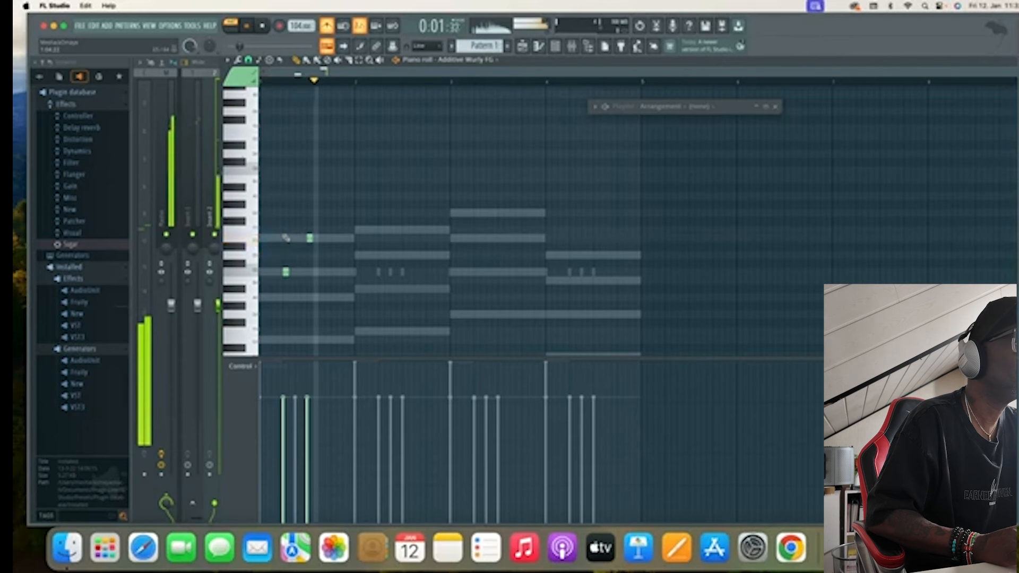
{"action": "left_click_drag", "start_coordinate": [283, 227], "coordinate": [285, 340]}
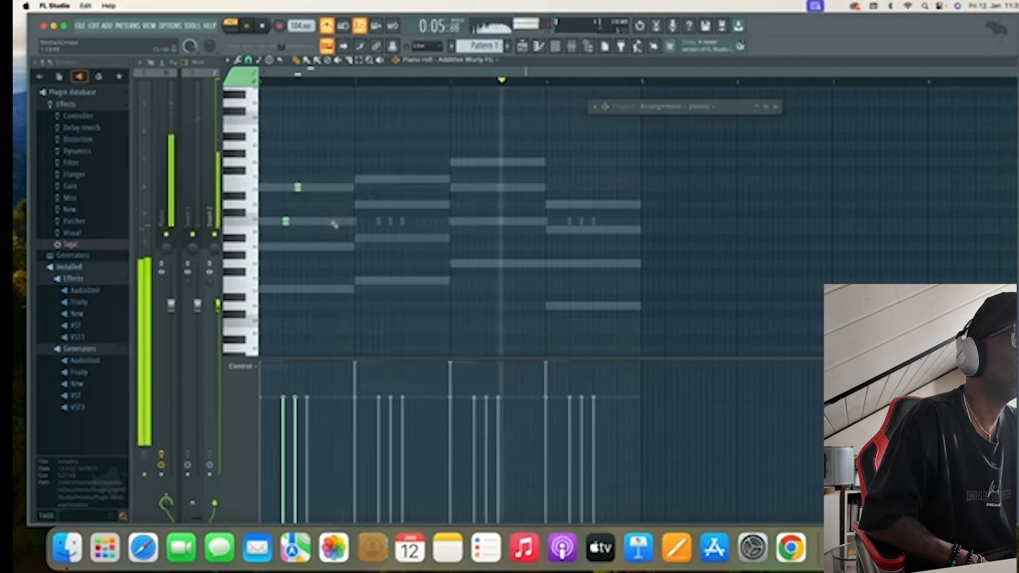
{"action": "left_click", "coordinate": [311, 222]}
{"action": "left_click", "coordinate": [321, 246]}
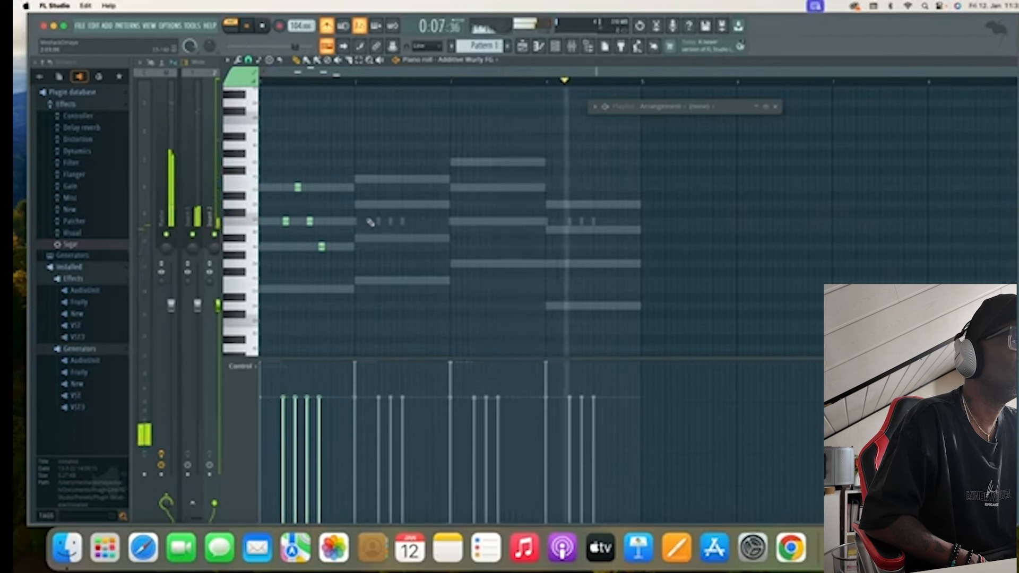
Step: Draw one-step notes in bar 2 on beats 1, 2.5, 3 and 3.5, at the chord's middle, top, middle and lowest pitches
{"action": "left_click", "coordinate": [358, 205]}
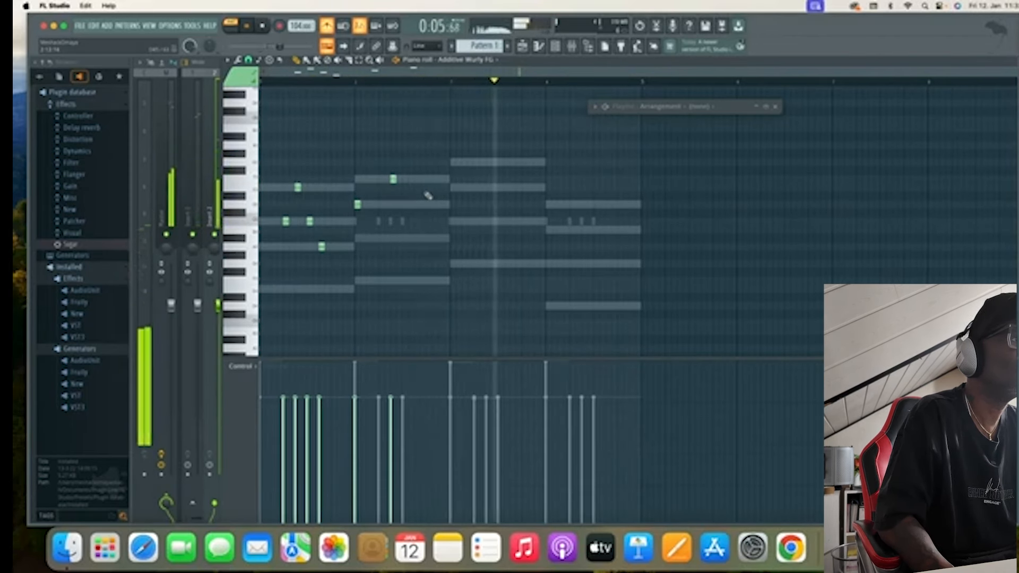
{"action": "left_click", "coordinate": [405, 204]}
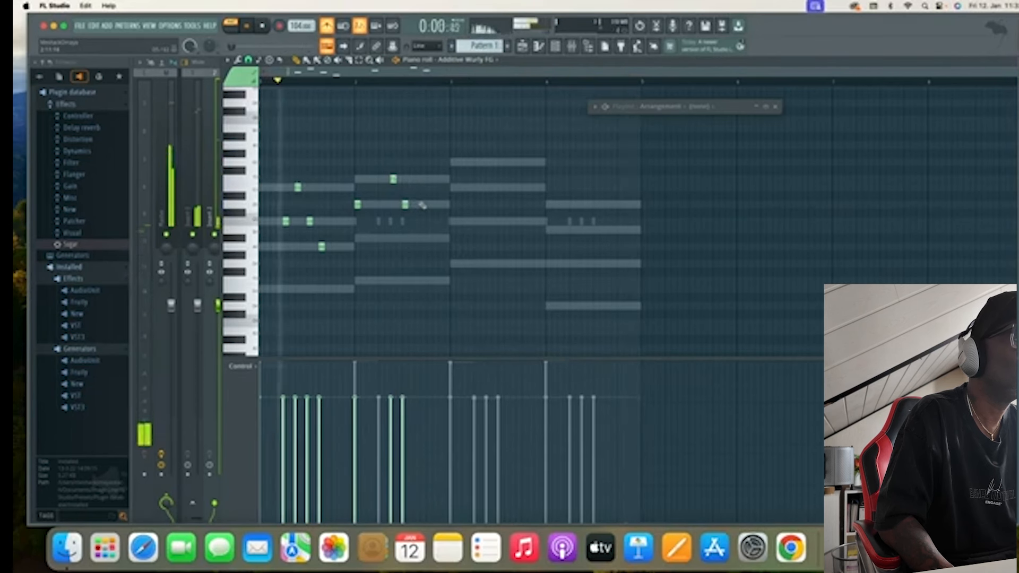
{"action": "left_click", "coordinate": [418, 238]}
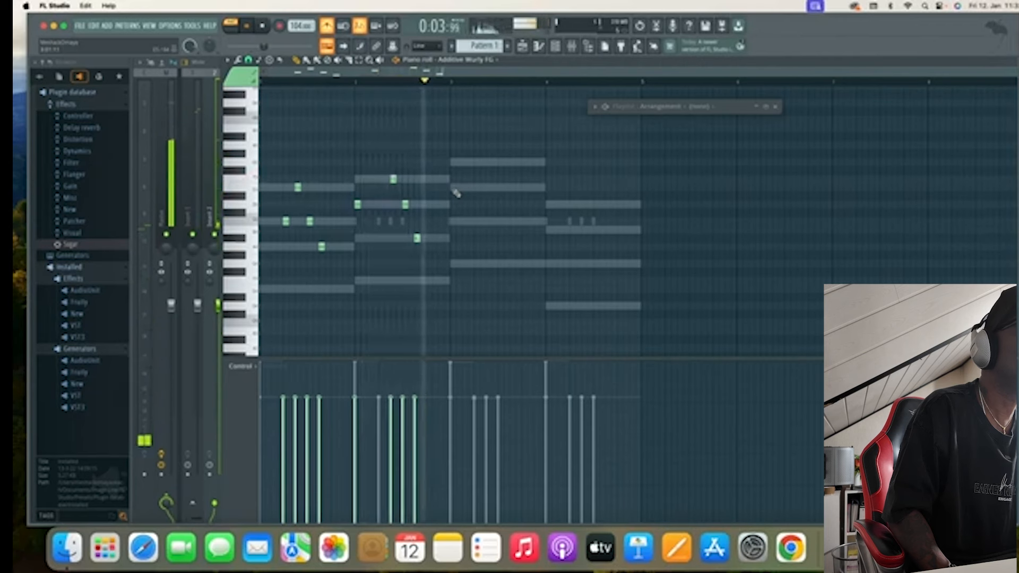
Step: Draw one-step notes in bar 3 on beats 2, 2.5, 3 and 3.5, at the chord's lowest, top and lowest pitches, ending on the bass note
{"action": "left_click", "coordinate": [476, 220]}
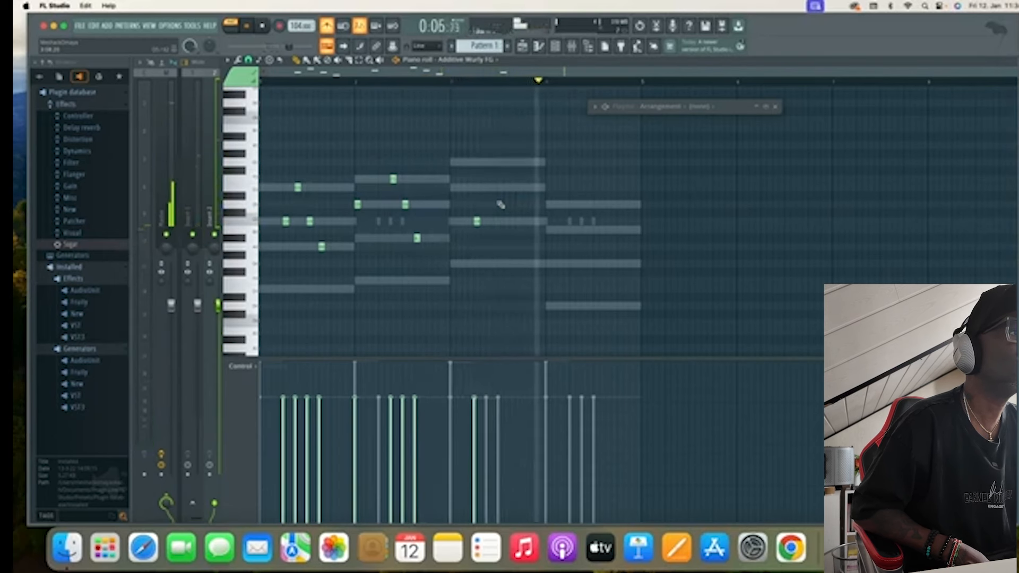
{"action": "left_click", "coordinate": [488, 162]}
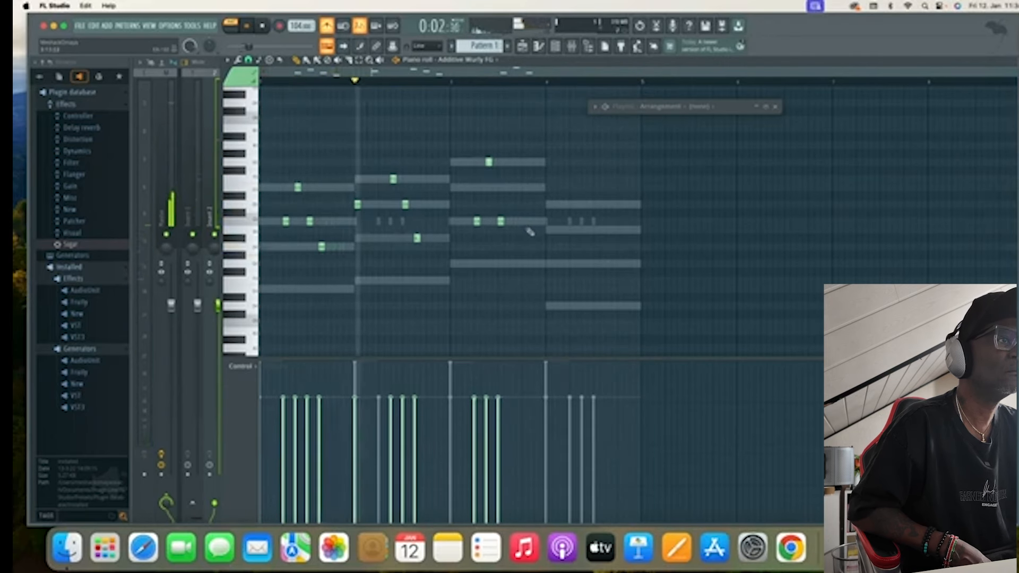
{"action": "left_click", "coordinate": [513, 265]}
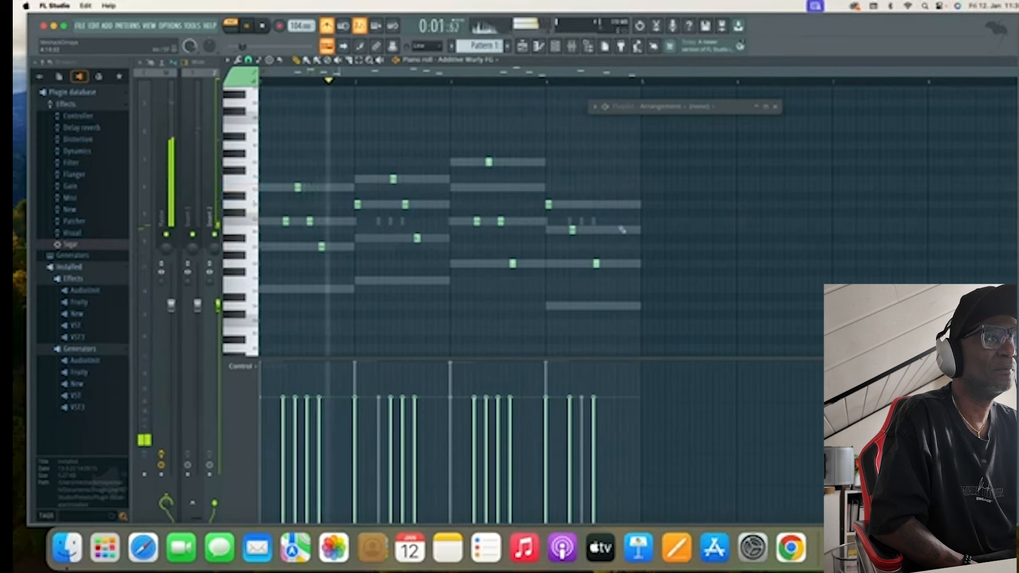
Step: Draw bar 4 notes on beats 1 to 4 at the chord's top, middle, lowest and top pitches, lengthen the last to two steps, and stop playback
{"action": "left_click", "coordinate": [620, 206]}
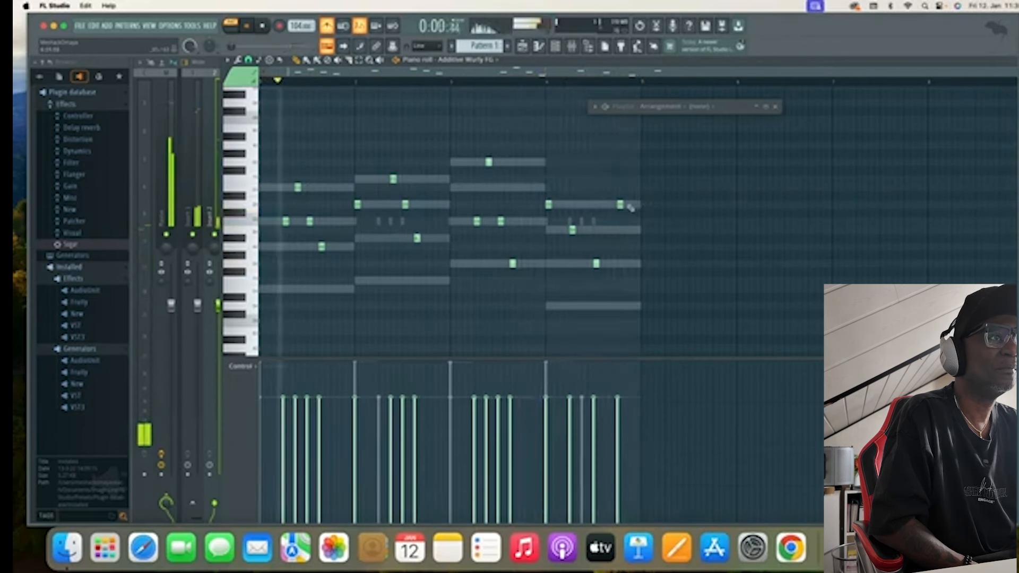
{"action": "left_click_drag", "start_coordinate": [625, 206], "coordinate": [643, 208]}
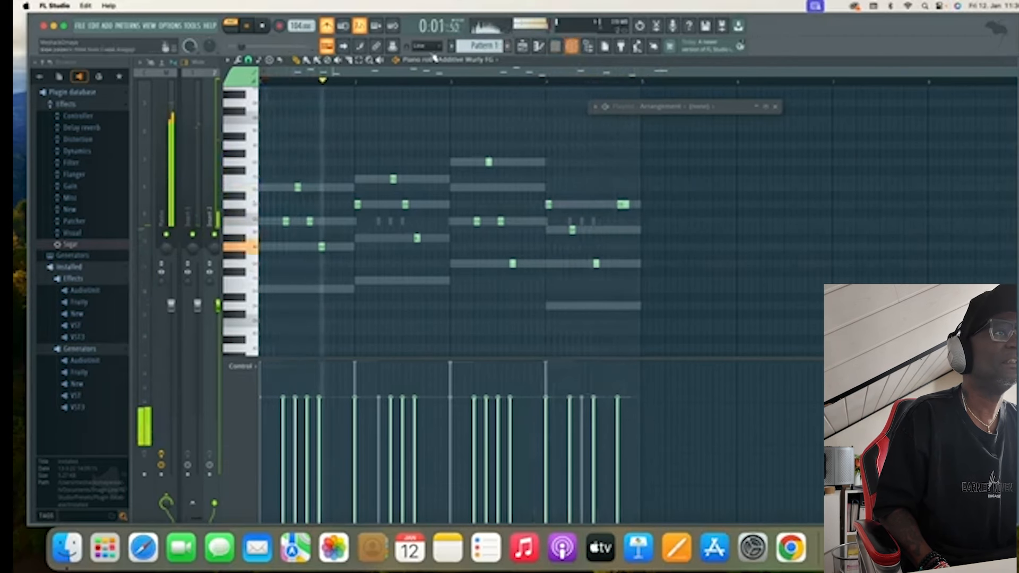
{"action": "key", "text": "space"}
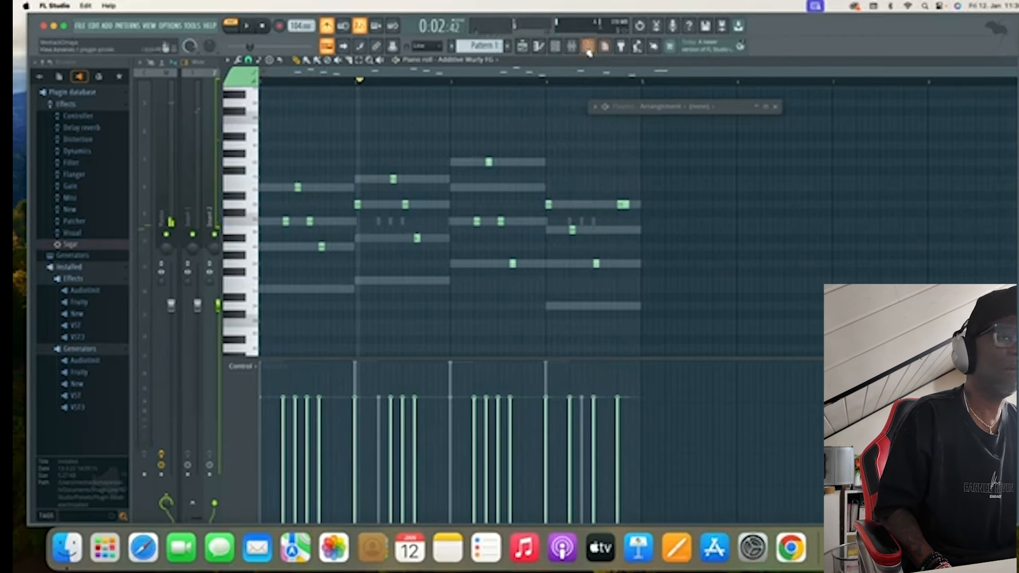
Step: Open the mixer and add Fruity Parametric EQ 2 to the first effect slot of the Master track
{"action": "left_click", "coordinate": [575, 48]}
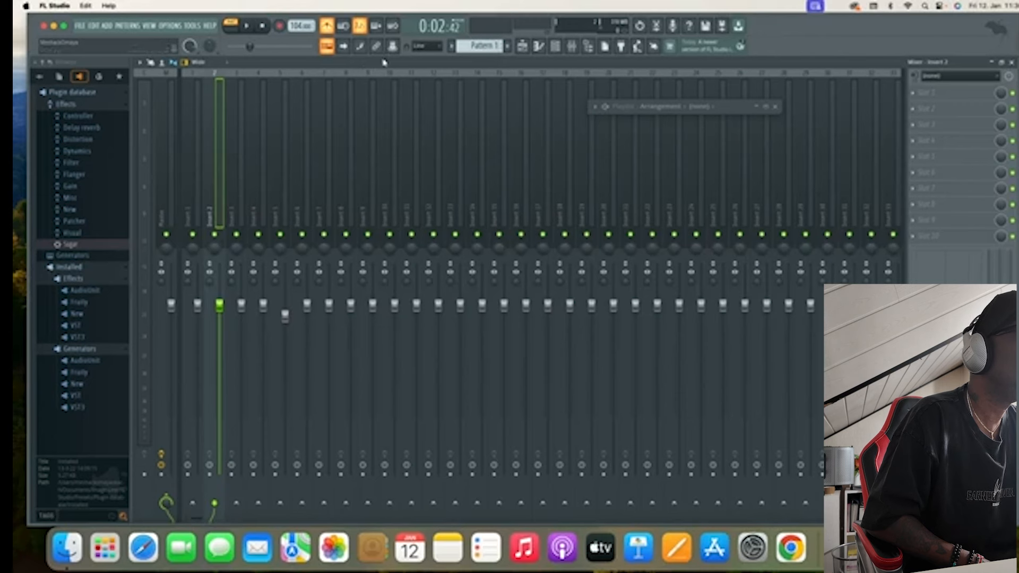
{"action": "left_click", "coordinate": [161, 212]}
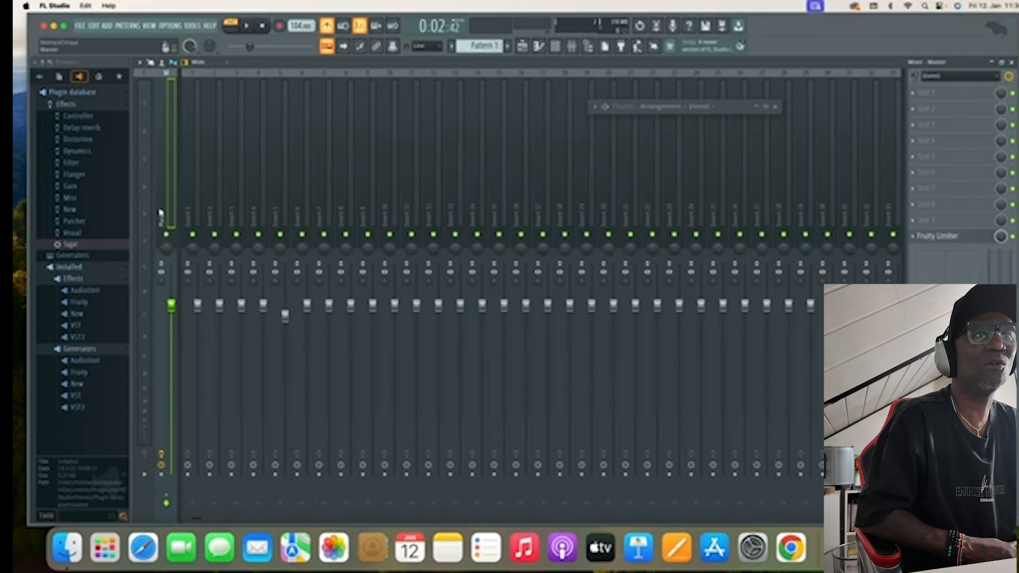
{"action": "left_click", "coordinate": [915, 94]}
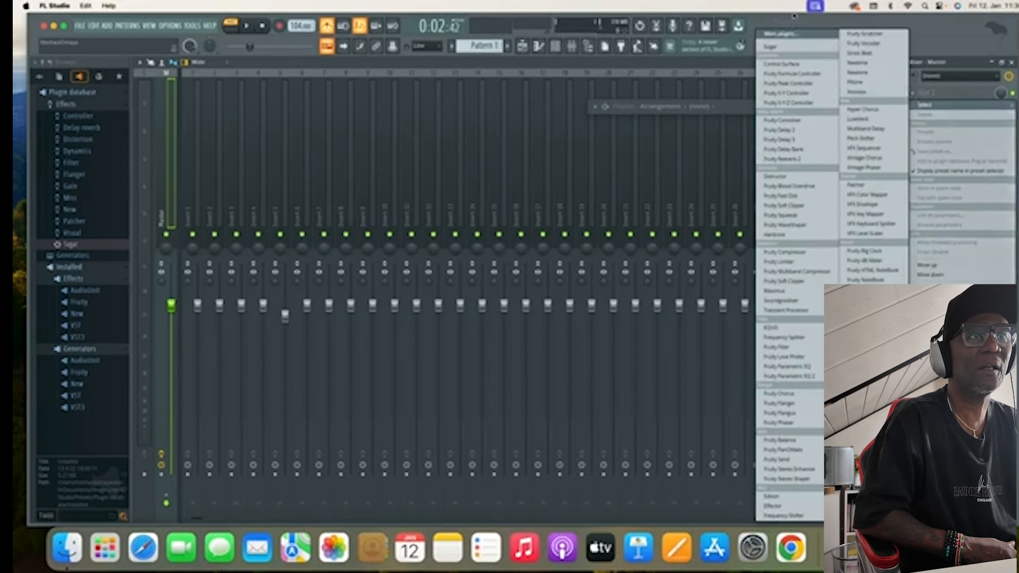
{"action": "left_click", "coordinate": [934, 24]}
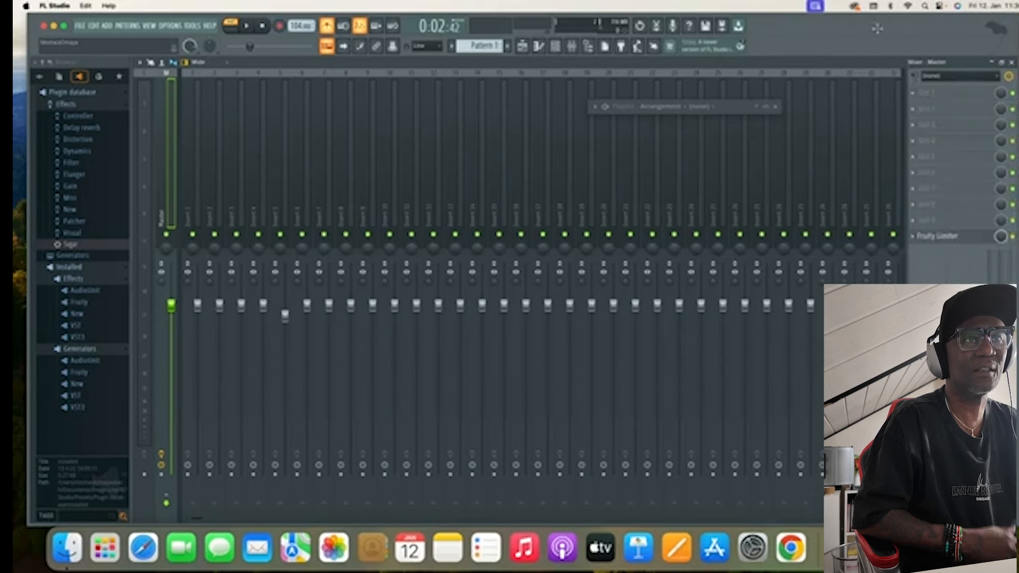
{"action": "left_click", "coordinate": [915, 96]}
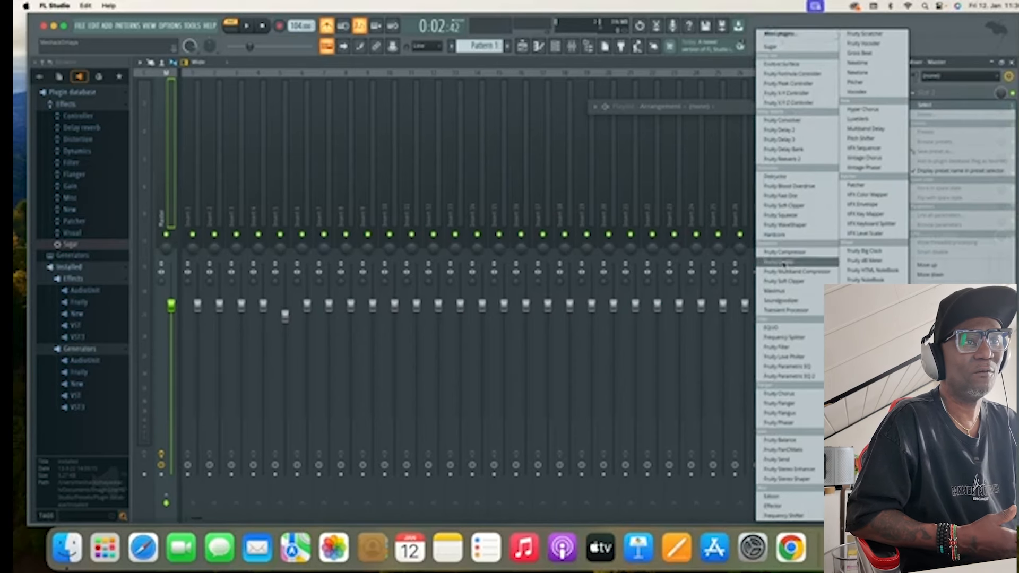
{"action": "left_click", "coordinate": [788, 376]}
Step: Shape the master EQ during playback with raised lows and highs and cut mids, and toggle the effect to compare
{"action": "left_click_drag", "start_coordinate": [351, 113], "coordinate": [463, 108]}
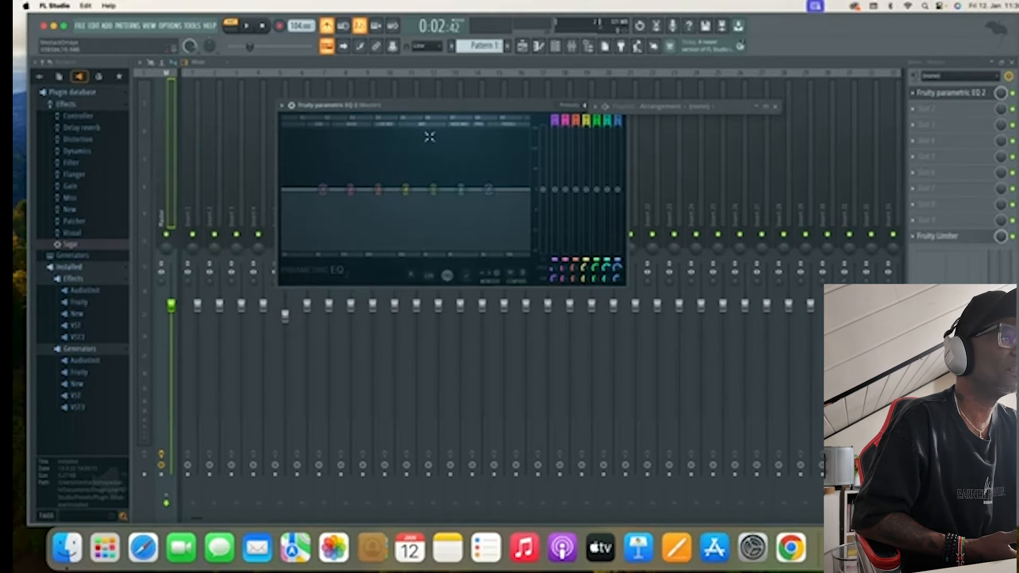
{"action": "left_click", "coordinate": [247, 26]}
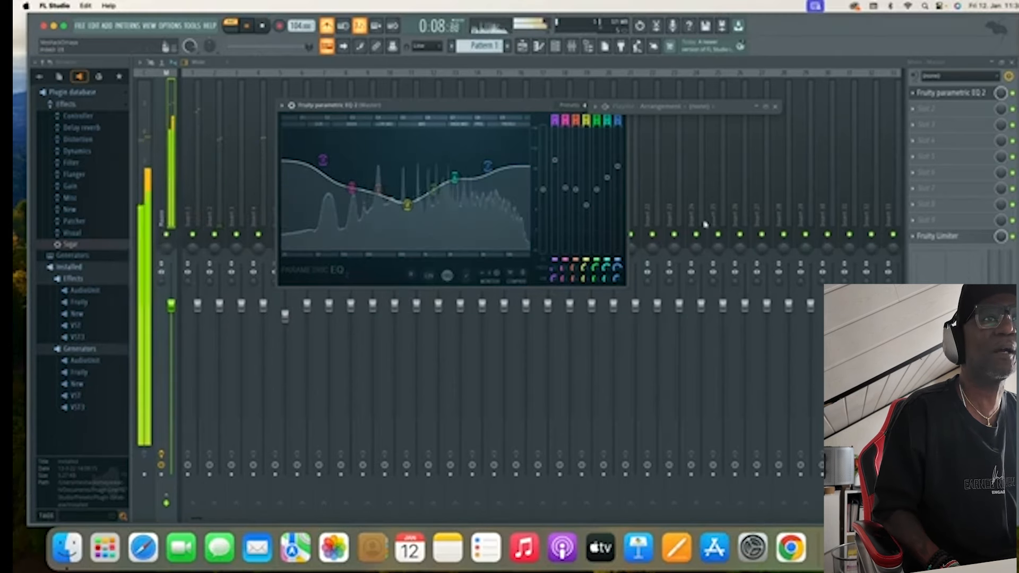
{"action": "left_click", "coordinate": [1013, 94]}
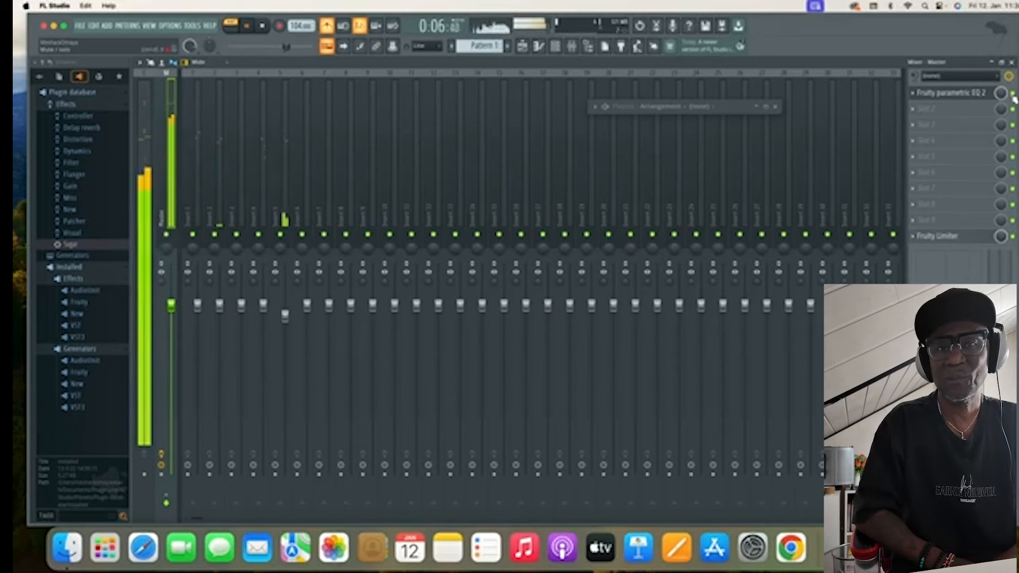
Step: Show the channel rack and route the Arpinator SF channel to mixer insert 6
{"action": "left_click", "coordinate": [556, 48]}
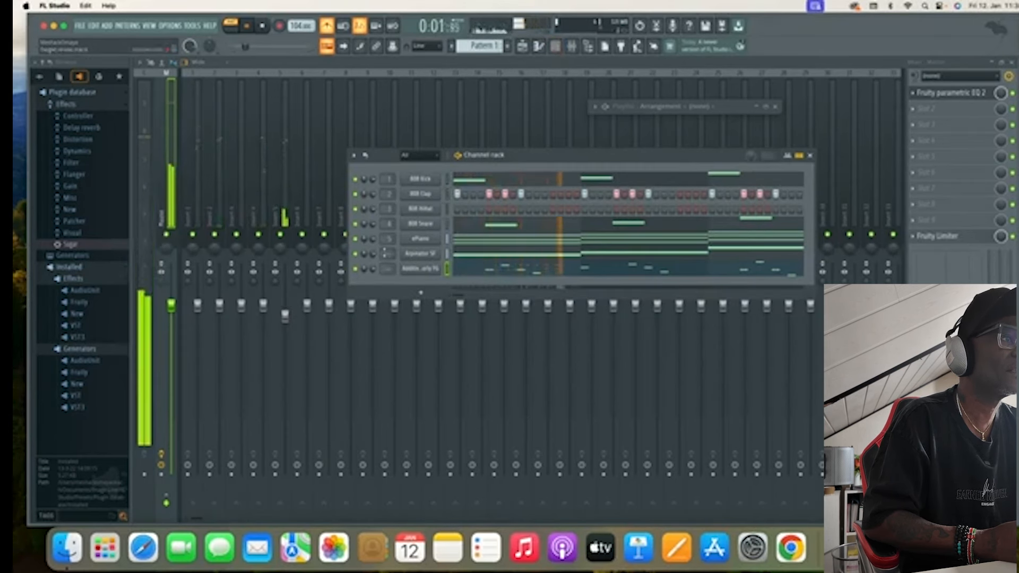
{"action": "key", "text": "Right"}
{"action": "key", "text": "Right"}
{"action": "key", "text": "Right"}
{"action": "key", "text": "Right"}
{"action": "key", "text": "Right"}
{"action": "key", "text": "Right"}
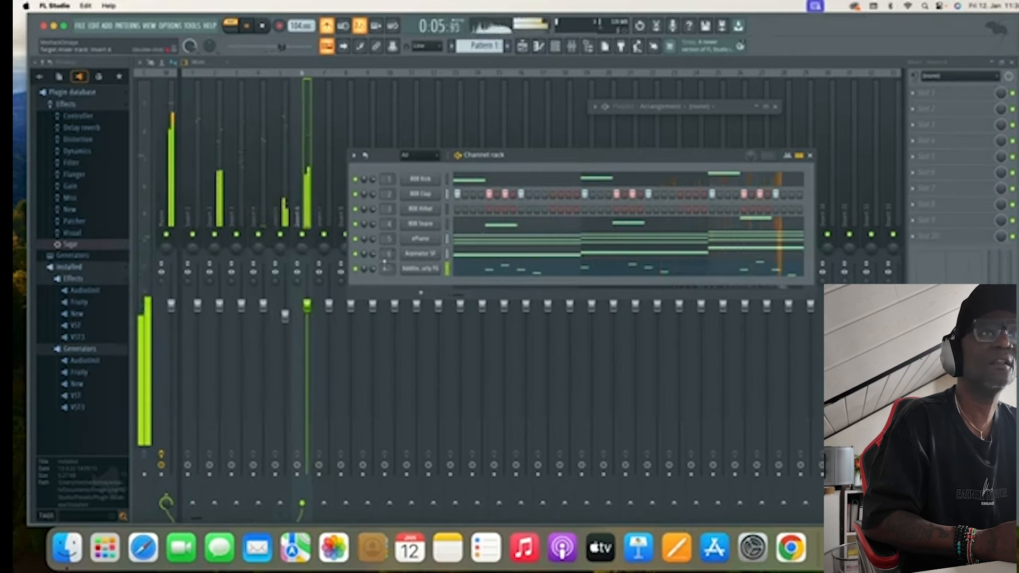
Step: Route the Additive Wurly FG channel to mixer insert 7 and close the channel rack
{"action": "key", "text": "Left"}
{"action": "key", "text": "Left"}
{"action": "key", "text": "Left"}
{"action": "key", "text": "Right"}
{"action": "key", "text": "Right"}
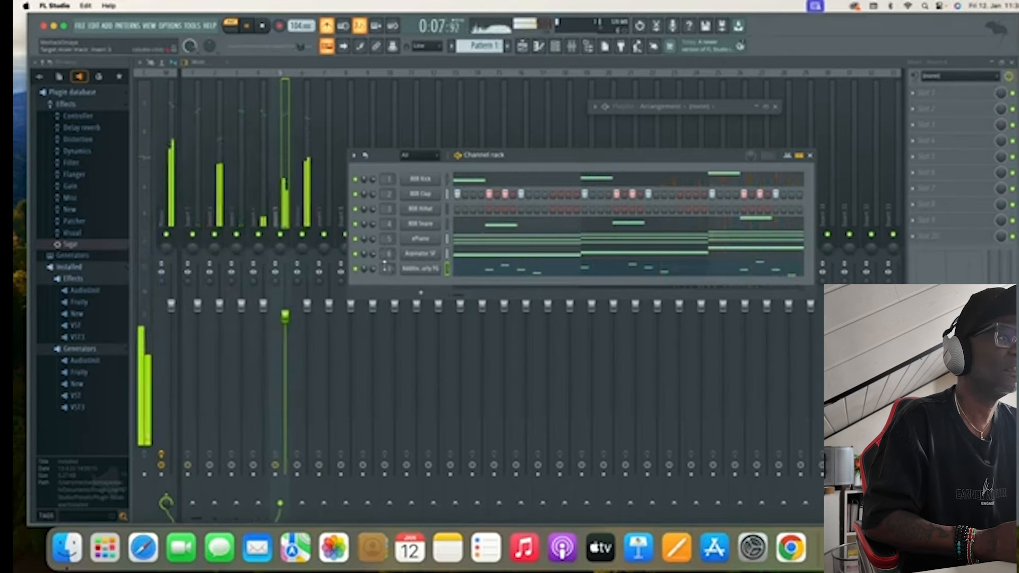
{"action": "key", "text": "Right"}
{"action": "key", "text": "Right"}
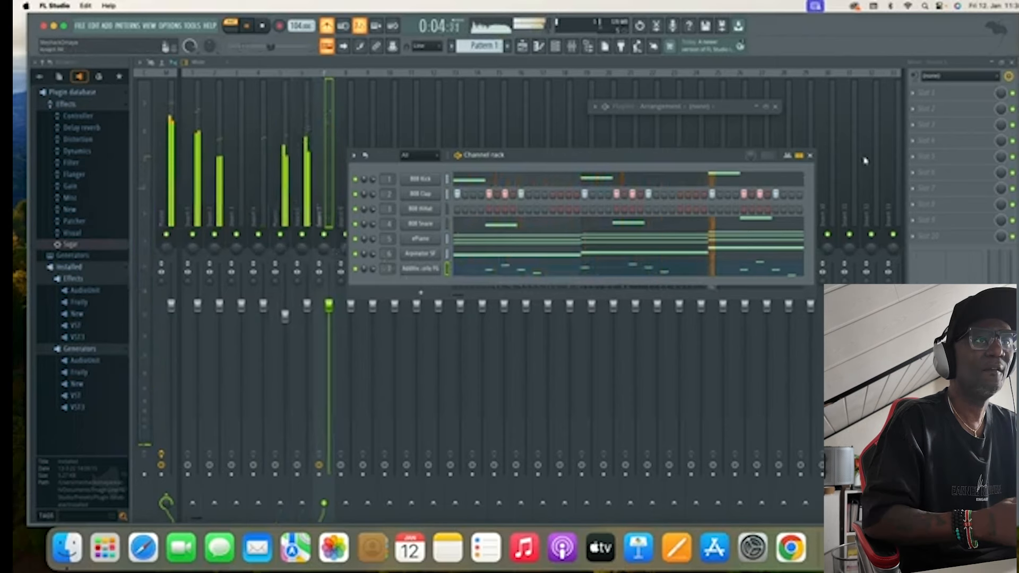
{"action": "left_click", "coordinate": [812, 157]}
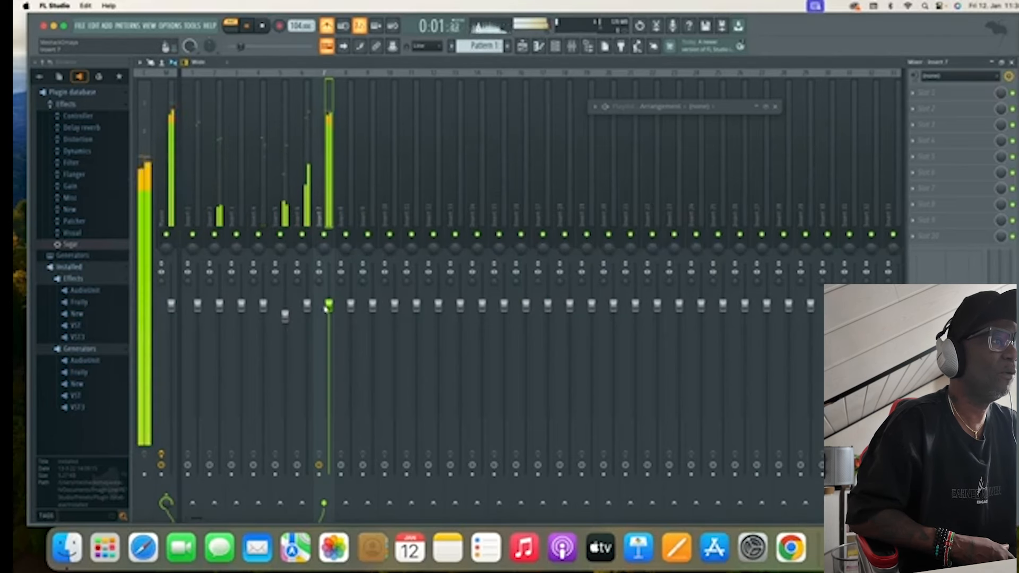
Step: Lower the mixer fader of insert 7 far down and reduce the fader of insert 5 moderately to balance the mix
{"action": "left_click_drag", "start_coordinate": [326, 306], "coordinate": [329, 414]}
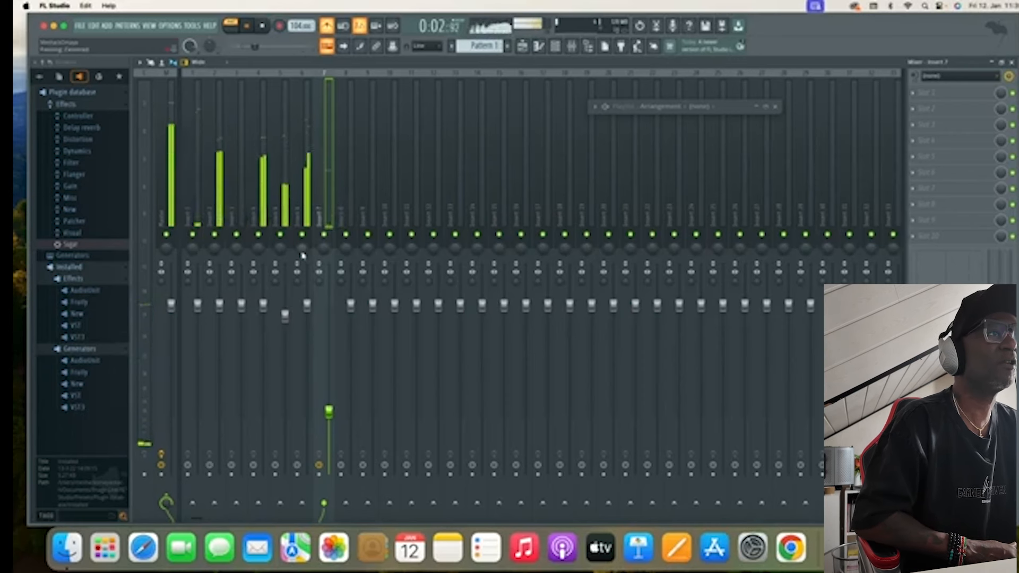
{"action": "left_click", "coordinate": [557, 48]}
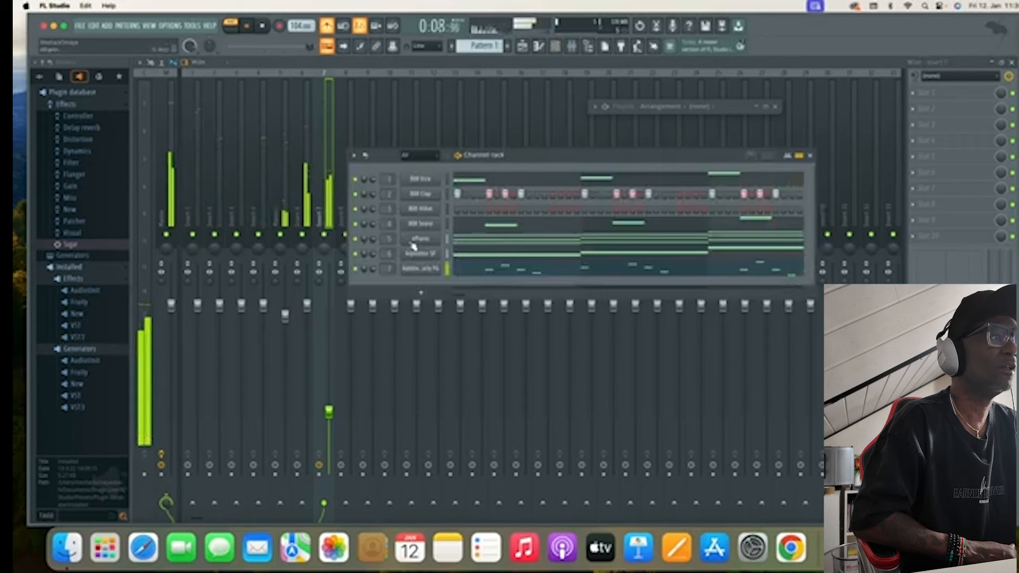
{"action": "left_click", "coordinate": [810, 156]}
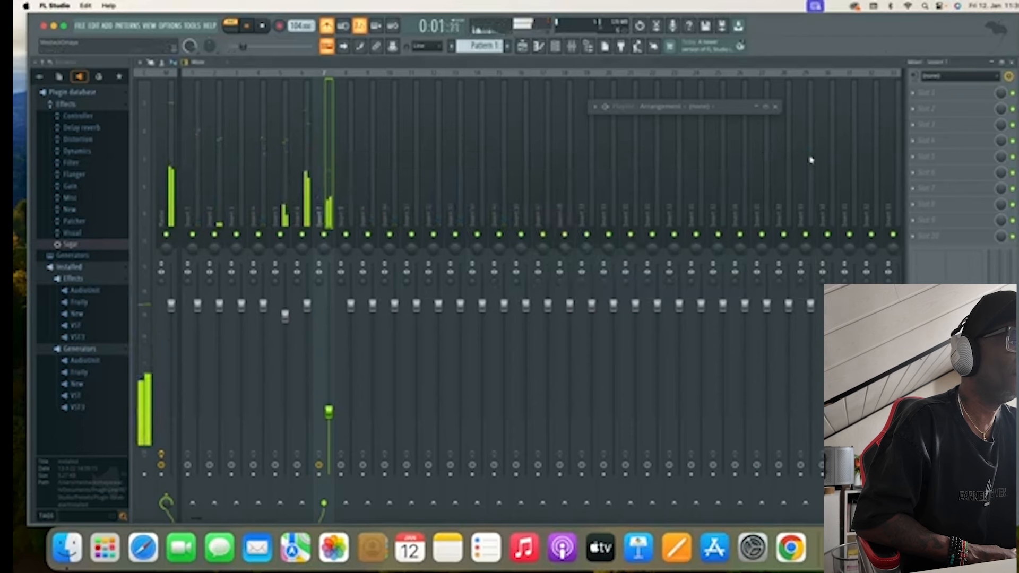
{"action": "left_click_drag", "start_coordinate": [285, 314], "coordinate": [285, 323]}
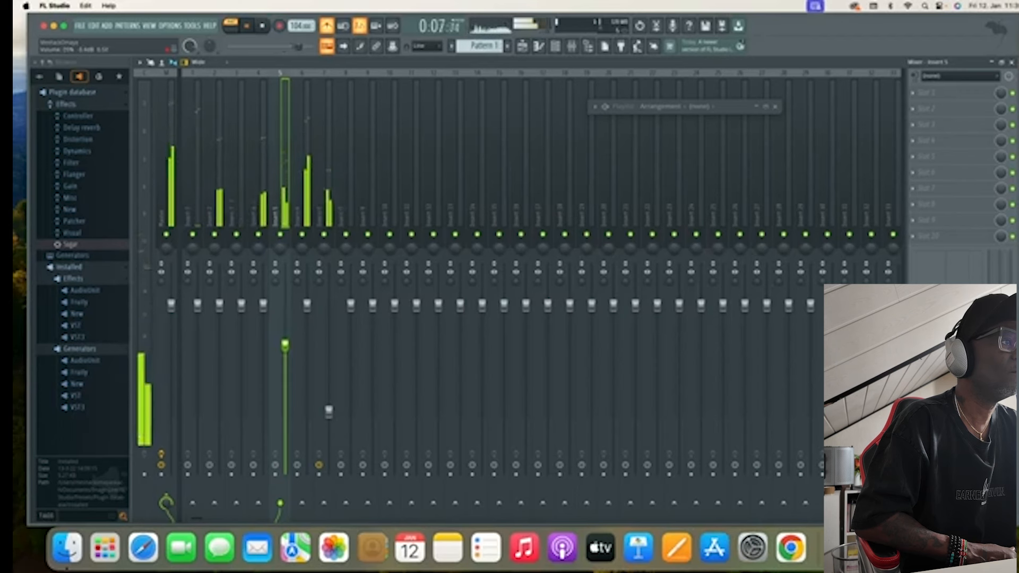
{"action": "left_click_drag", "start_coordinate": [285, 347], "coordinate": [285, 353]}
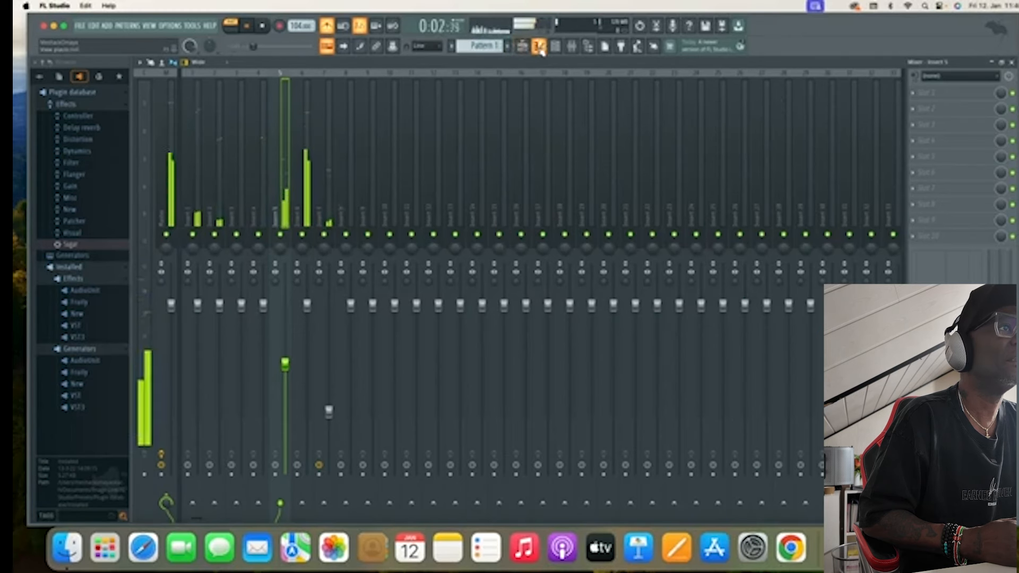
Step: Open the playlist as a floating window over the piano roll
{"action": "left_click", "coordinate": [539, 48]}
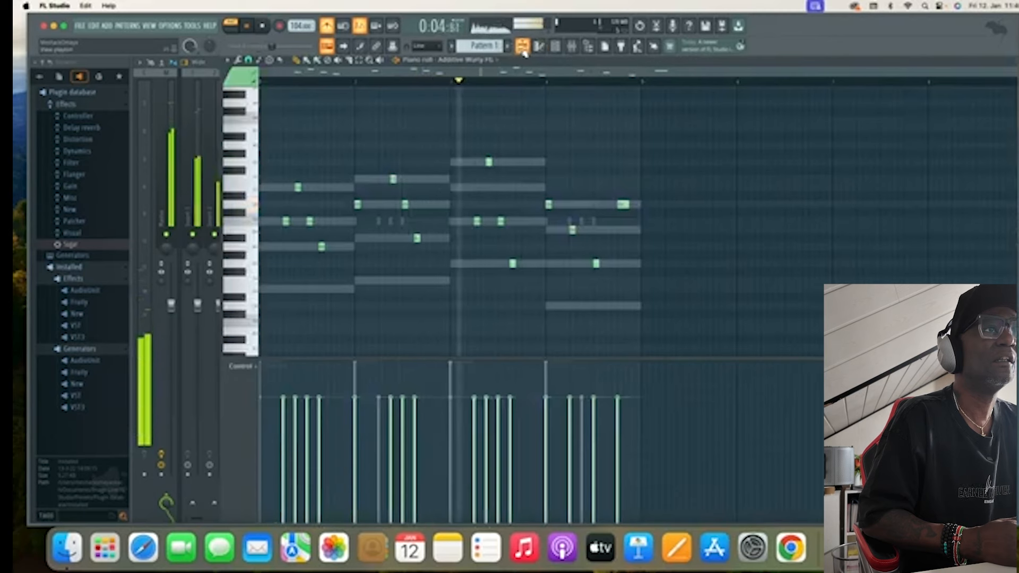
{"action": "left_click", "coordinate": [521, 46]}
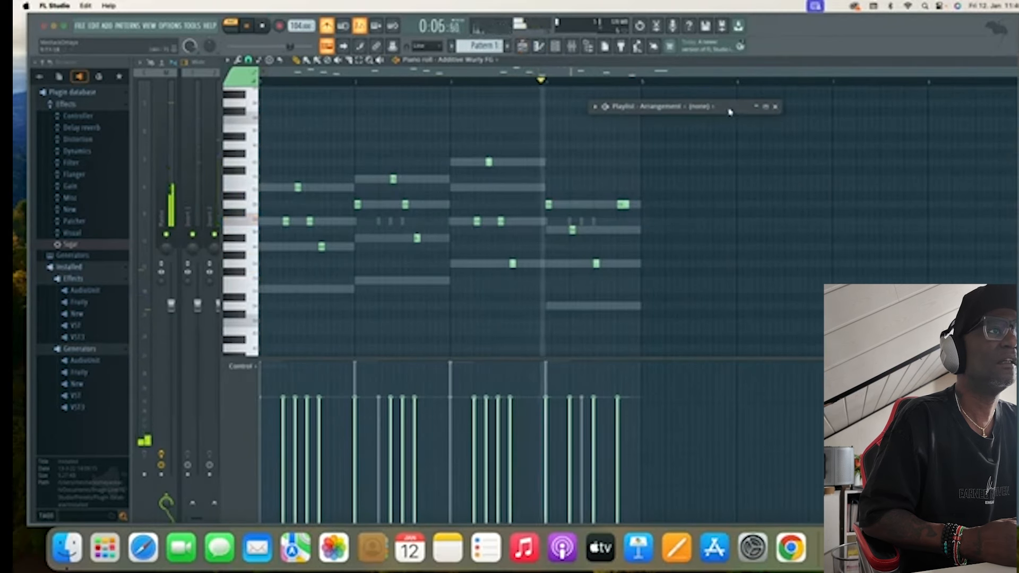
{"action": "left_click", "coordinate": [768, 109]}
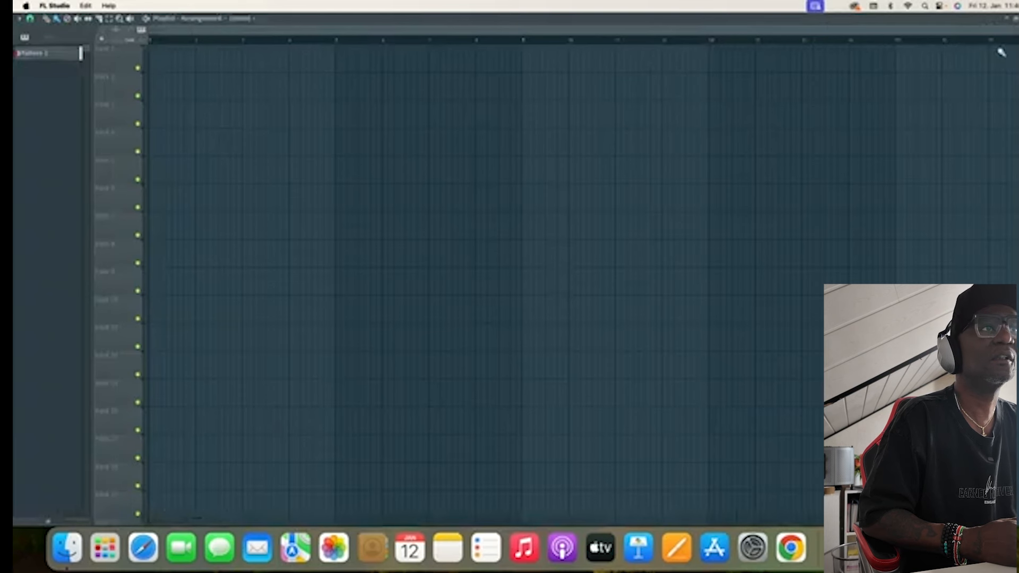
{"action": "left_click", "coordinate": [1016, 20]}
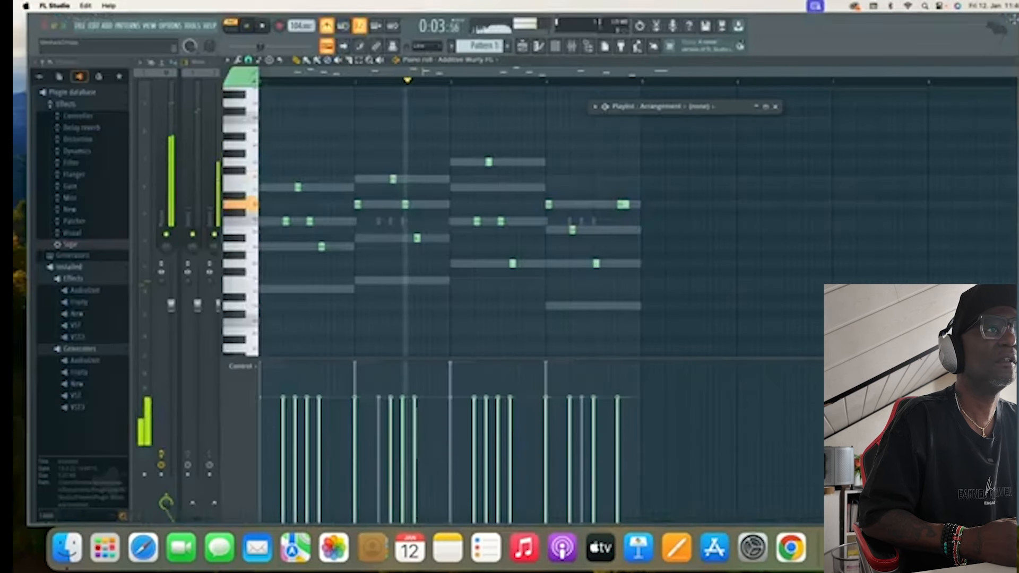
{"action": "left_click", "coordinate": [756, 106]}
{"action": "left_click_drag", "start_coordinate": [649, 112], "coordinate": [821, 133]}
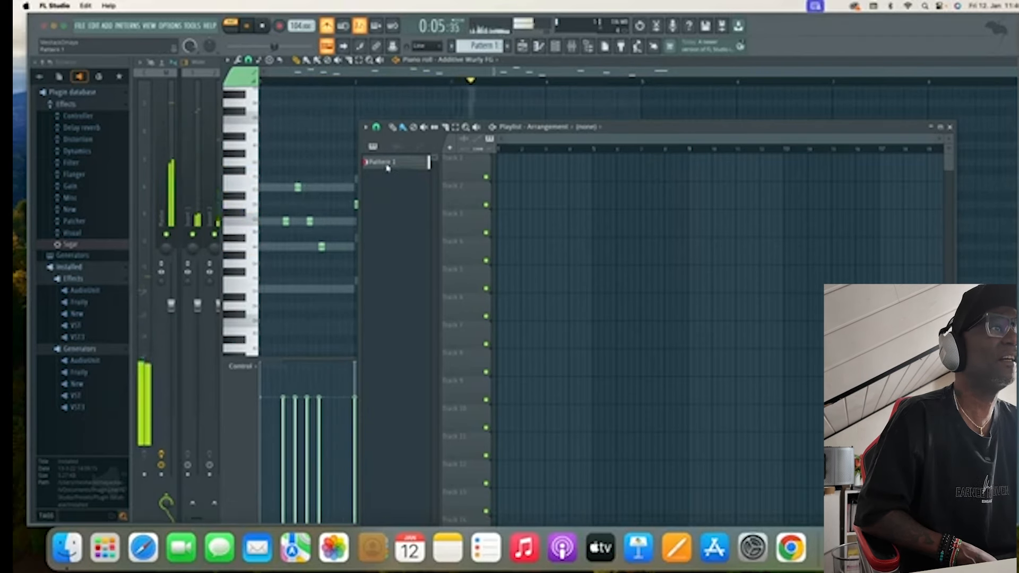
Step: Examine Pattern 1's channels in the channel rack, moving the playlist out of the way and back again
{"action": "left_click", "coordinate": [555, 47]}
{"action": "key", "text": "space"}
{"action": "left_click_drag", "start_coordinate": [652, 127], "coordinate": [637, 418]}
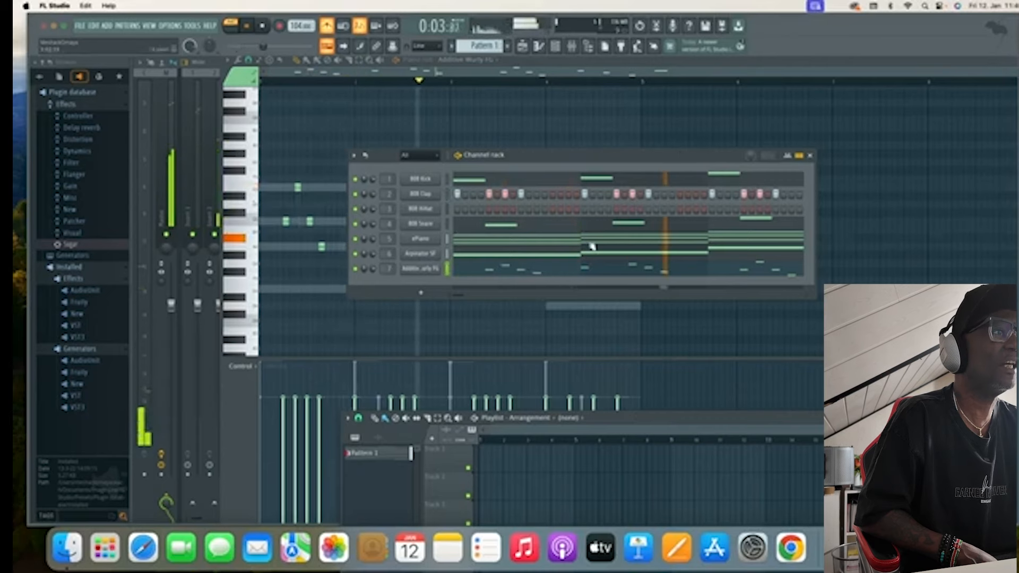
{"action": "left_click_drag", "start_coordinate": [659, 422], "coordinate": [629, 150]}
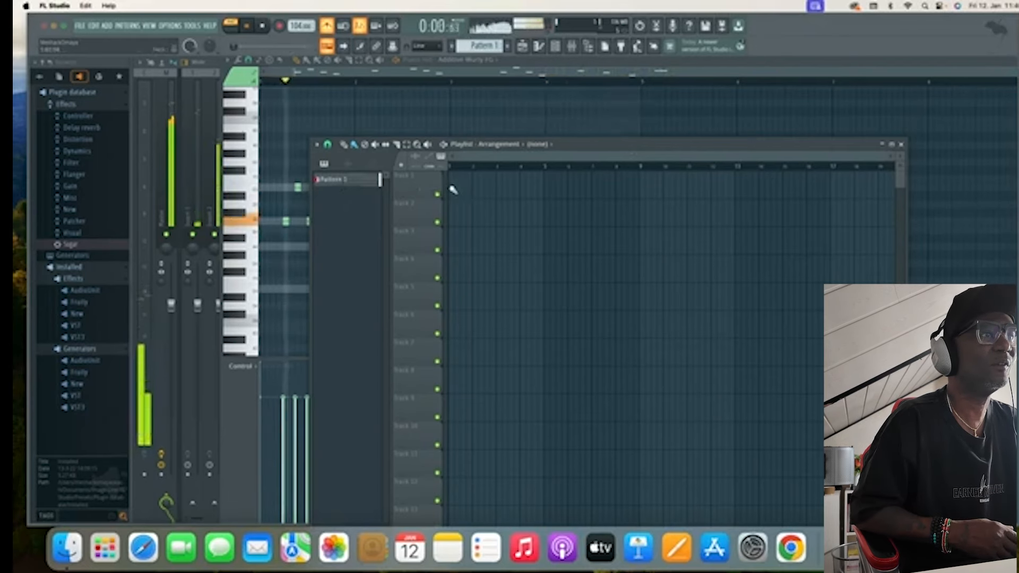
Step: Paint back-to-back Pattern 1 clips along Track 1 of the playlist, starting at bar 1
{"action": "left_click_drag", "start_coordinate": [453, 189], "coordinate": [912, 195]}
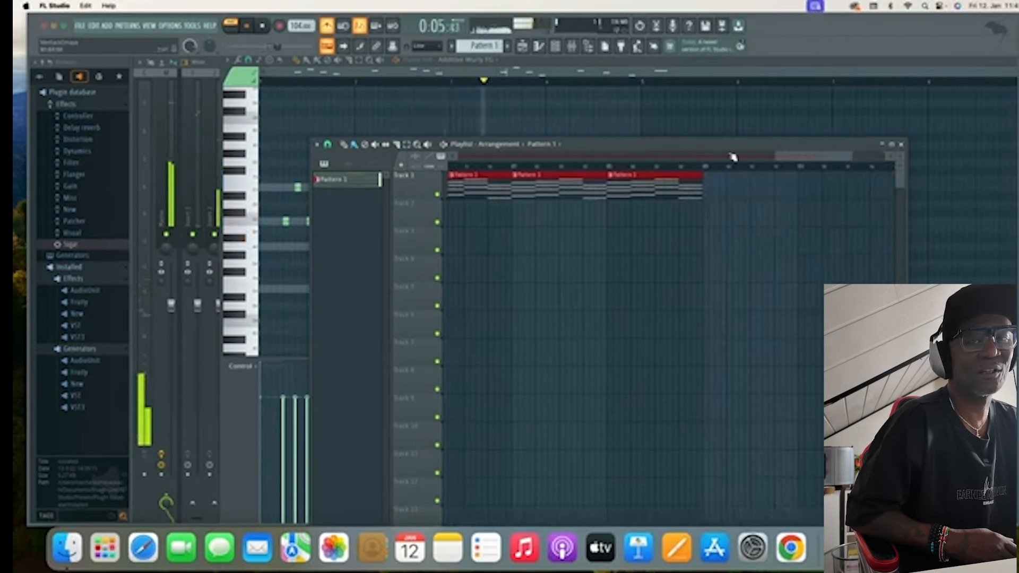
{"action": "scroll", "coordinate": [528, 195], "scroll_direction": "left", "scroll_amount": 6}
{"action": "scroll", "coordinate": [528, 194], "scroll_direction": "left", "scroll_amount": 5}
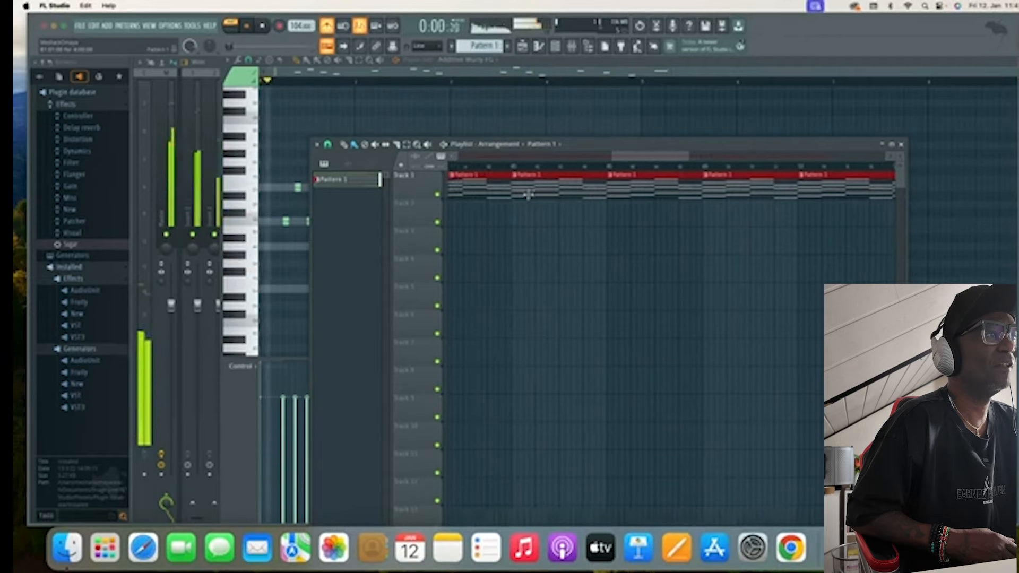
{"action": "scroll", "coordinate": [528, 194], "scroll_direction": "left", "scroll_amount": 5}
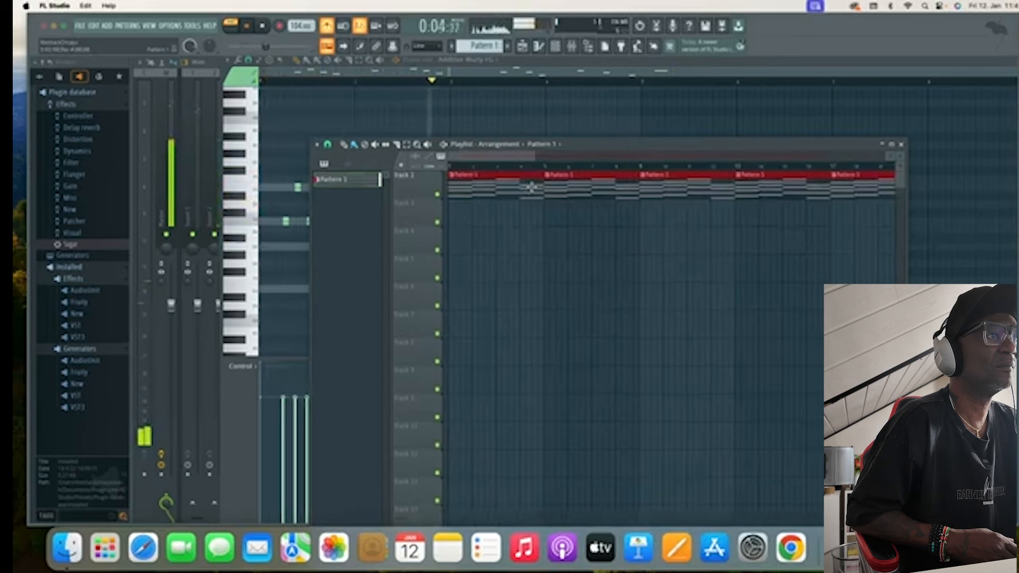
{"action": "scroll", "coordinate": [543, 186], "scroll_direction": "left", "scroll_amount": 2}
{"action": "left_click_drag", "start_coordinate": [543, 186], "coordinate": [507, 185]}
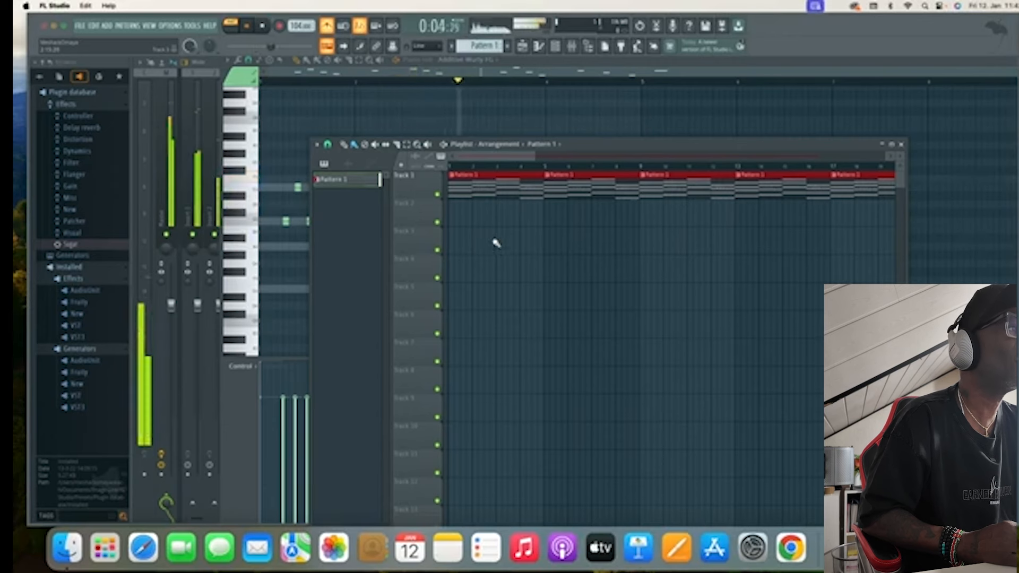
Step: Compare pattern and song playback, set song mode, play the arrangement from the start and pause it at bar 17
{"action": "left_click", "coordinate": [230, 27]}
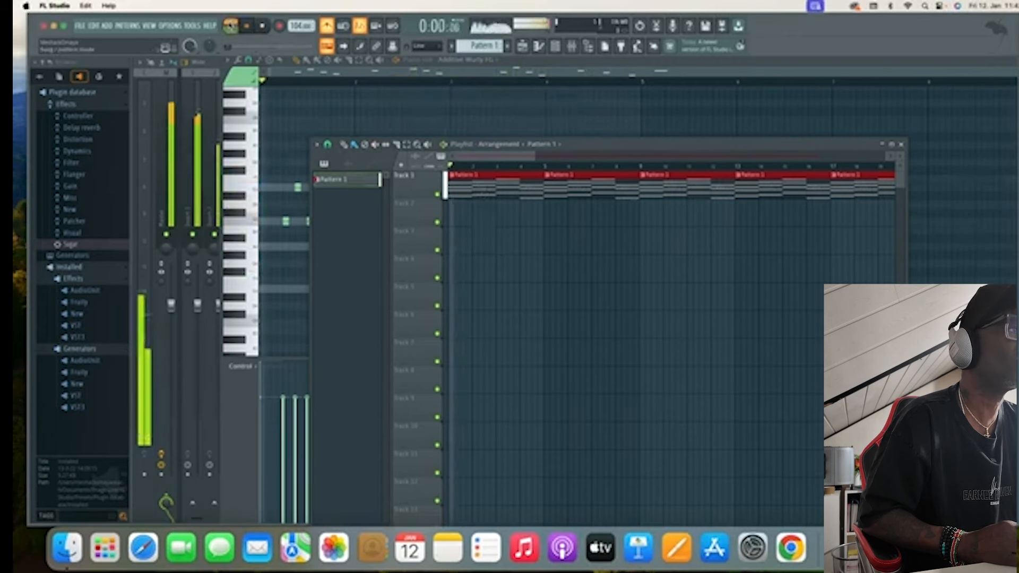
{"action": "left_click", "coordinate": [232, 27]}
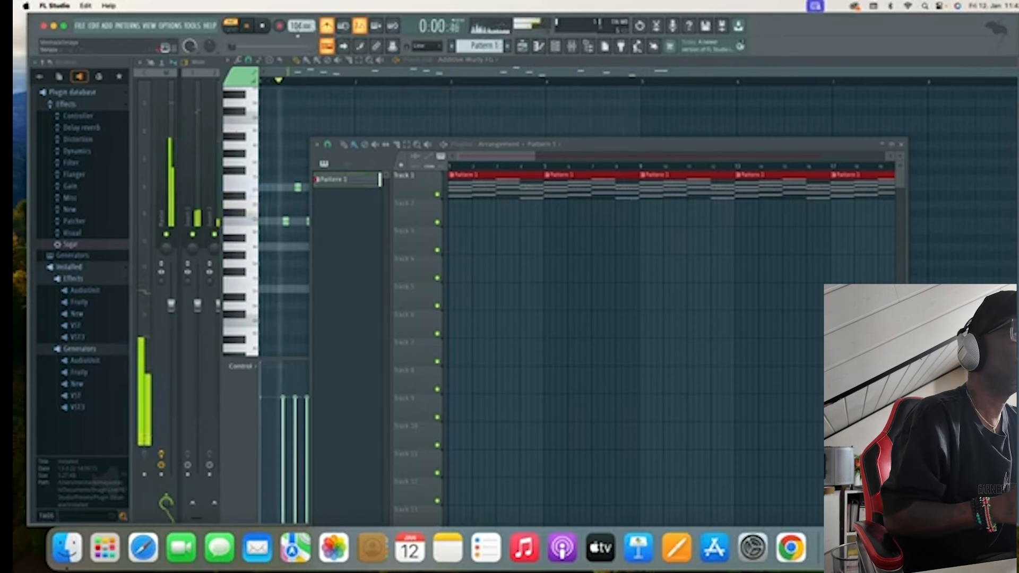
{"action": "left_click", "coordinate": [248, 26]}
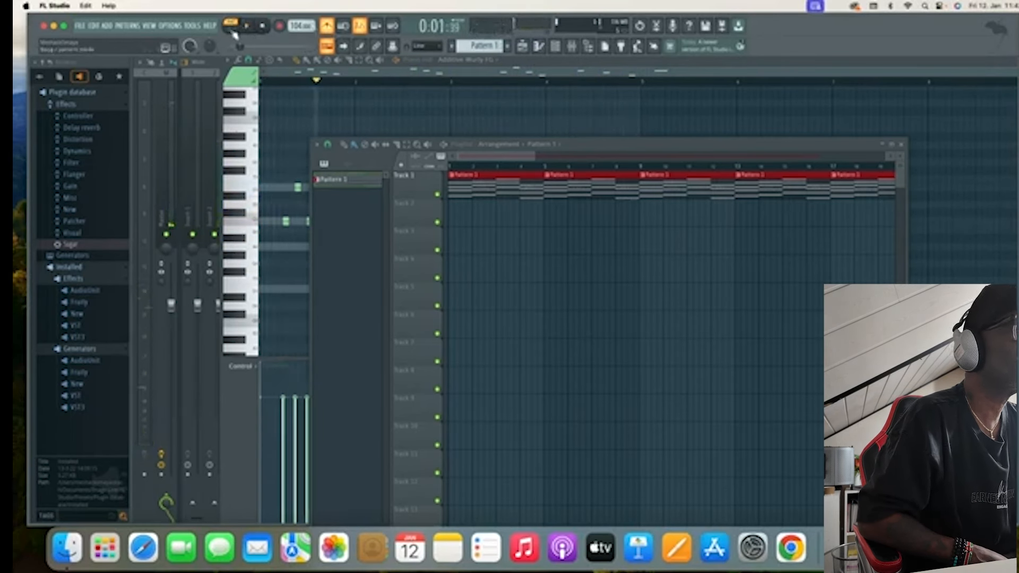
{"action": "left_click", "coordinate": [232, 30]}
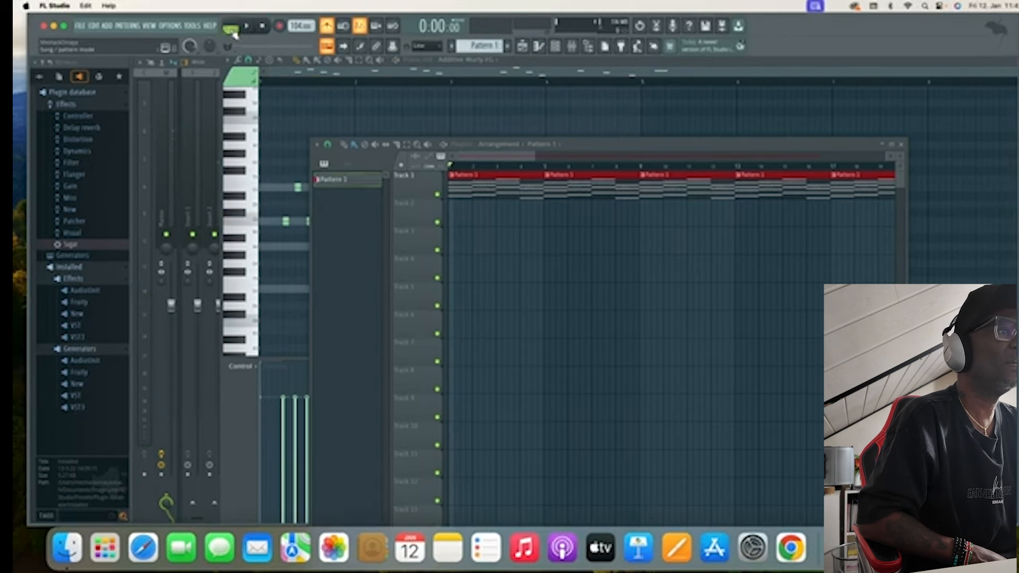
{"action": "left_click", "coordinate": [248, 27]}
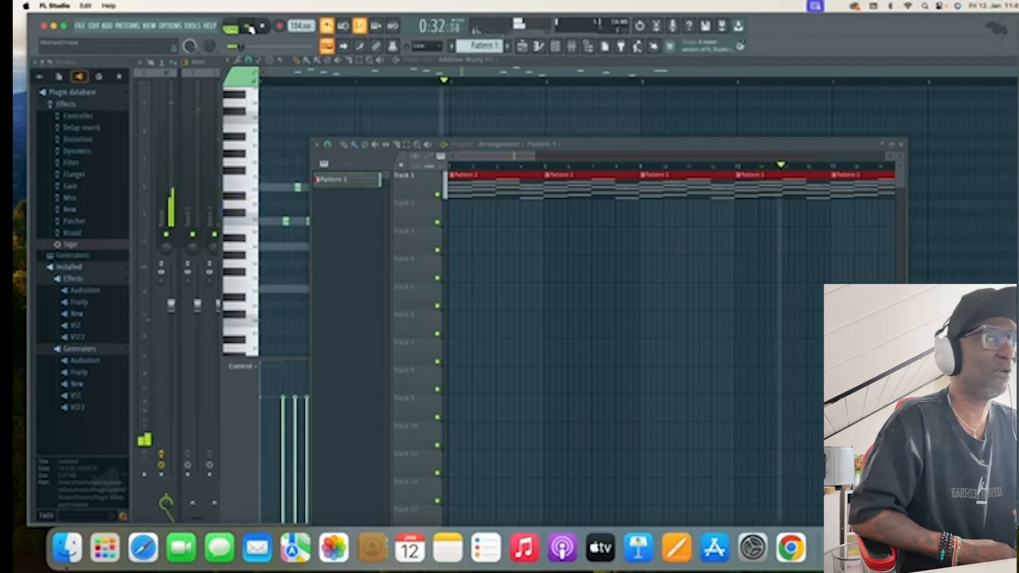
{"action": "left_click", "coordinate": [248, 28]}
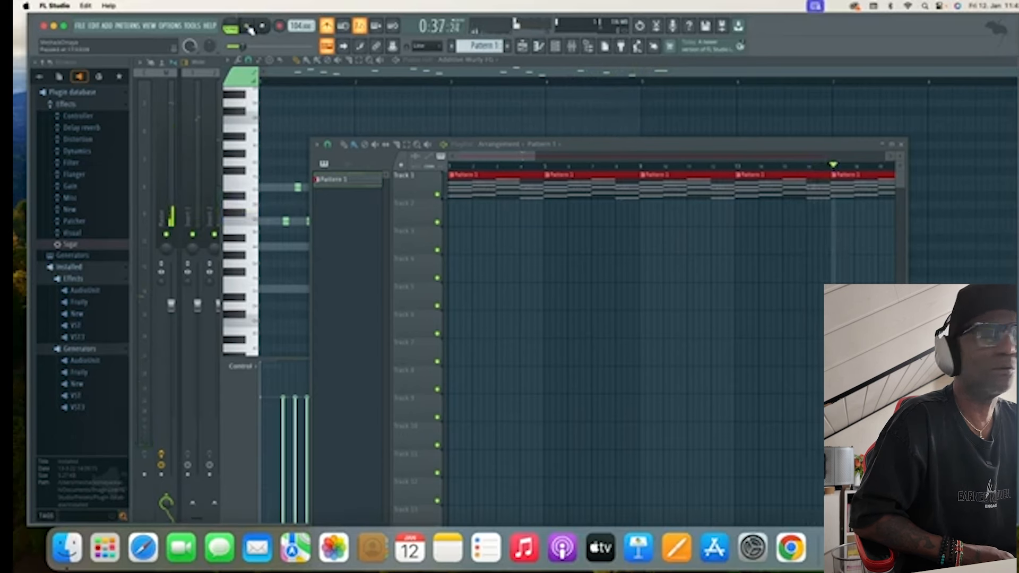
Step: Start exporting the song as an MP3 file and name the file "Beat lessons"
{"action": "left_click", "coordinate": [80, 27]}
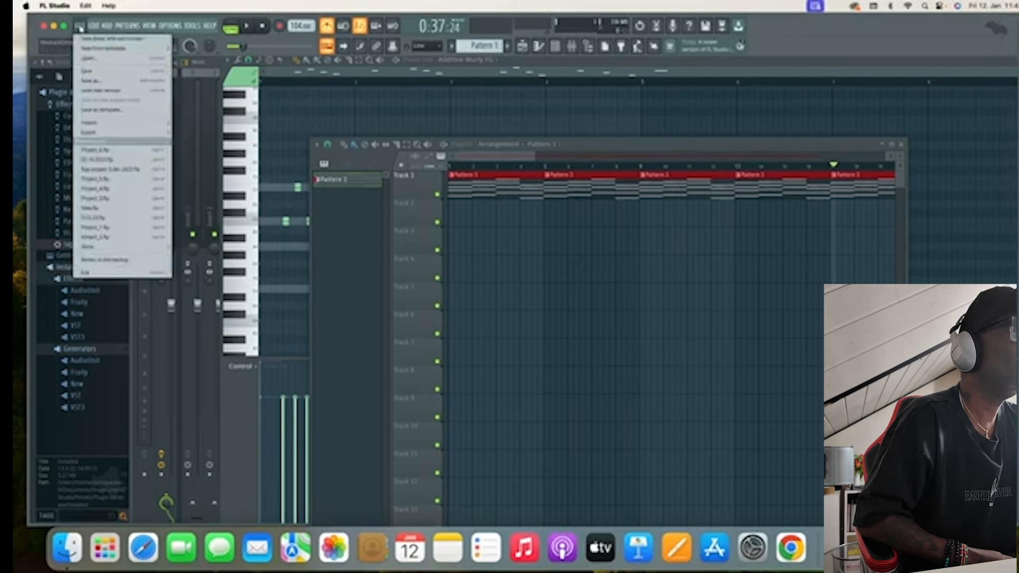
{"action": "mouse_move", "coordinate": [82, 138]}
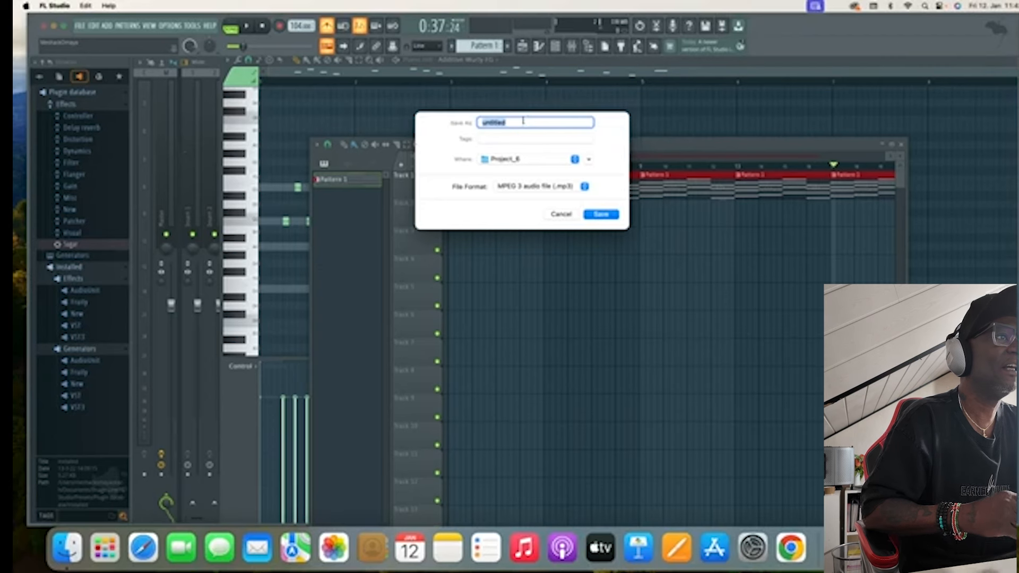
{"action": "left_click", "coordinate": [519, 122]}
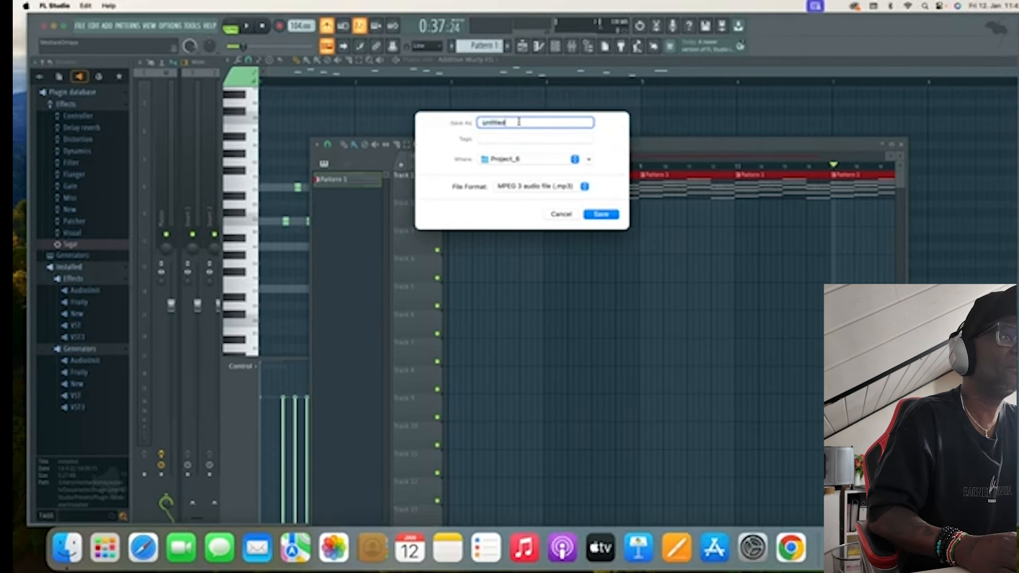
{"action": "key", "text": "BackSpace"}
{"action": "key", "text": "BackSpace"}
{"action": "key", "text": "BackSpace"}
{"action": "key", "text": "BackSpace"}
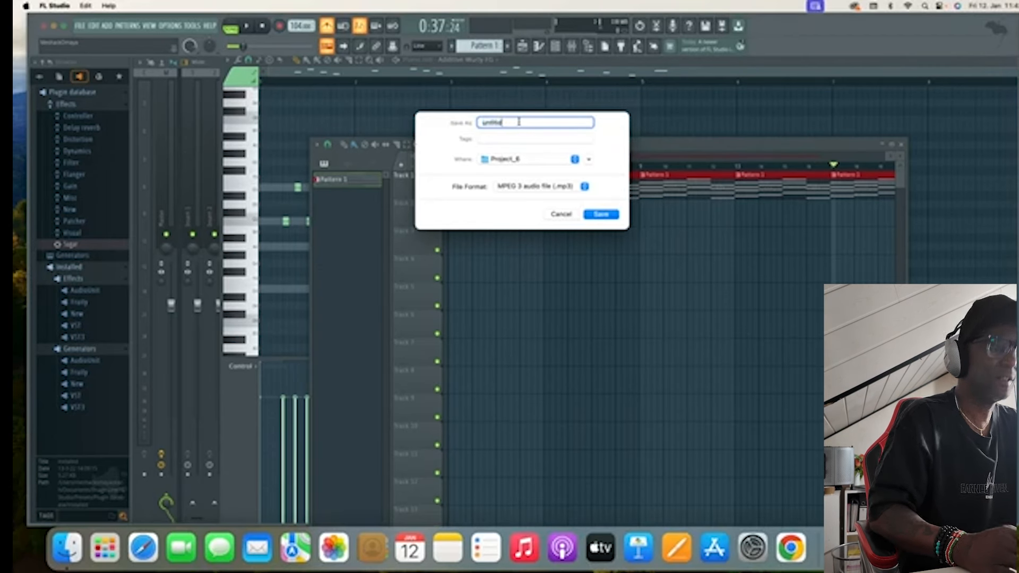
{"action": "key", "text": "BackSpace"}
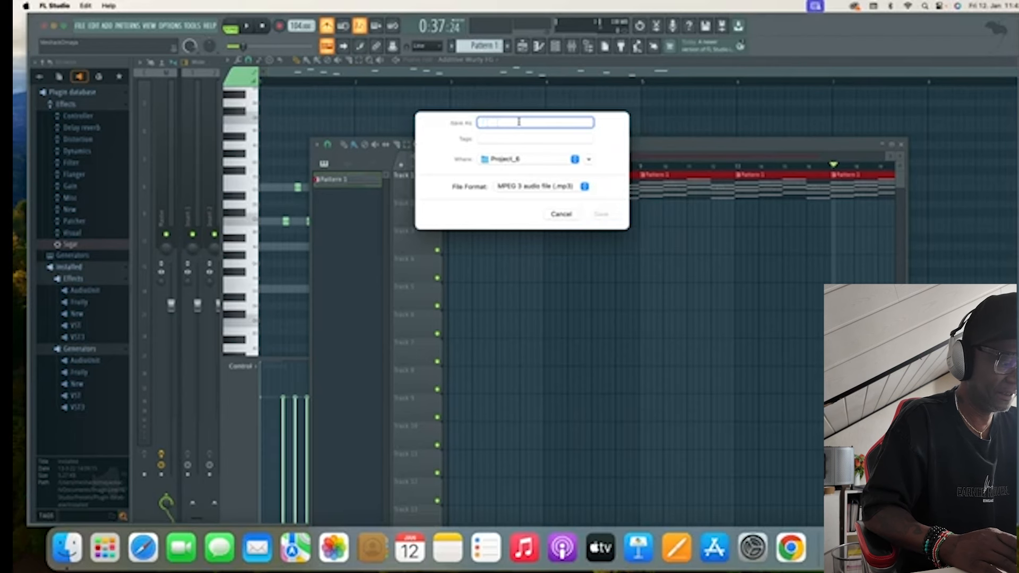
{"action": "type", "text": "8"}
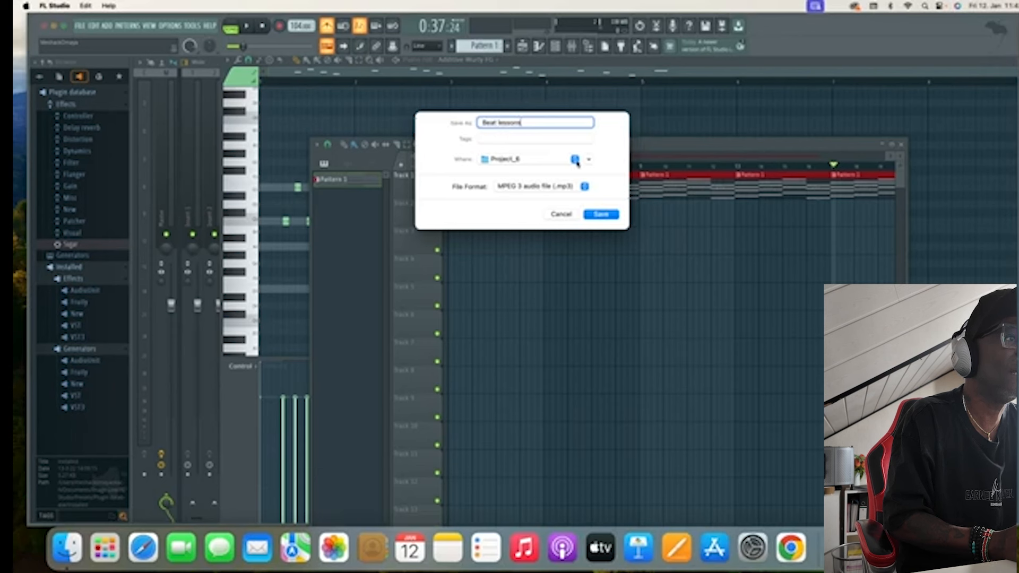
Step: Choose the Desktop as the export location, keep the MPEG 3 audio file (.mp3) format and save
{"action": "left_click", "coordinate": [575, 159]}
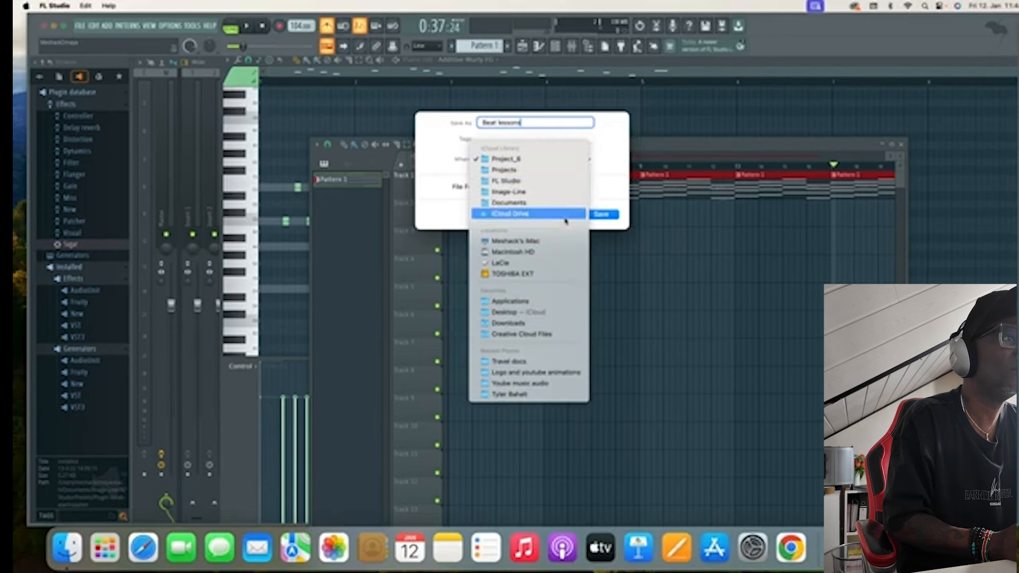
{"action": "left_click", "coordinate": [518, 312]}
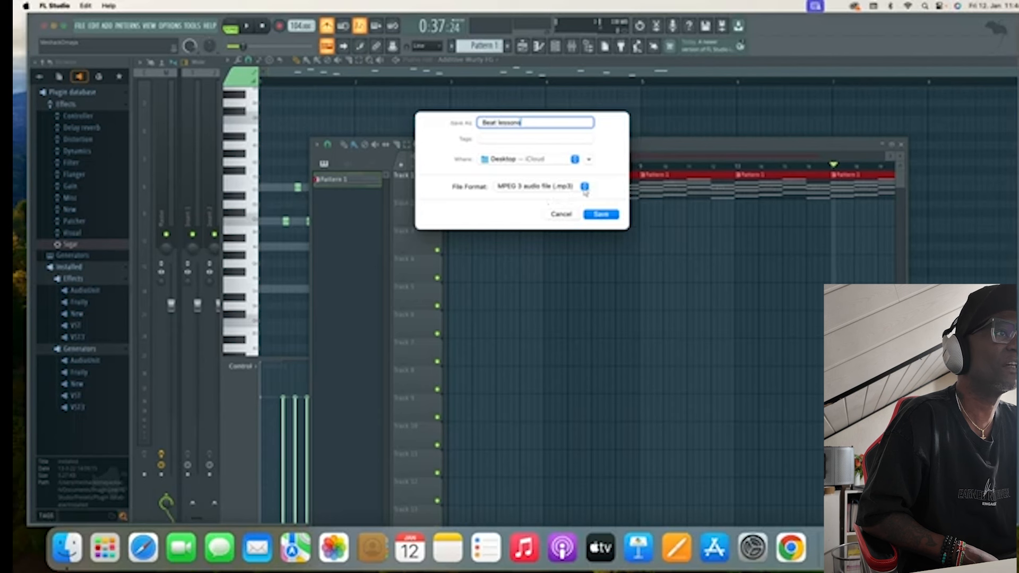
{"action": "left_click", "coordinate": [585, 186]}
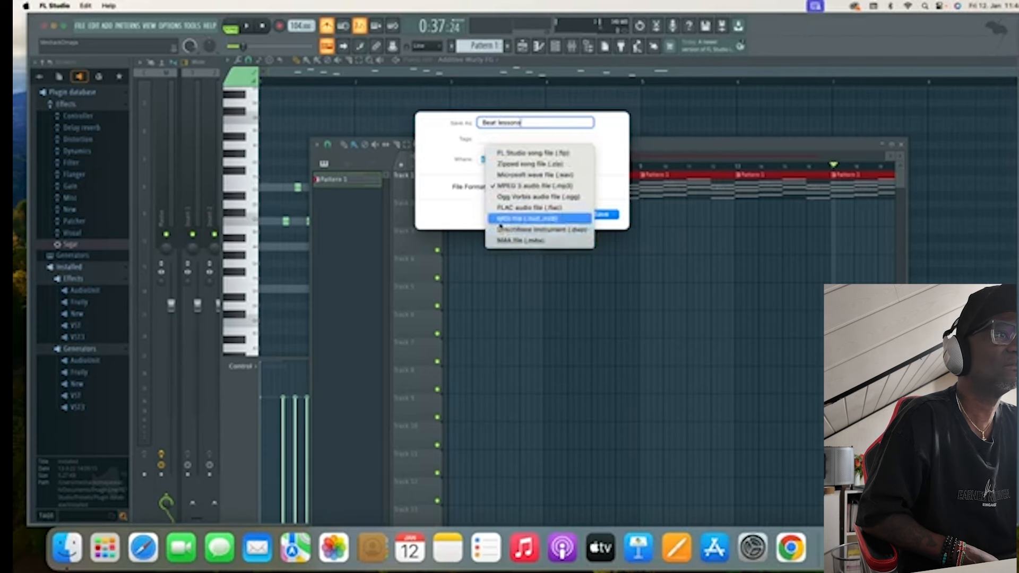
{"action": "left_click", "coordinate": [573, 188]}
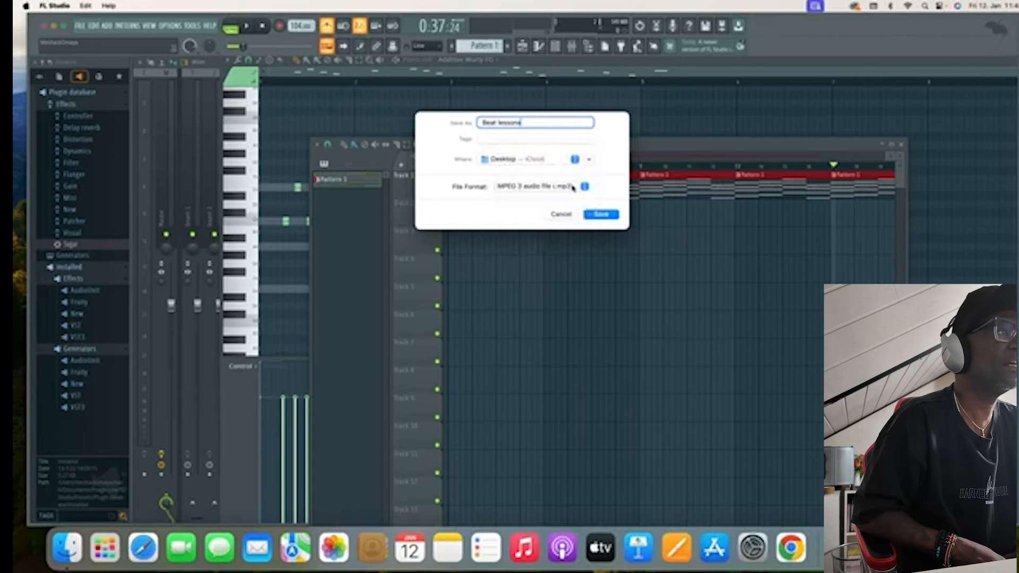
{"action": "left_click", "coordinate": [605, 216]}
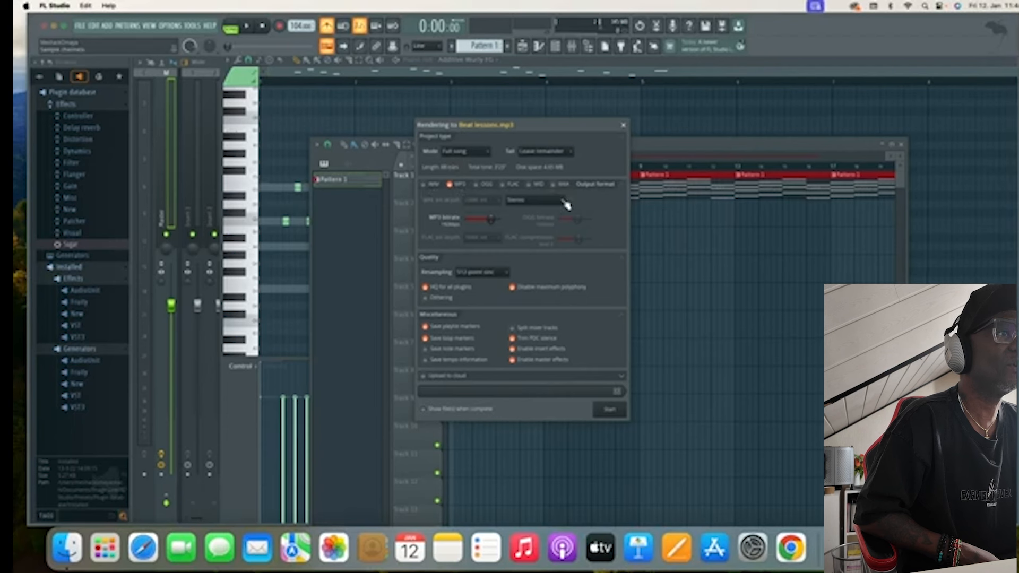
Step: Keep the output in stereo and render the full song to Beat lessons.mp3
{"action": "left_click", "coordinate": [565, 202]}
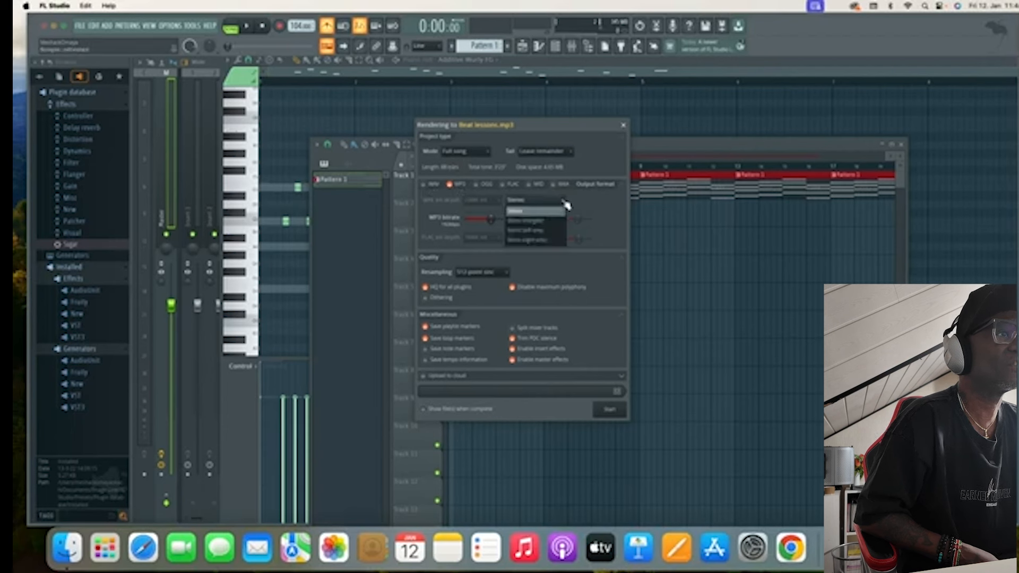
{"action": "left_click", "coordinate": [565, 203]}
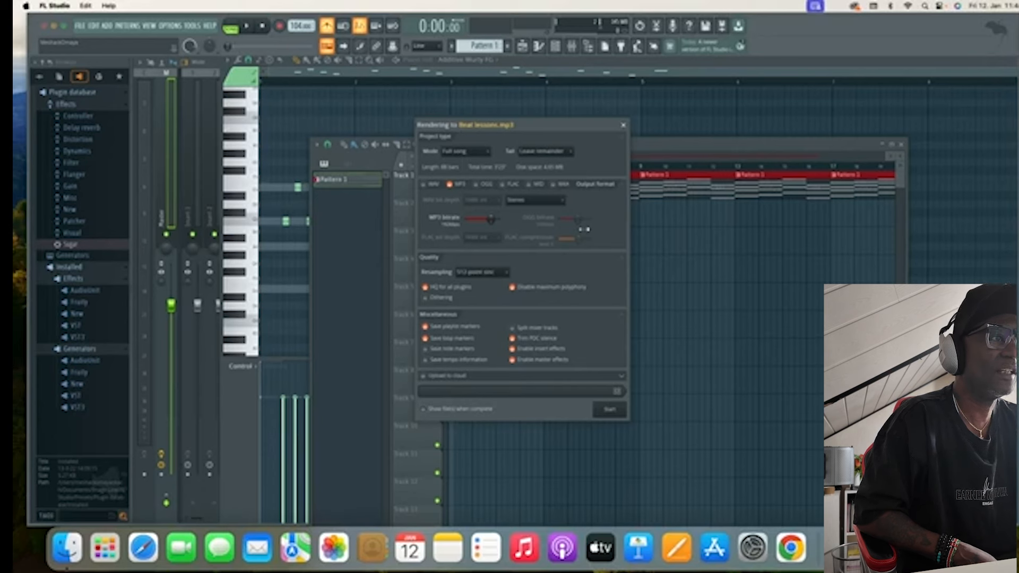
{"action": "left_click", "coordinate": [611, 412]}
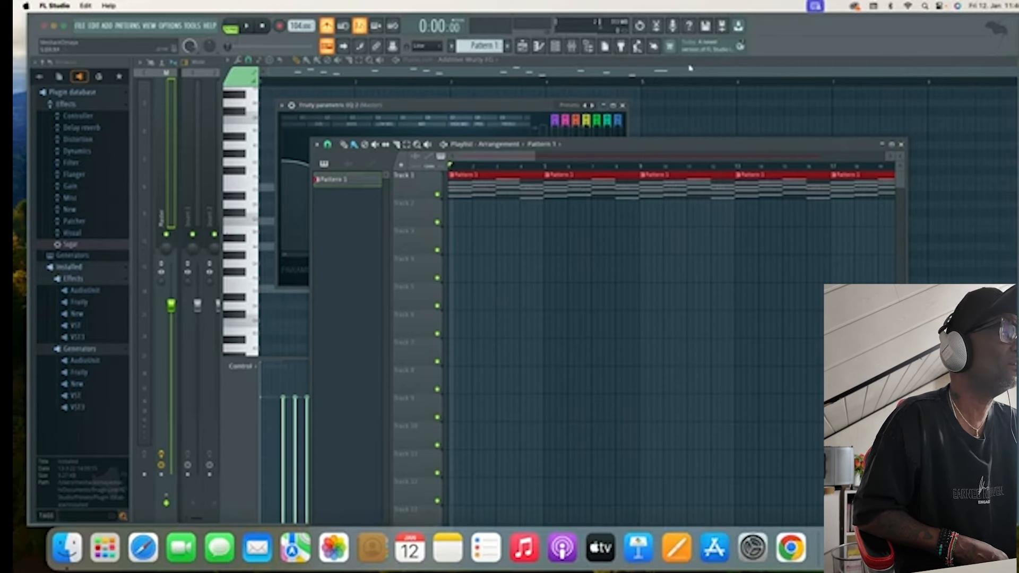
Step: Close FL Studio, saving the changes as Project_7 in a new project folder
{"action": "left_click", "coordinate": [44, 26]}
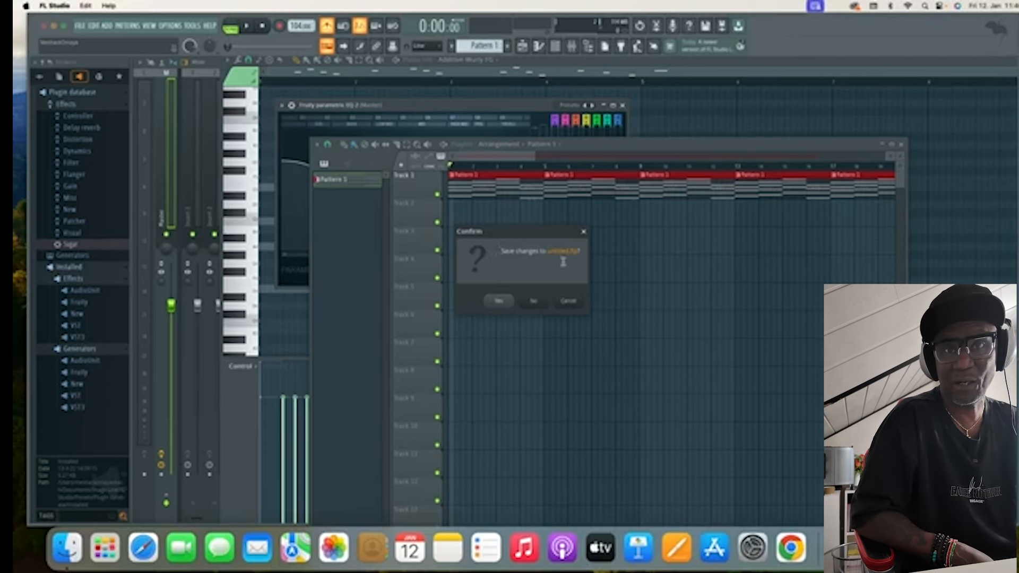
{"action": "left_click", "coordinate": [499, 302]}
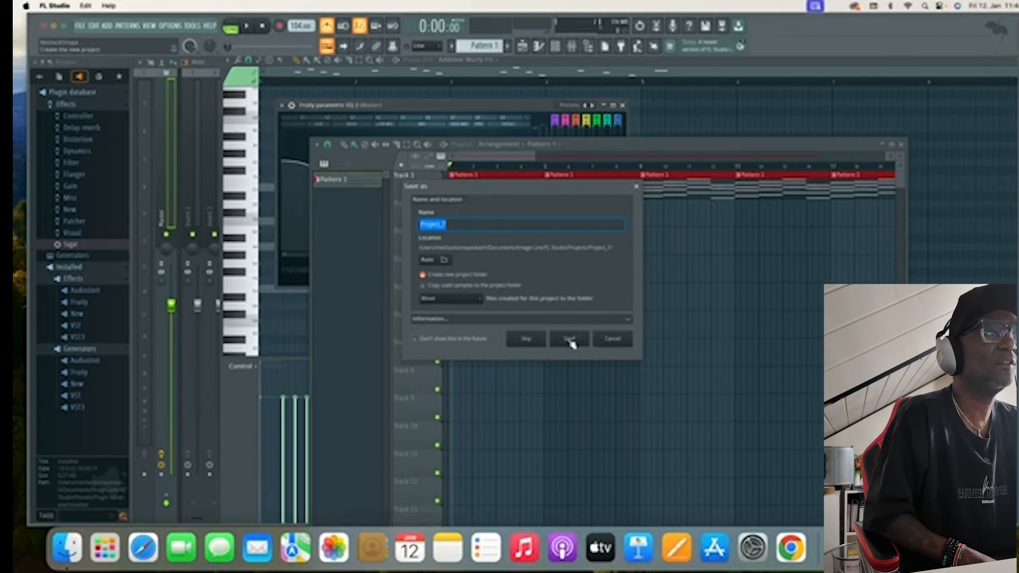
{"action": "left_click", "coordinate": [569, 341]}
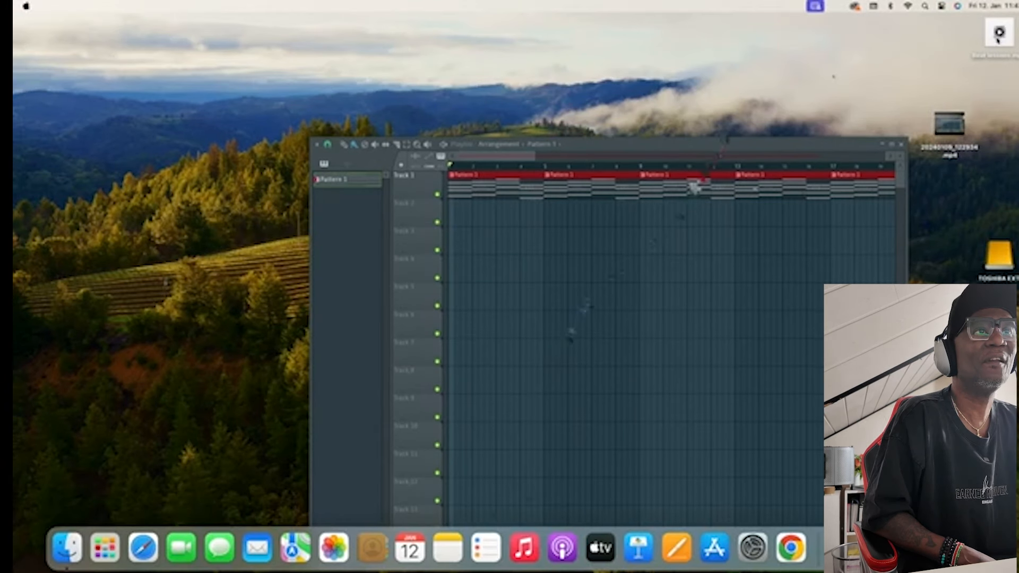
Step: Move the exported Beat lessons.mp3 file to the middle of the desktop
{"action": "left_click_drag", "start_coordinate": [996, 45], "coordinate": [527, 267]}
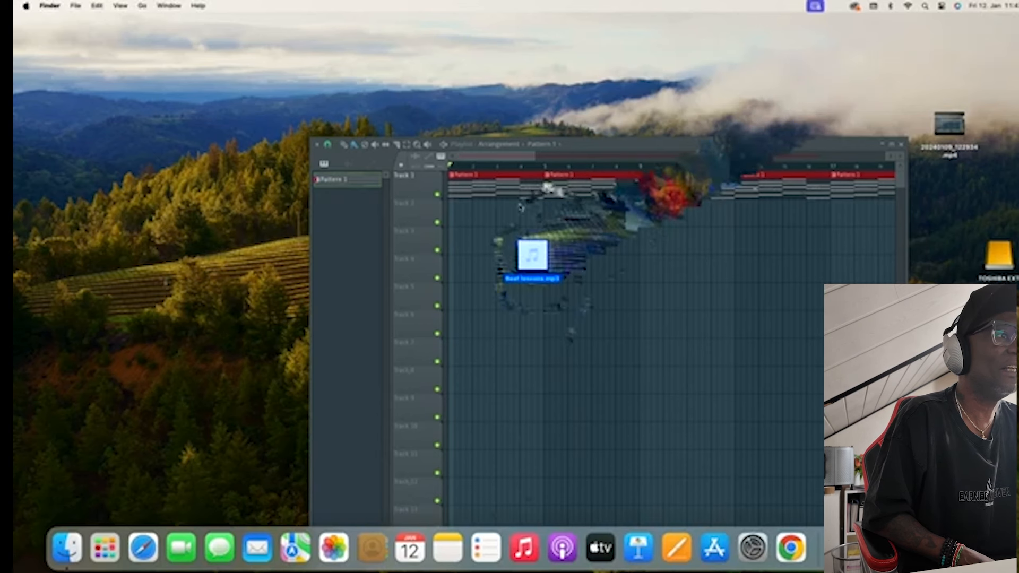